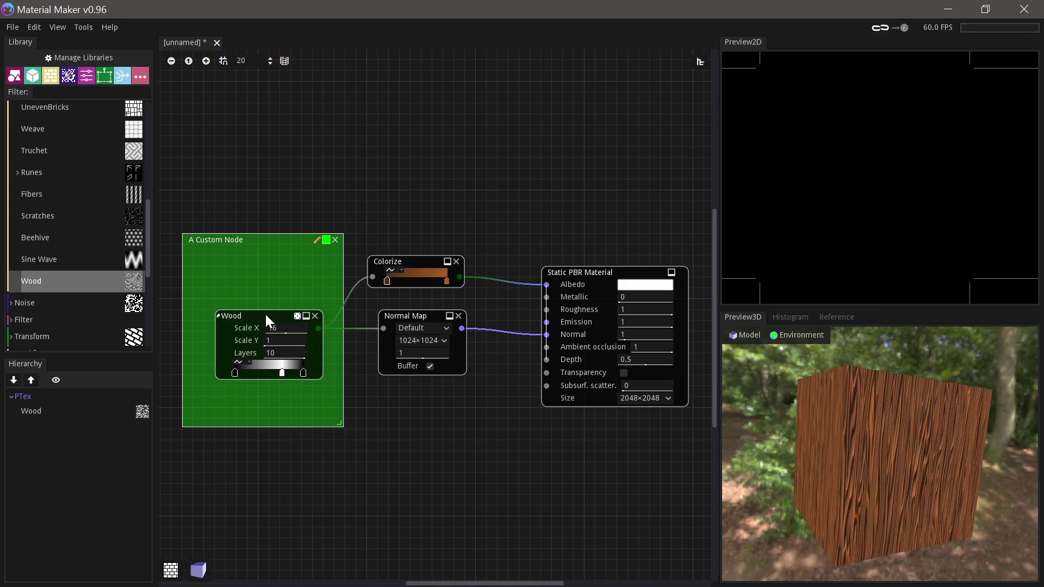
Nudge the Wood node slightly in the NodeBaseTypes.ptex graph.
mouse_move(264, 312)
mouse_down()
mouse_move(262, 297)
mouse_move(258, 319)
mouse_move(272, 305)
mouse_move(263, 318)
mouse_up()
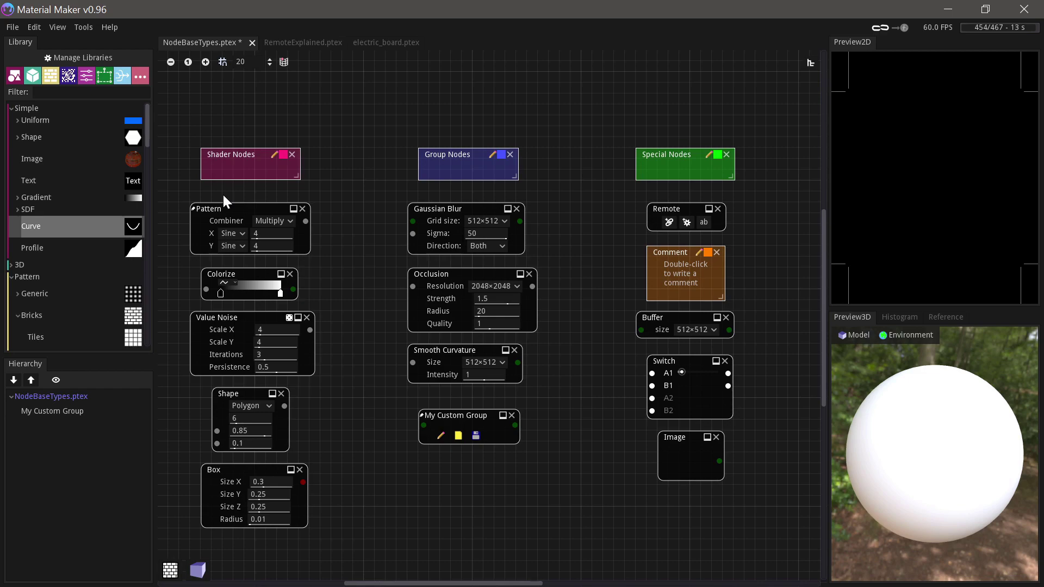
Move the Pattern node up slightly and make it editable with Tools > Make selected nodes editable.
click(227, 209)
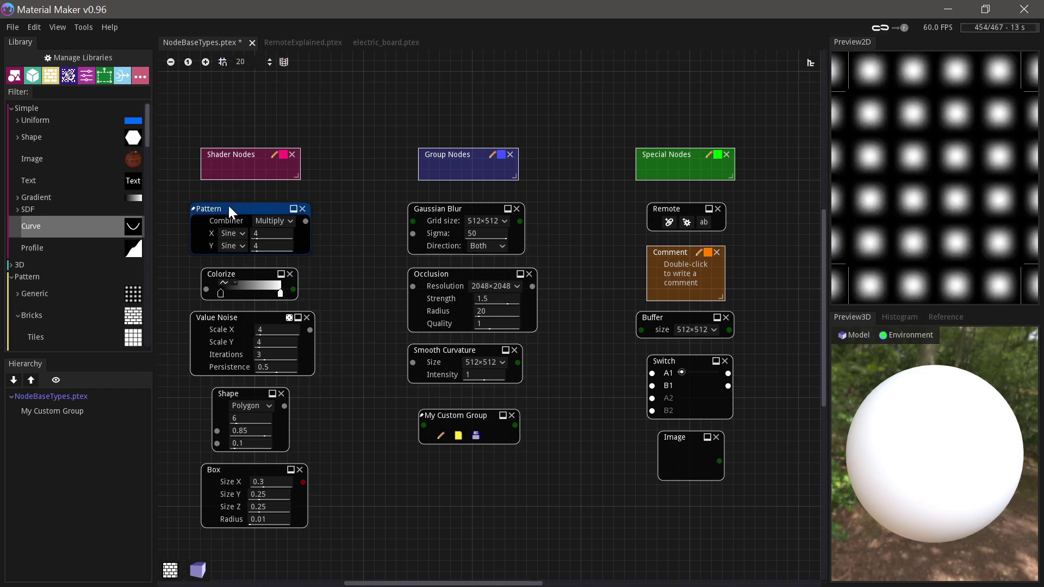
drag(229, 205, 229, 198)
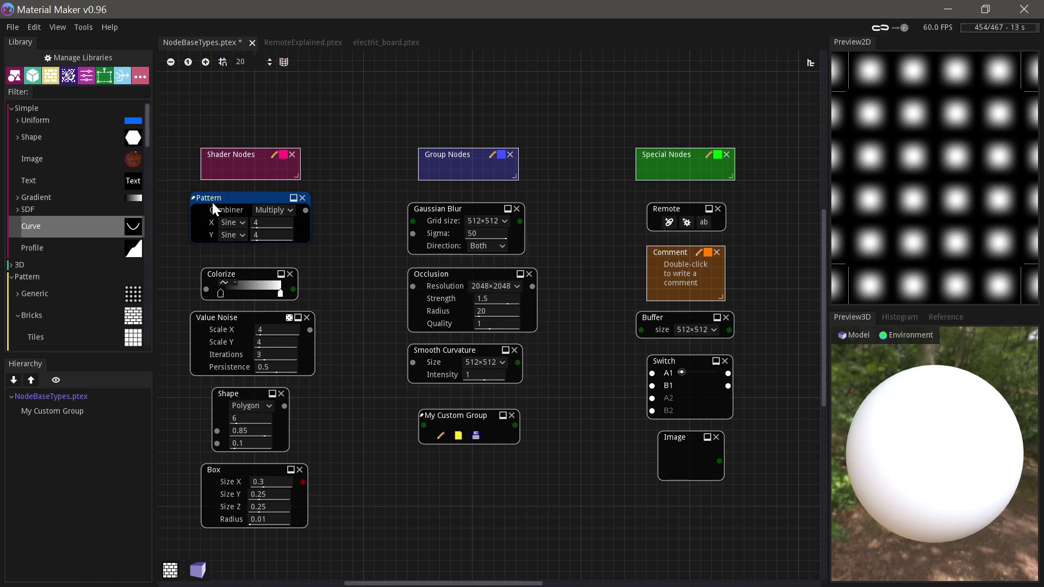
click(81, 27)
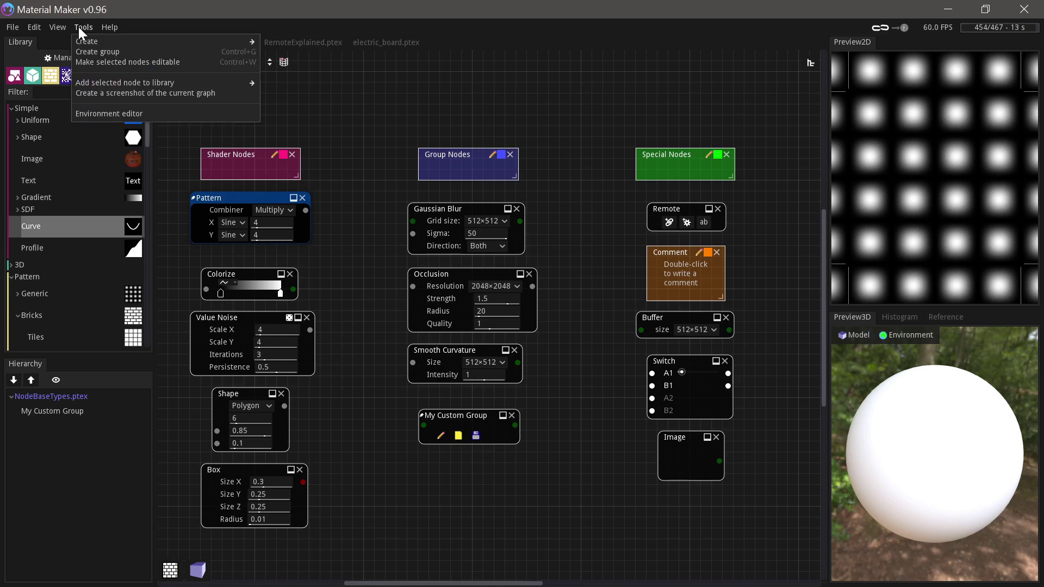
click(103, 63)
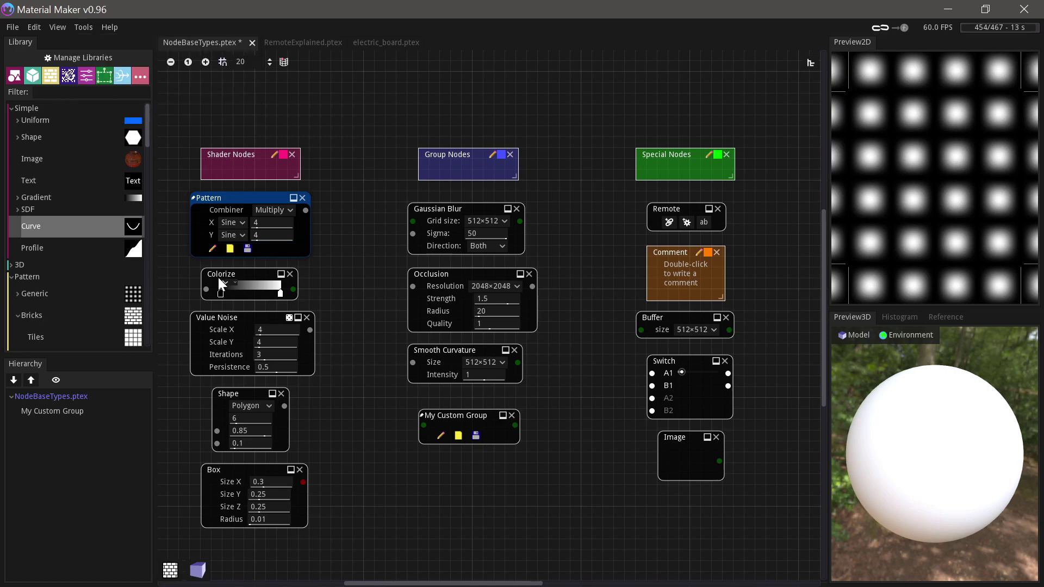
click(213, 248)
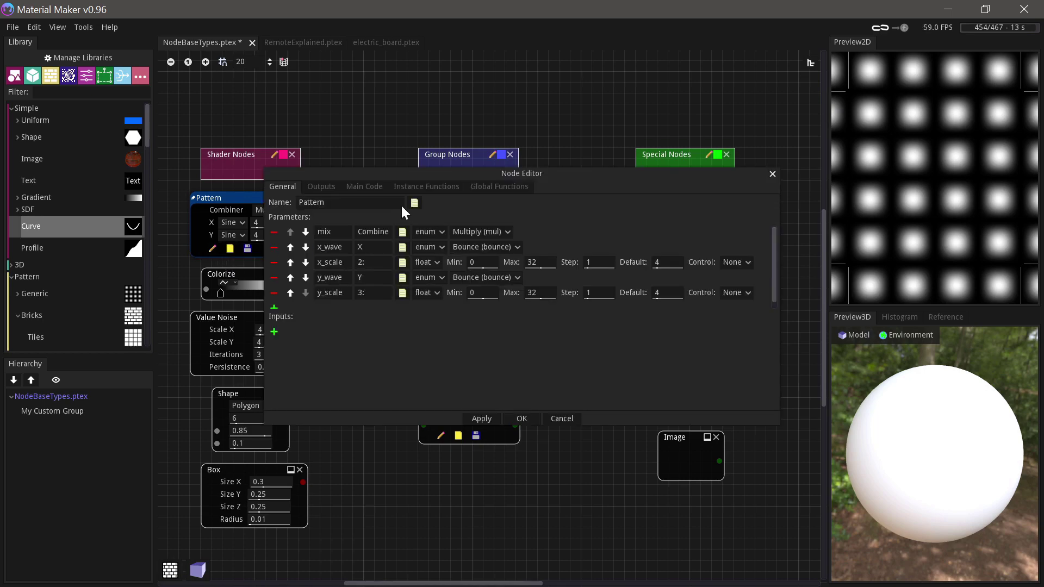
drag(526, 180, 518, 181)
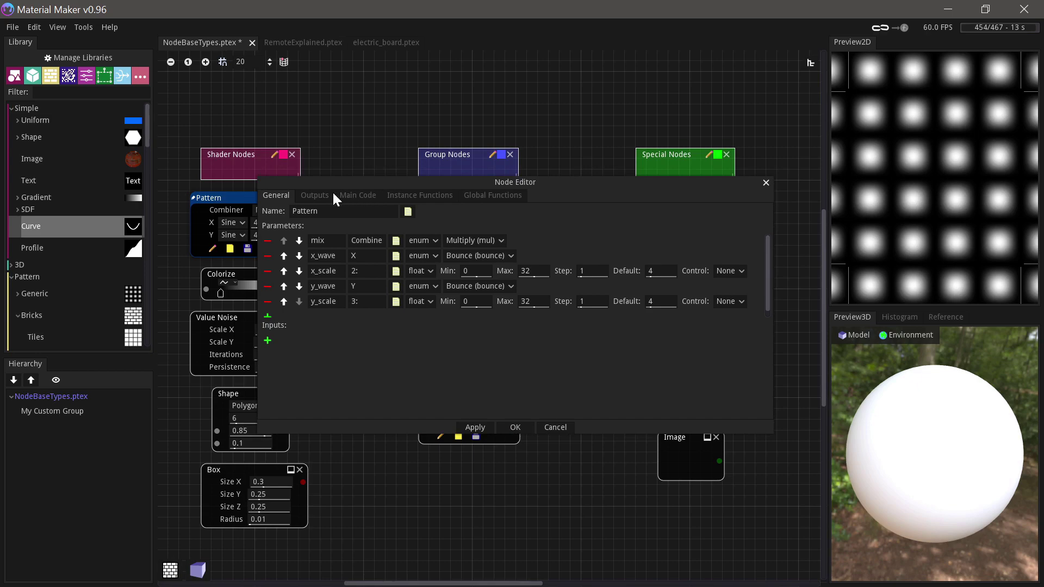
click(308, 197)
click(357, 195)
click(429, 195)
click(497, 194)
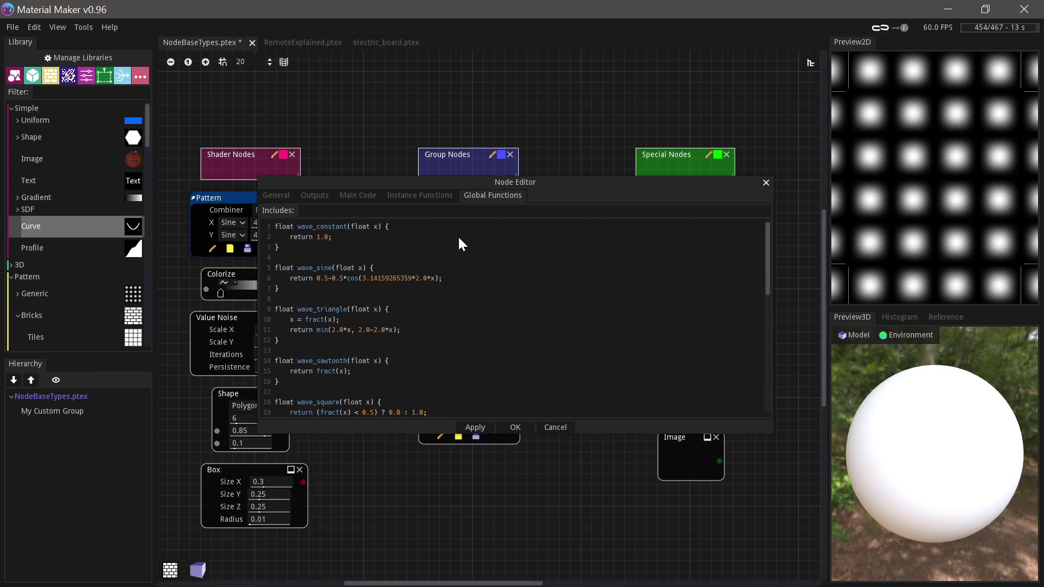
click(516, 428)
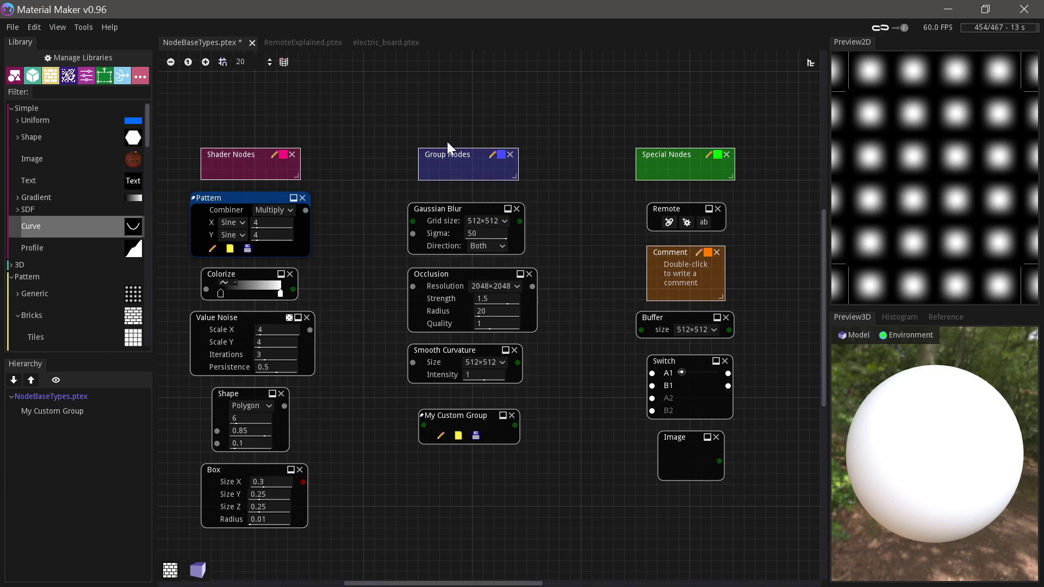
click(474, 207)
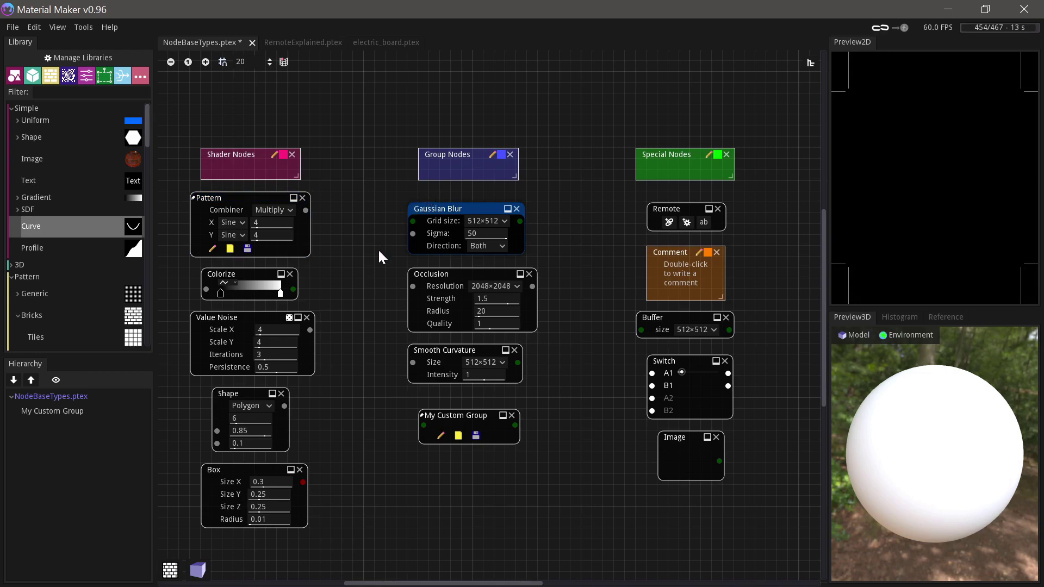
middle_drag(412, 449, 411, 448)
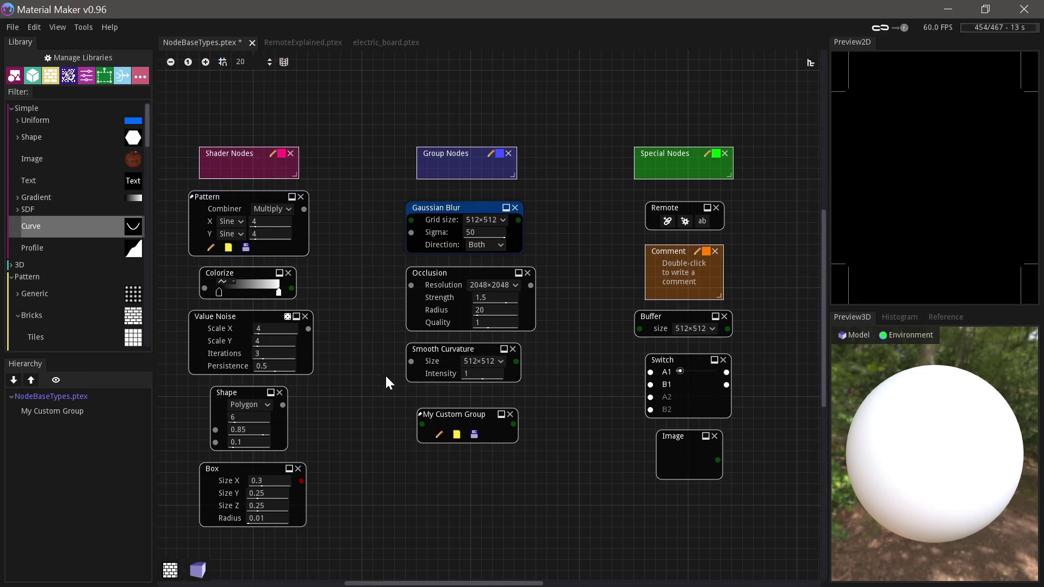
click(456, 415)
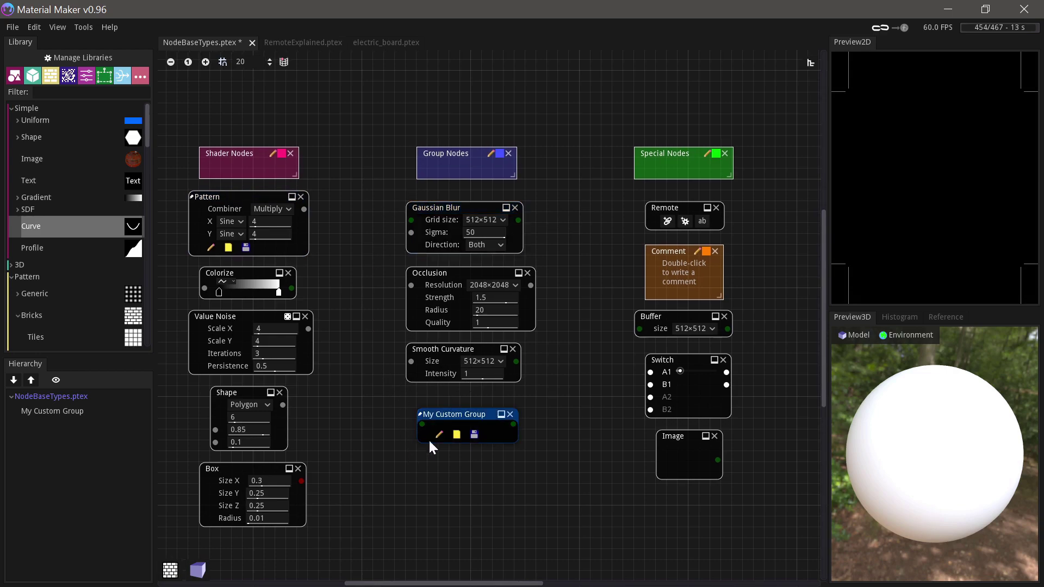
click(452, 412)
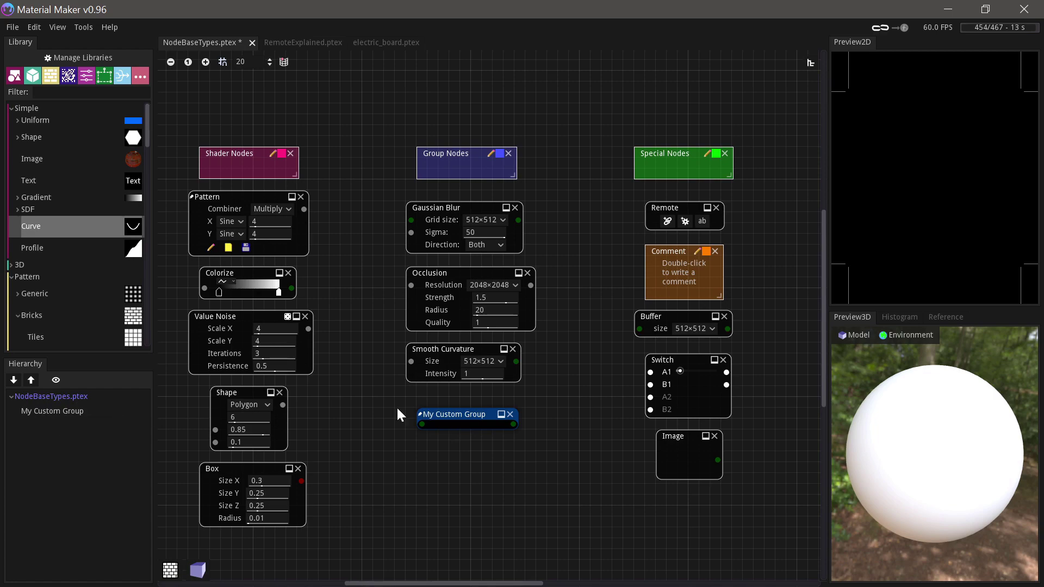
double_click(436, 429)
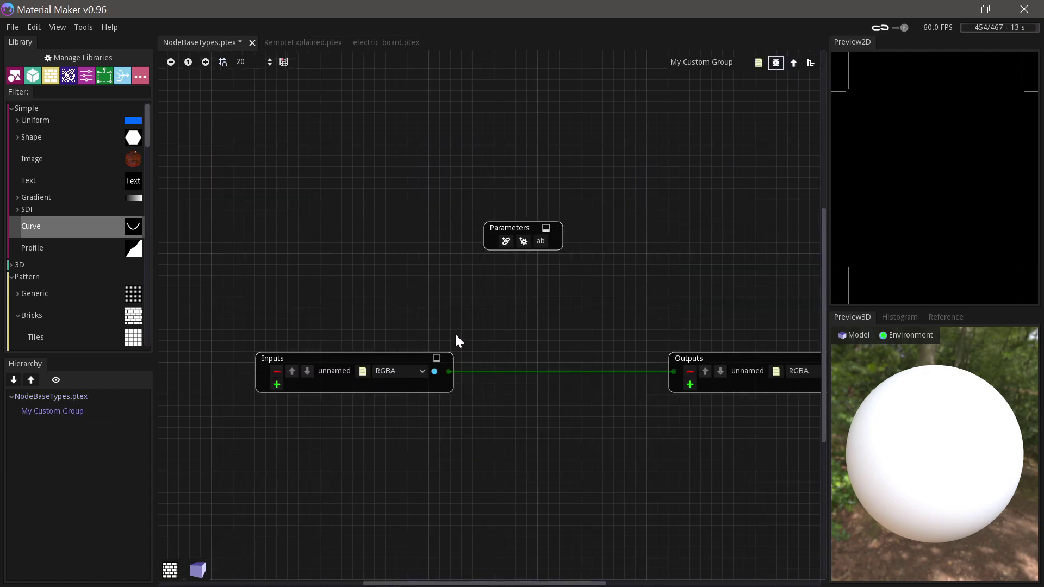
double_click(43, 394)
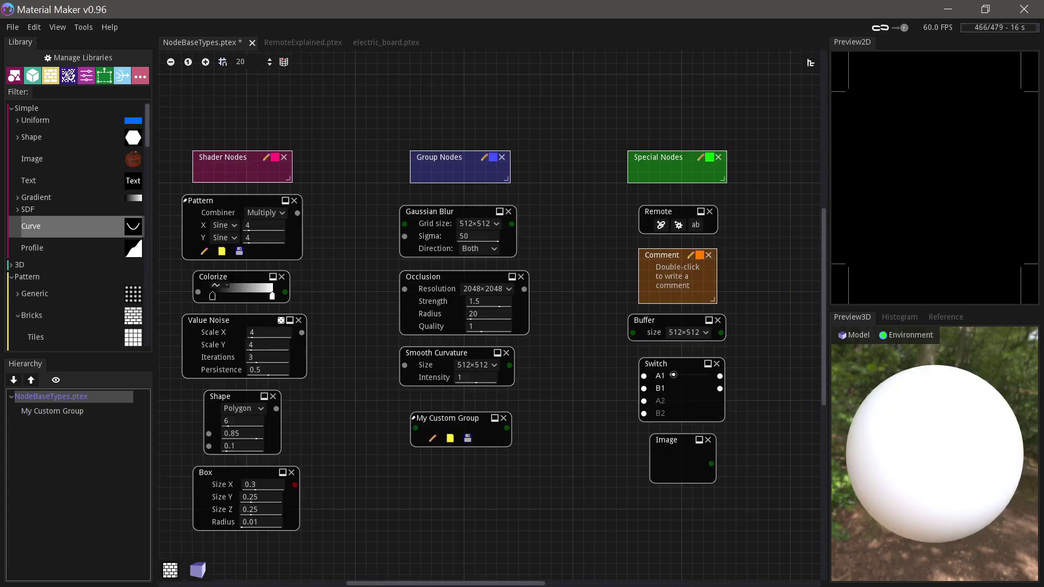
double_click(76, 411)
double_click(82, 397)
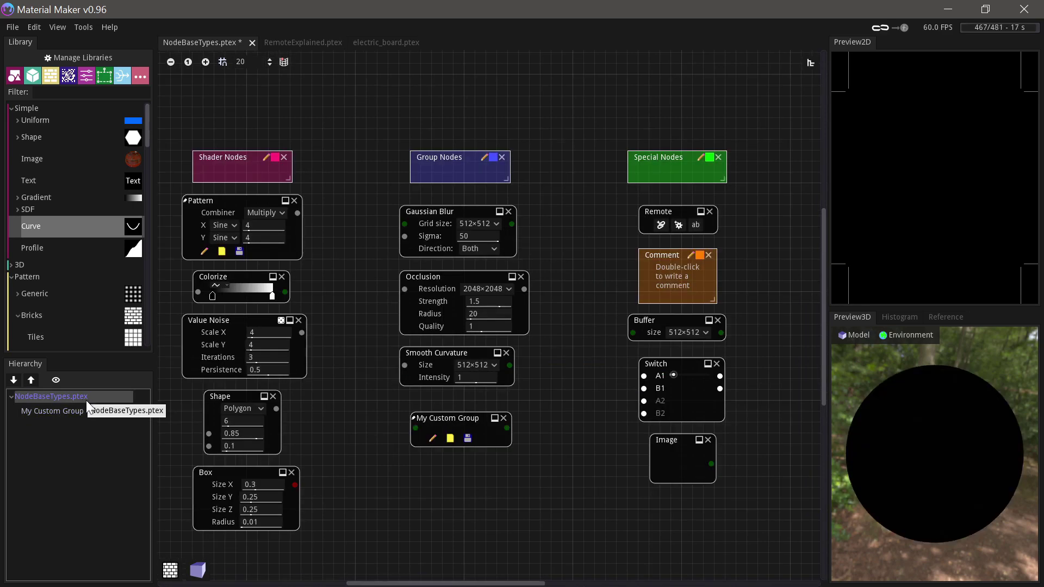
click(432, 437)
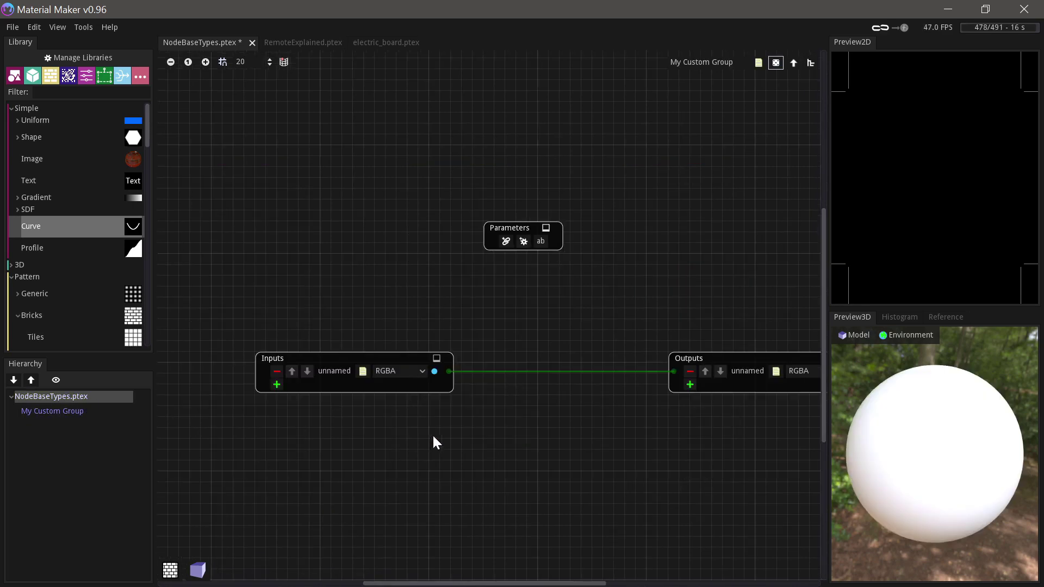
click(794, 63)
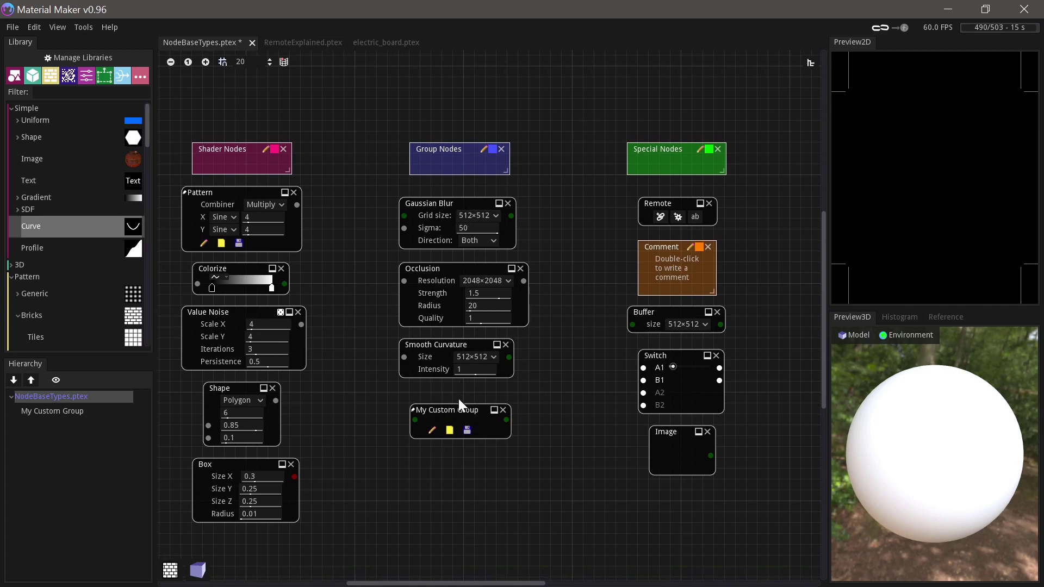
Shift My Custom Group down, make Gaussian Blur editable, inspect its internal graph and return.
drag(458, 405, 458, 418)
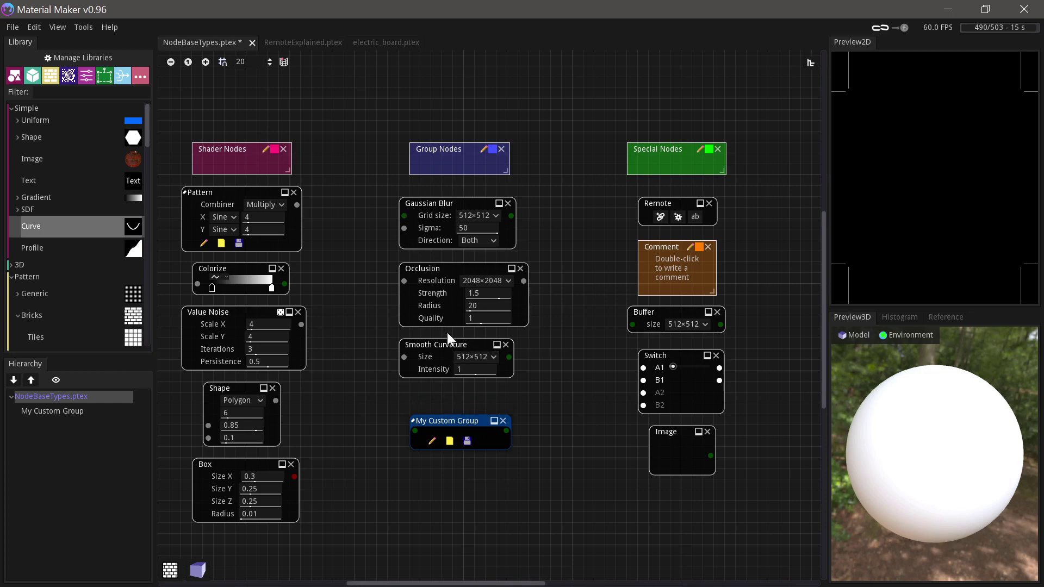
click(440, 212)
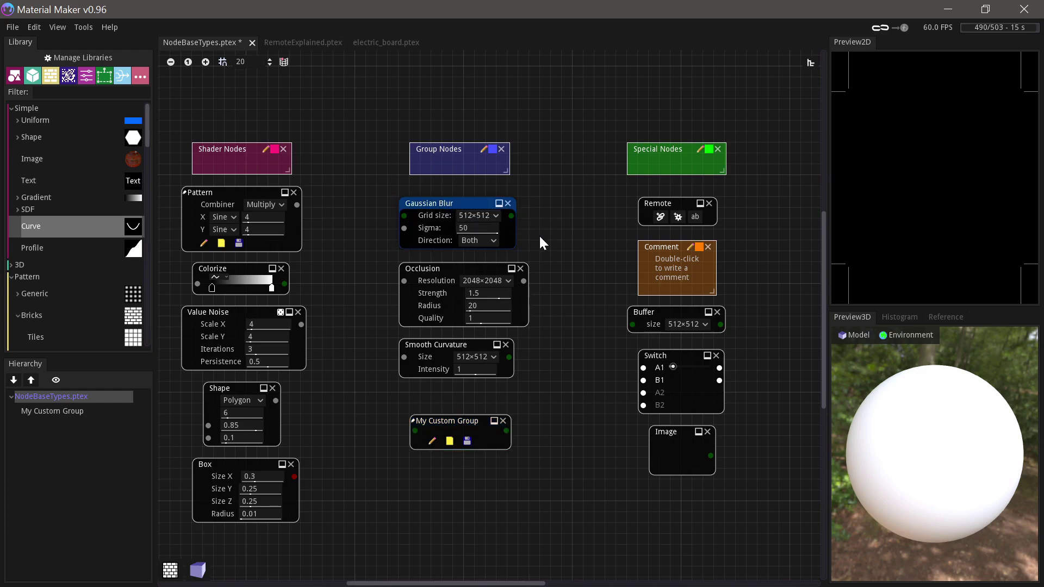
key(ctrl+w)
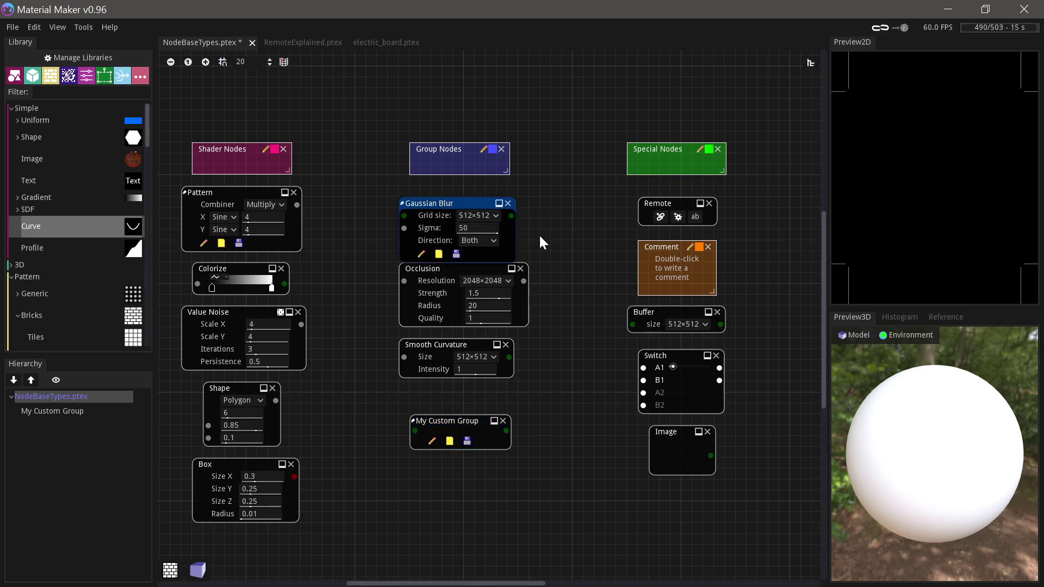
click(421, 254)
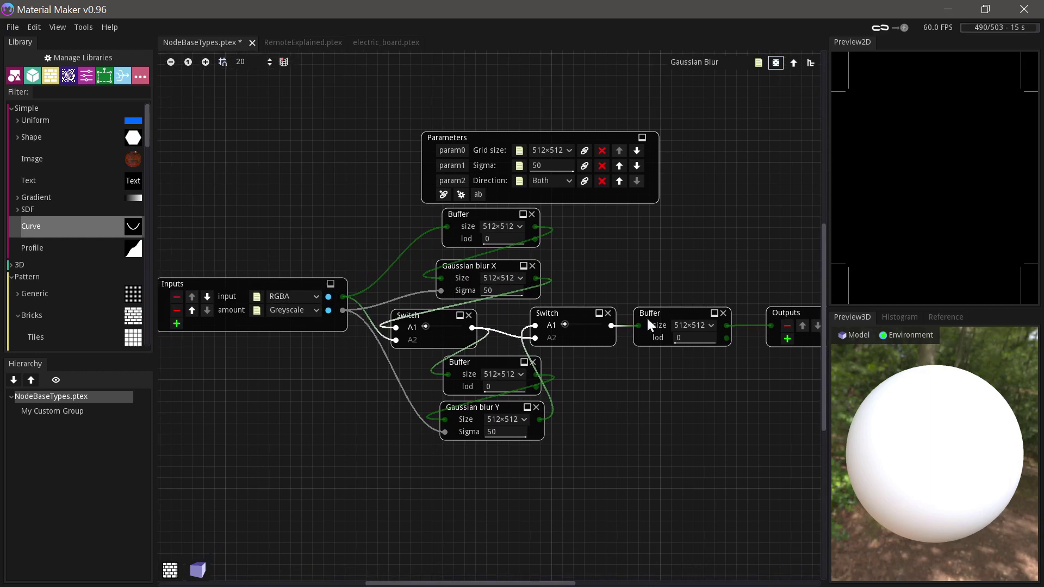
click(795, 61)
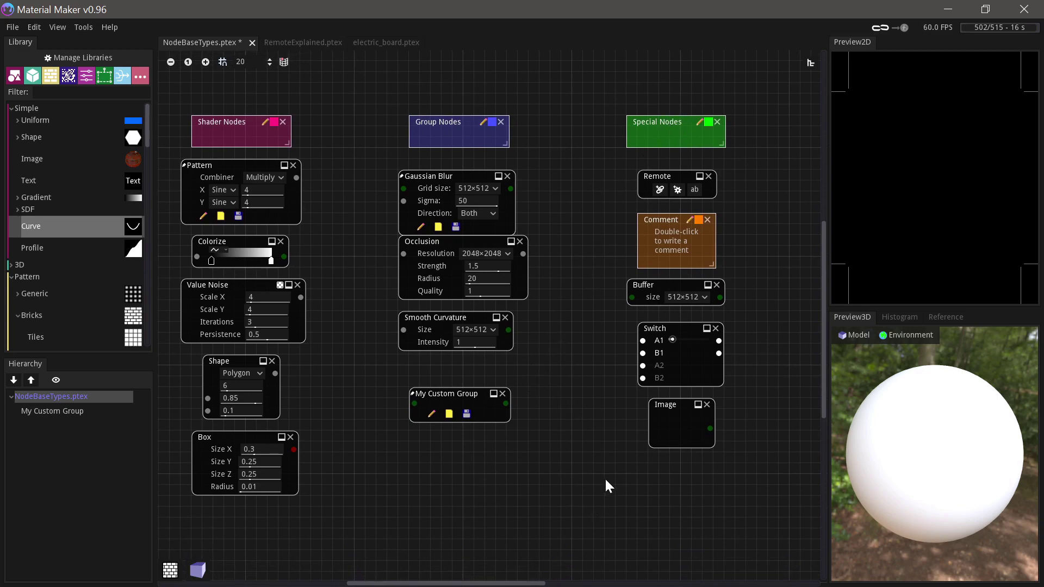
scroll(585, 363, right, 1)
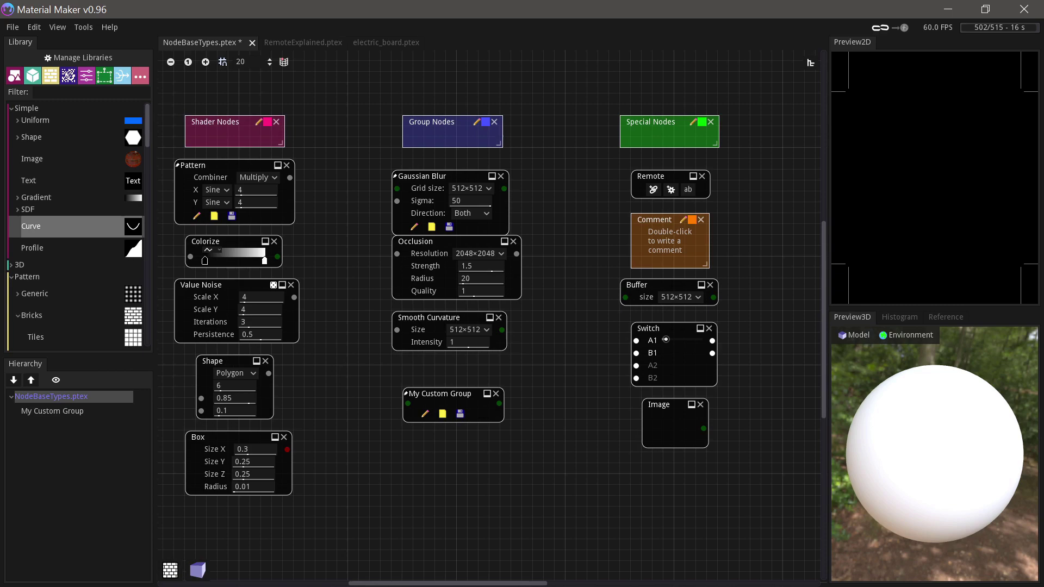
In a new graph, add a Comment node, move it up-left and enlarge it.
key(ctrl+n)
right_click(342, 290)
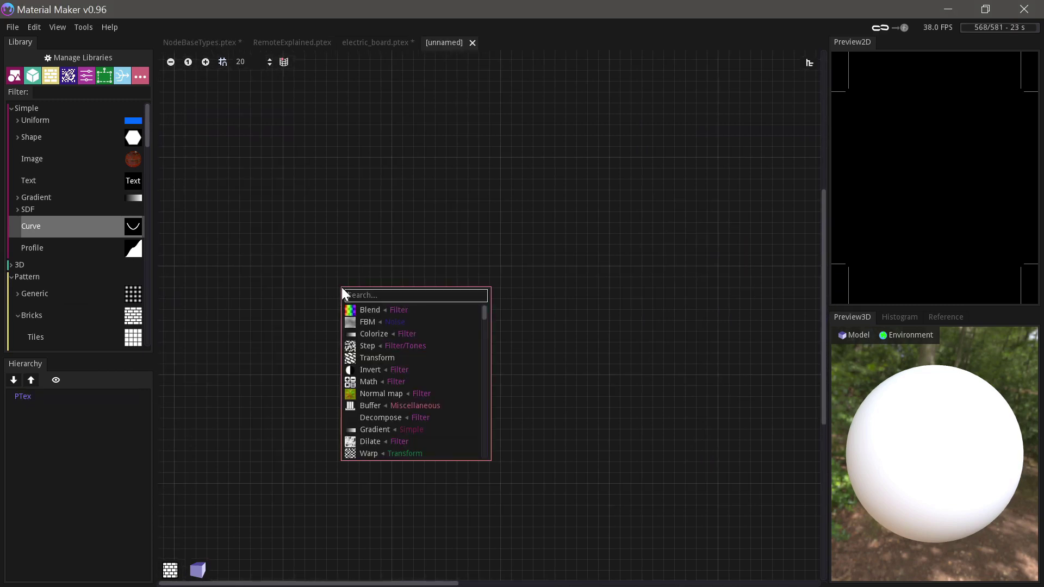
text(comm)
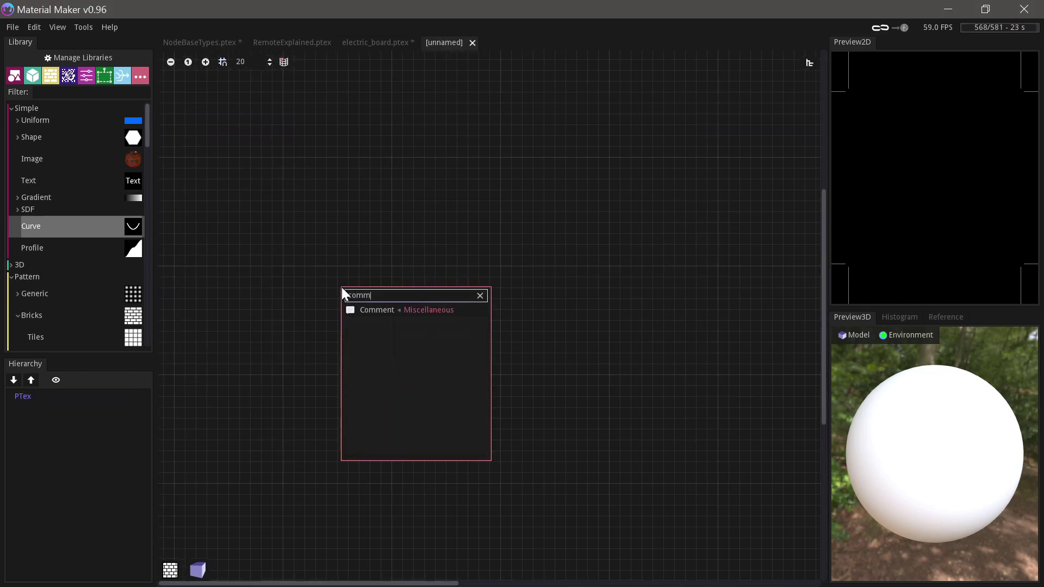
key(Return)
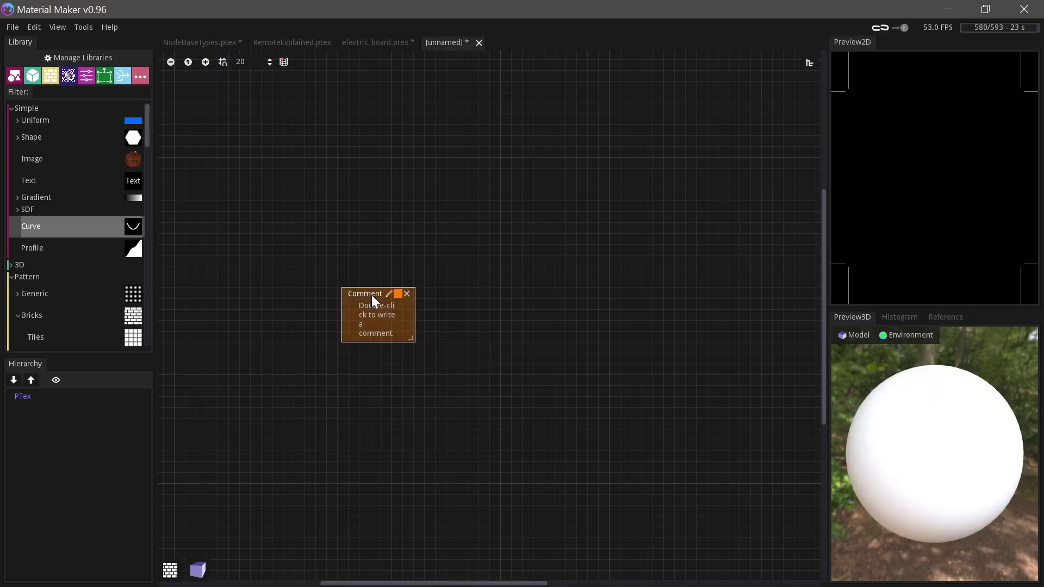
drag(372, 296, 319, 234)
drag(364, 275, 666, 325)
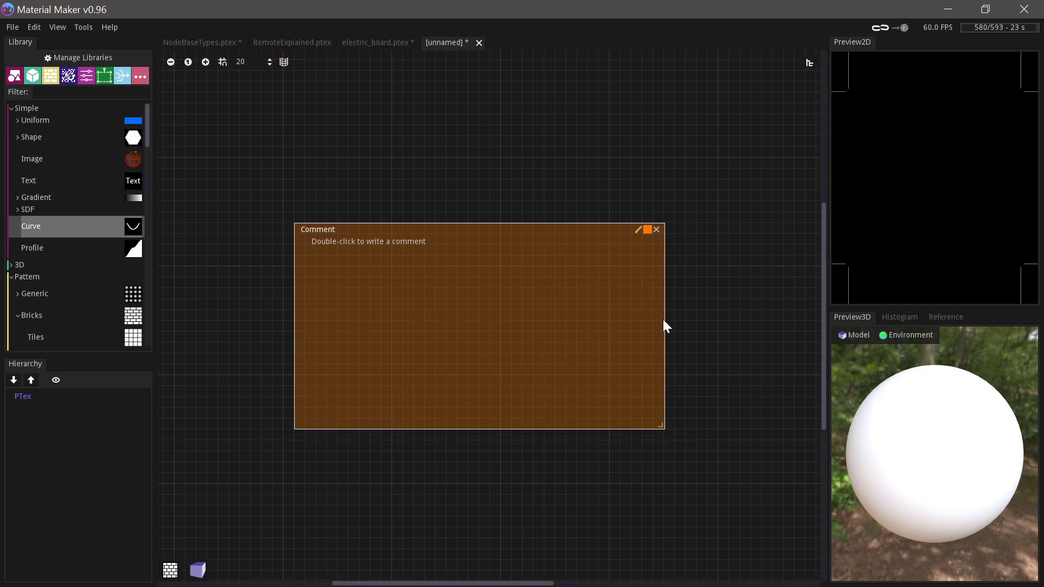
Make the comment green and enter 'Fill text' as its text.
click(648, 230)
drag(772, 258, 739, 266)
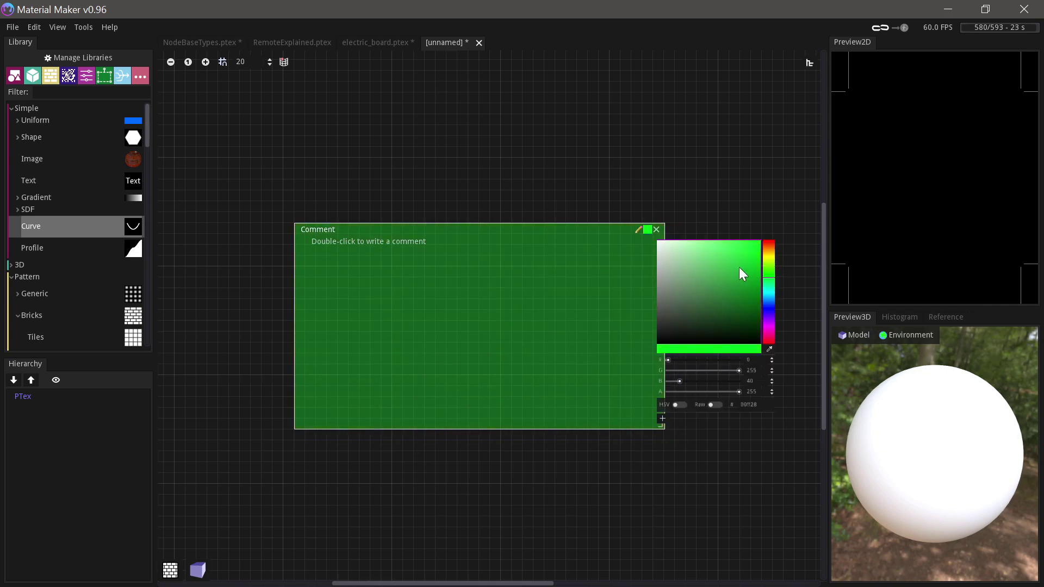
click(742, 217)
double_click(352, 243)
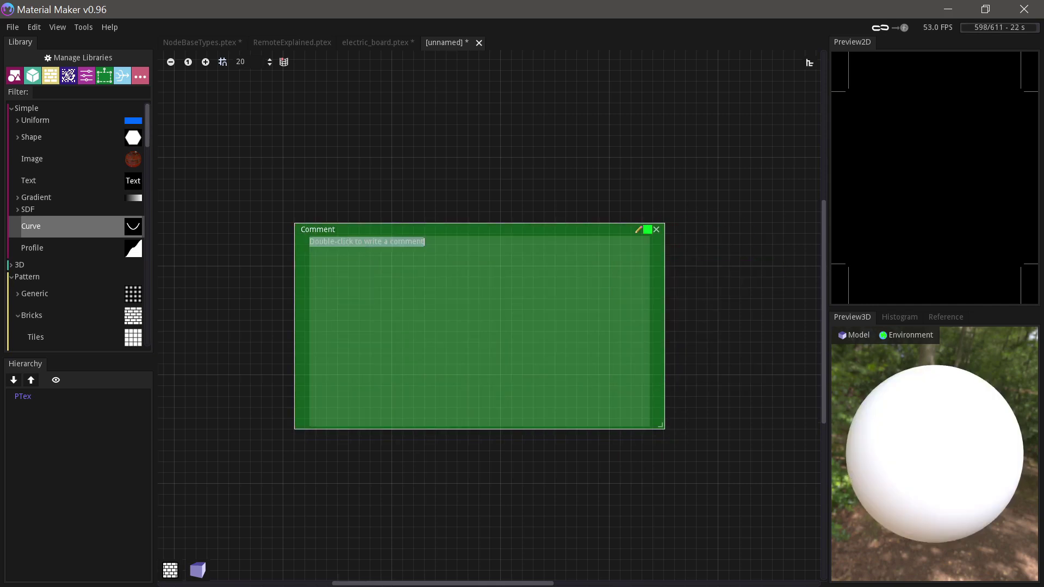
text(Fill text)
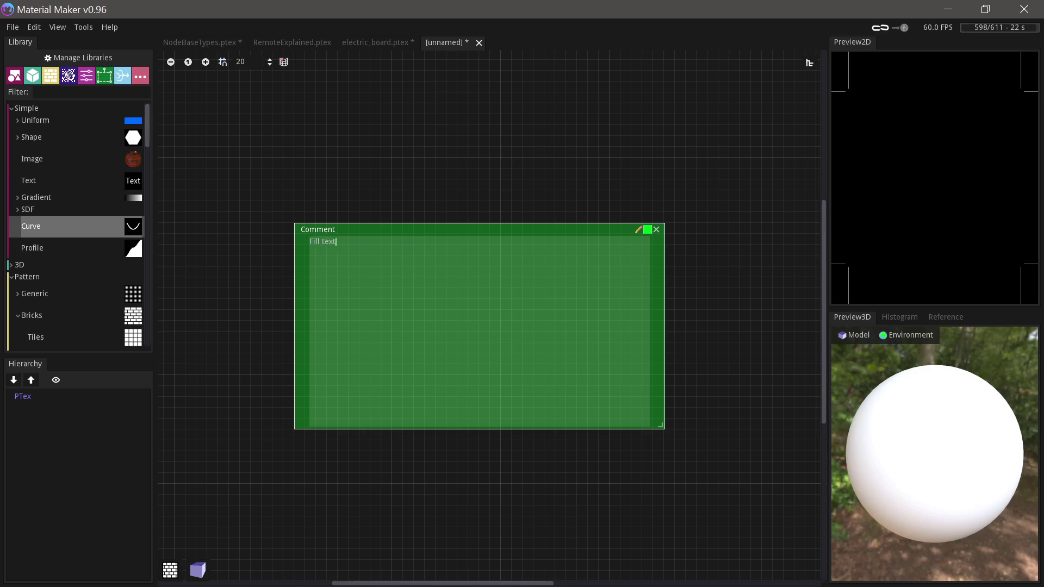
Retitle the comment 'Hello', then resize and reposition its frame.
click(639, 230)
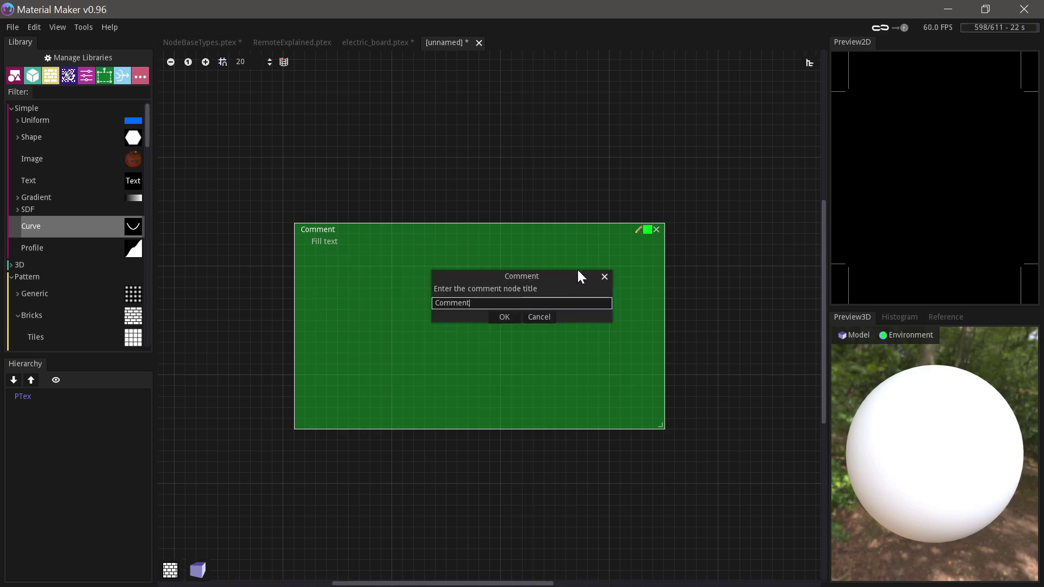
key(ctrl+a)
text(Hello)
click(504, 318)
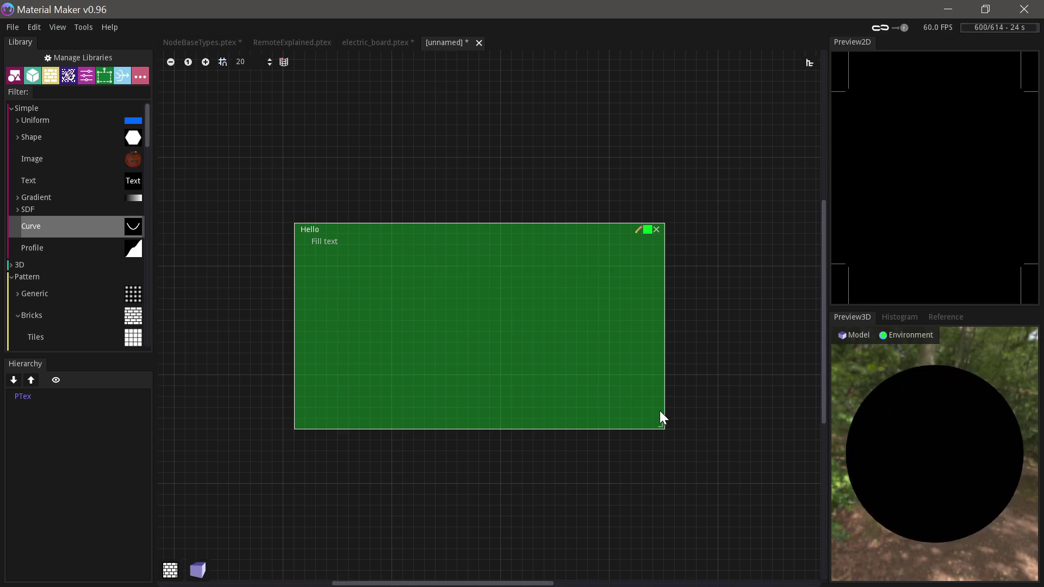
drag(663, 425, 563, 454)
drag(442, 207, 369, 126)
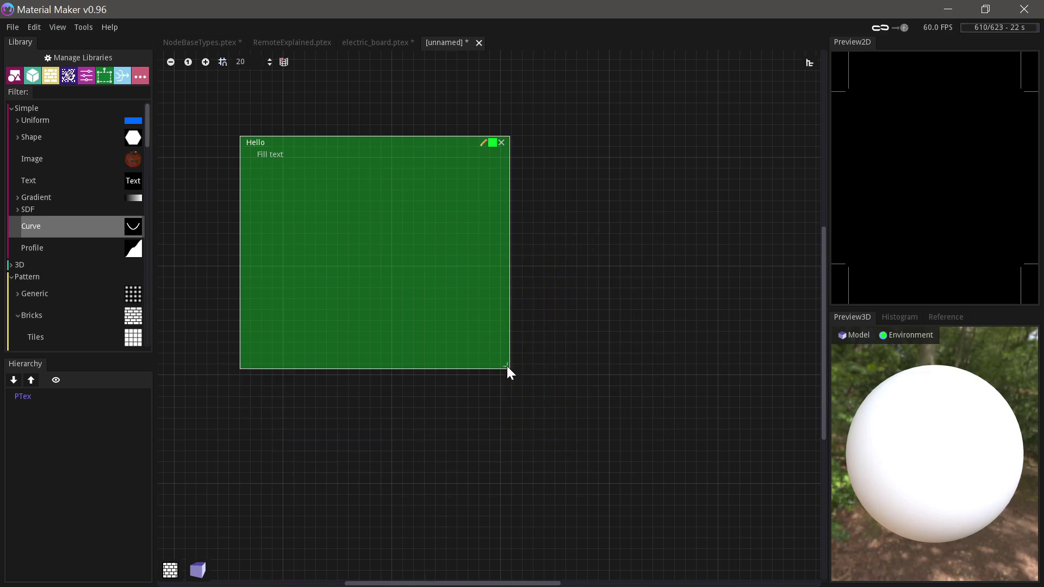
drag(507, 366, 518, 384)
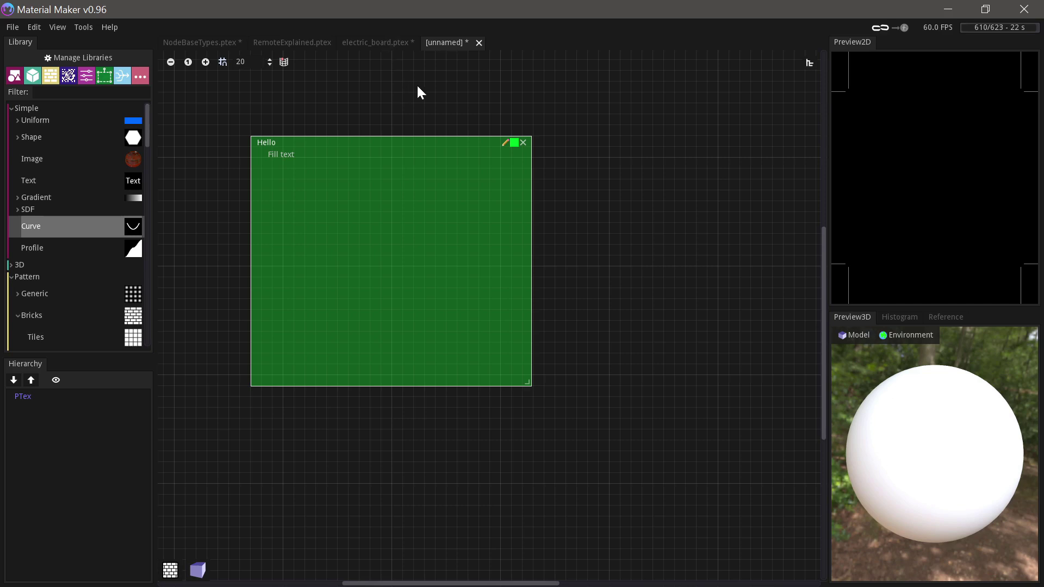
Switch to electric_board.ptex and pan around at actual size to view the Chips and Resistors frames.
click(375, 41)
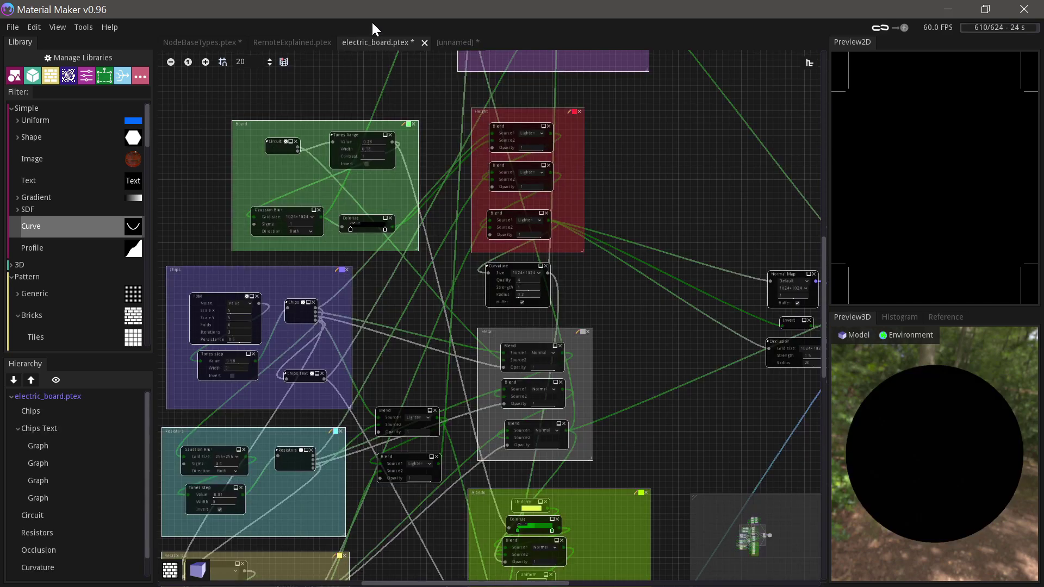
scroll(647, 309, down, 3)
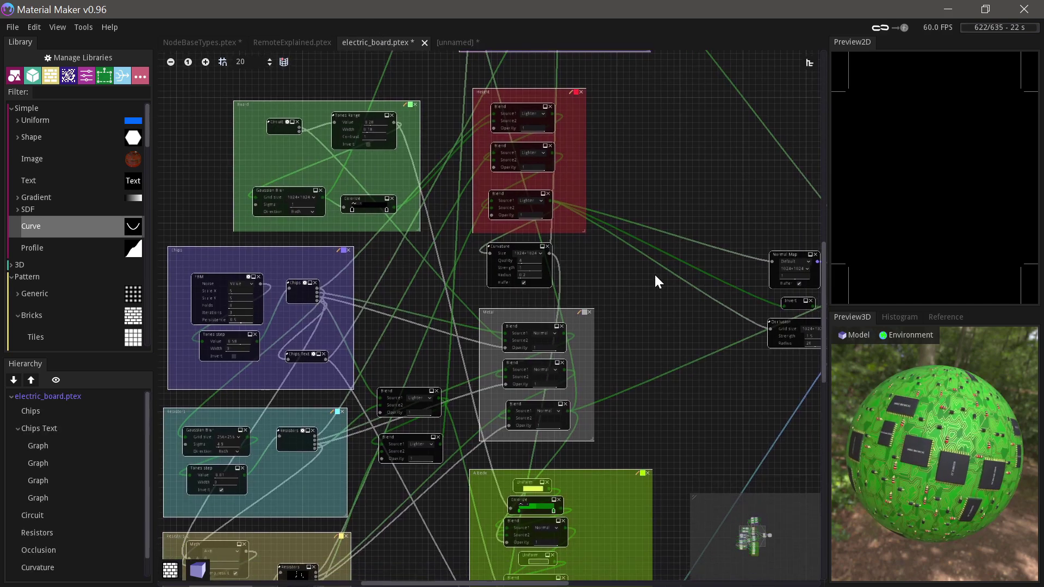
scroll(659, 256, left, 2)
scroll(674, 312, right, 1)
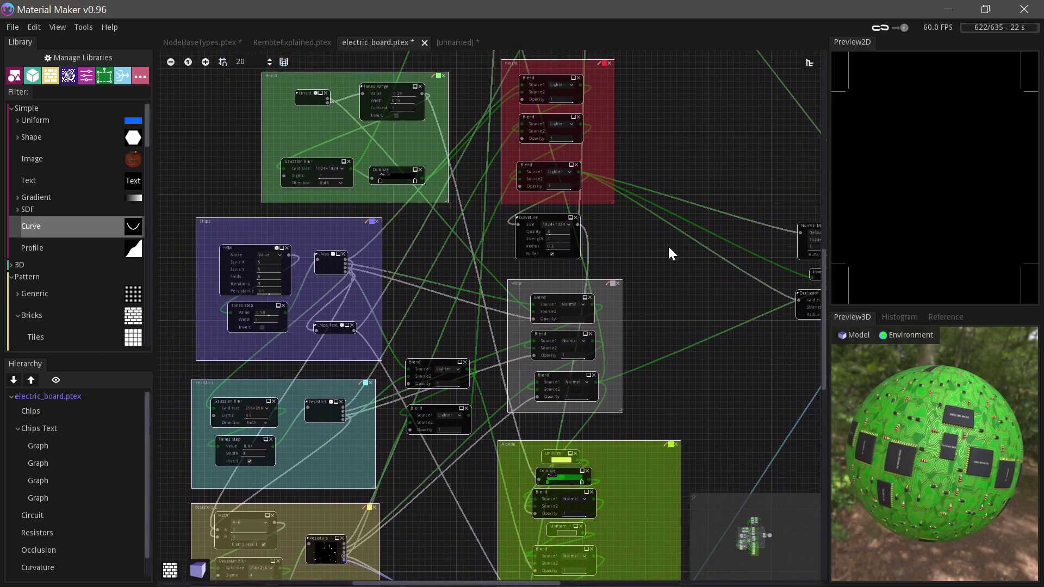
scroll(668, 244, up, 10)
scroll(684, 211, right, 2)
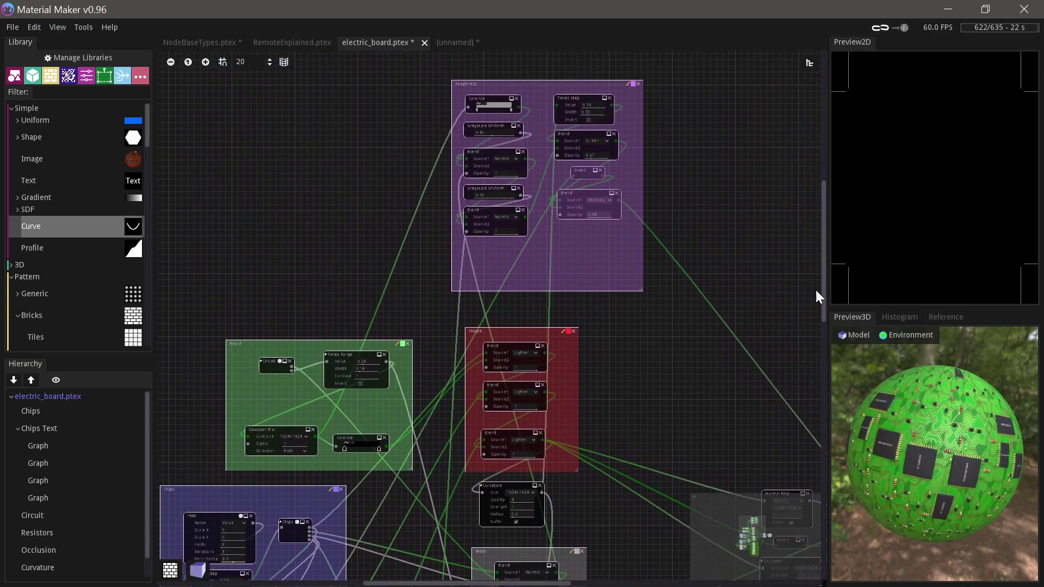
click(187, 61)
scroll(447, 139, up, 9)
scroll(447, 139, right, 2)
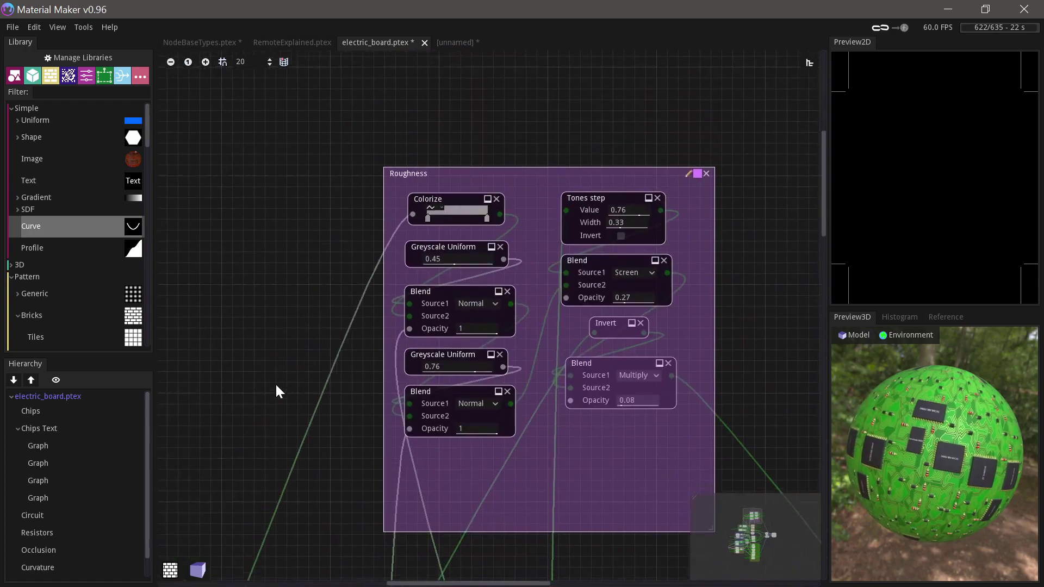
scroll(451, 143, down, 16)
scroll(450, 144, left, 11)
scroll(508, 421, down, 13)
scroll(410, 316, right, 5)
scroll(470, 265, left, 2)
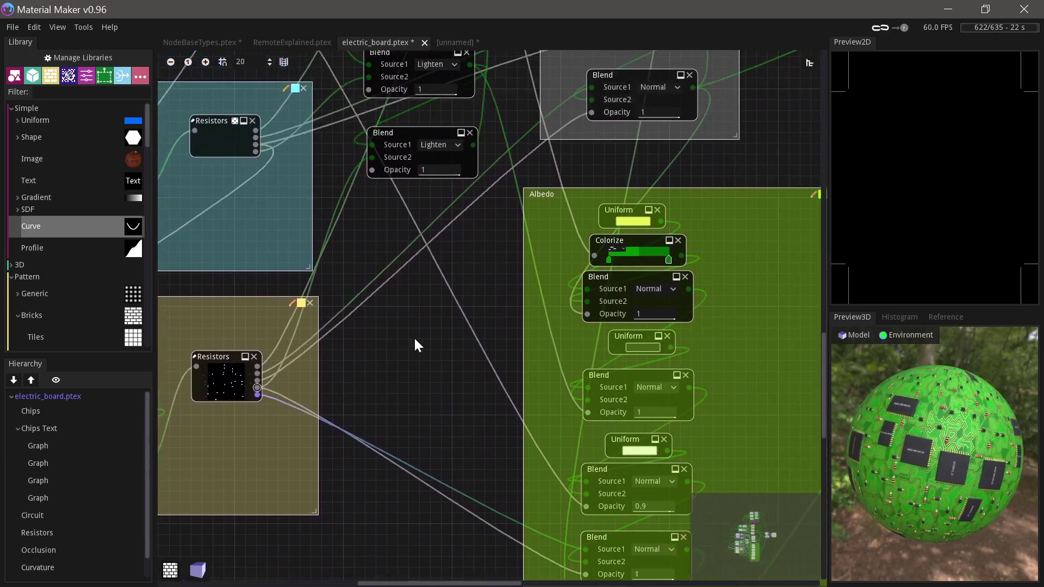
scroll(390, 351, right, 10)
scroll(391, 351, up, 6)
scroll(420, 413, left, 5)
scroll(634, 402, up, 2)
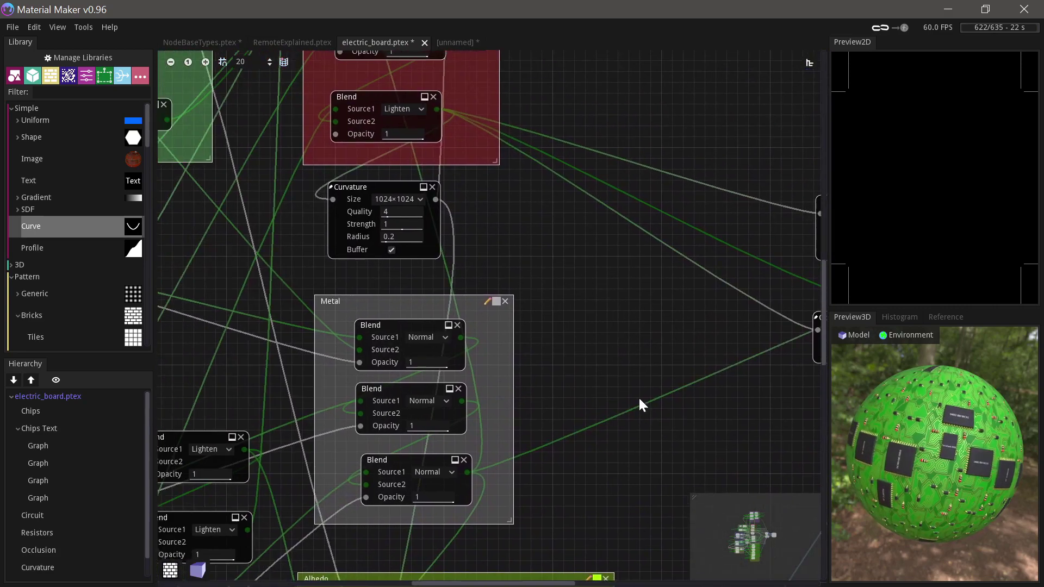
middle_drag(289, 323, 618, 246)
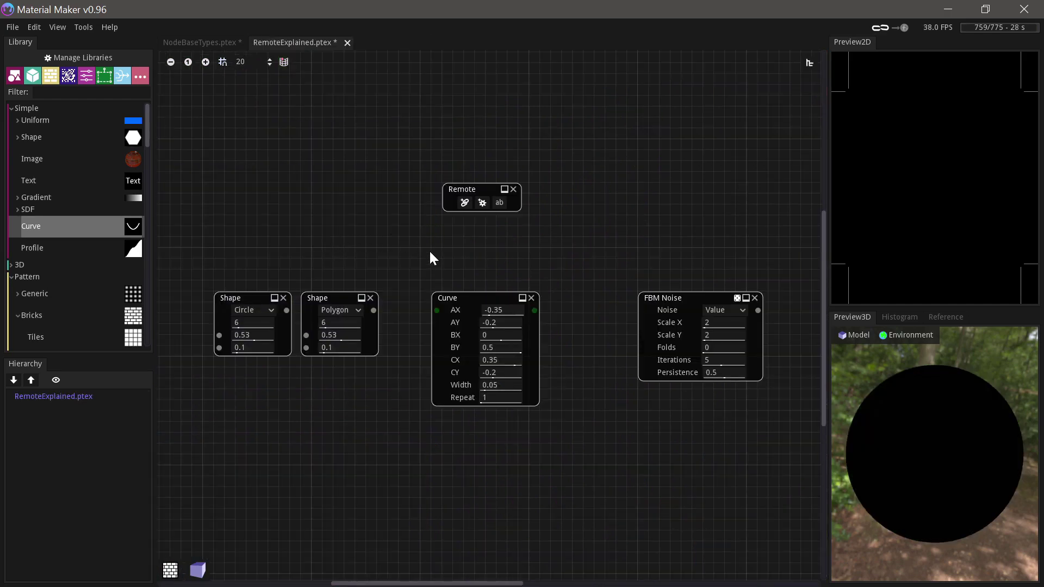
Add a linked control param0 to the Remote and link it to both Shape nodes' 0.53 values.
click(482, 188)
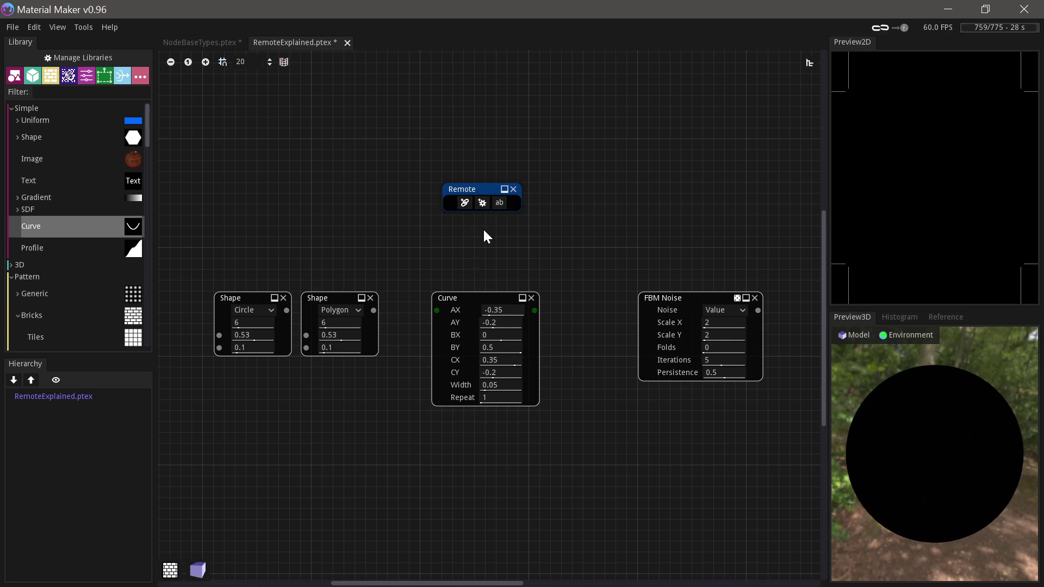
click(240, 298)
click(329, 297)
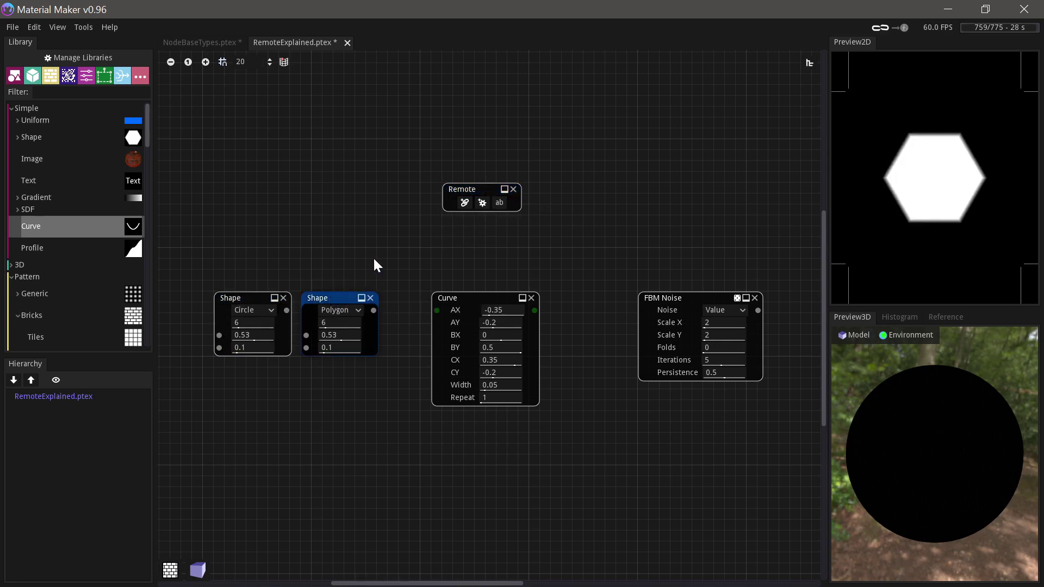
click(328, 262)
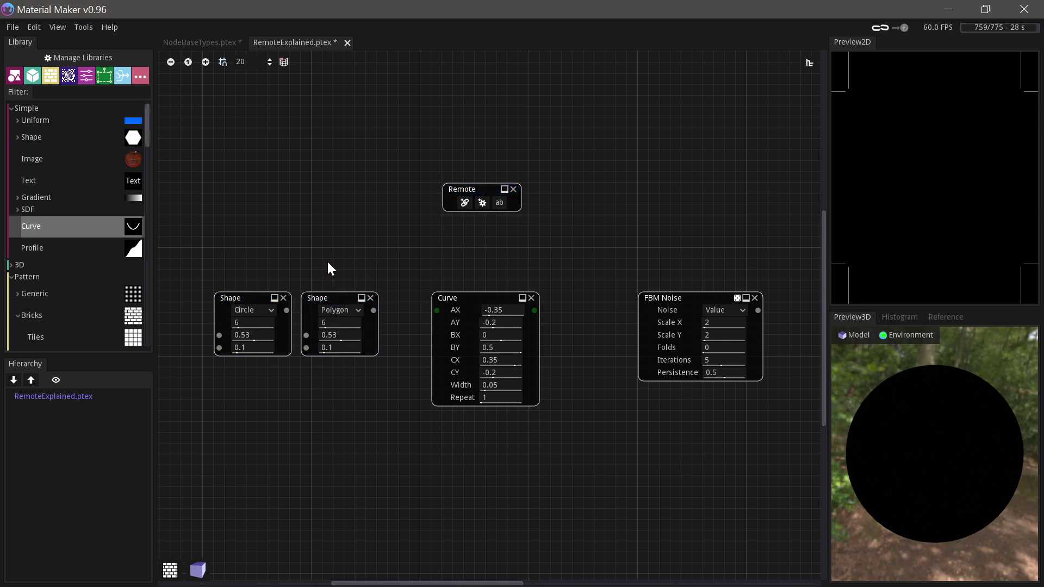
click(465, 201)
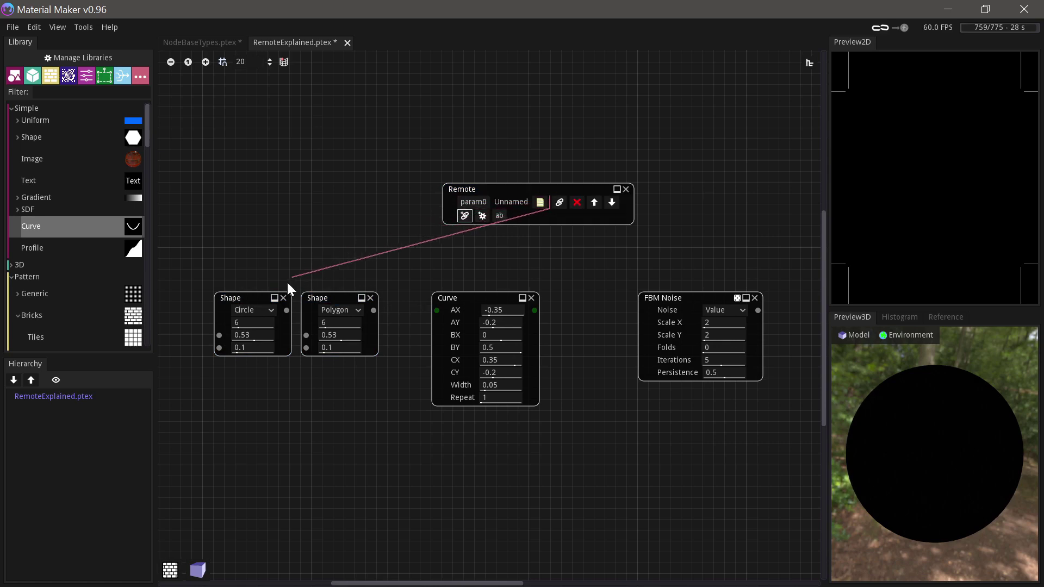
click(252, 337)
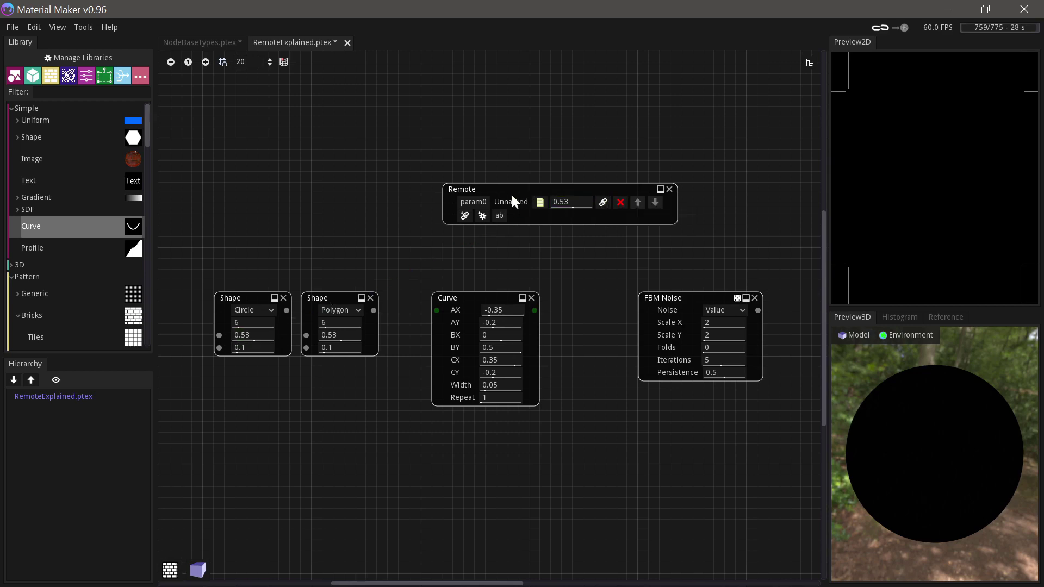
click(603, 201)
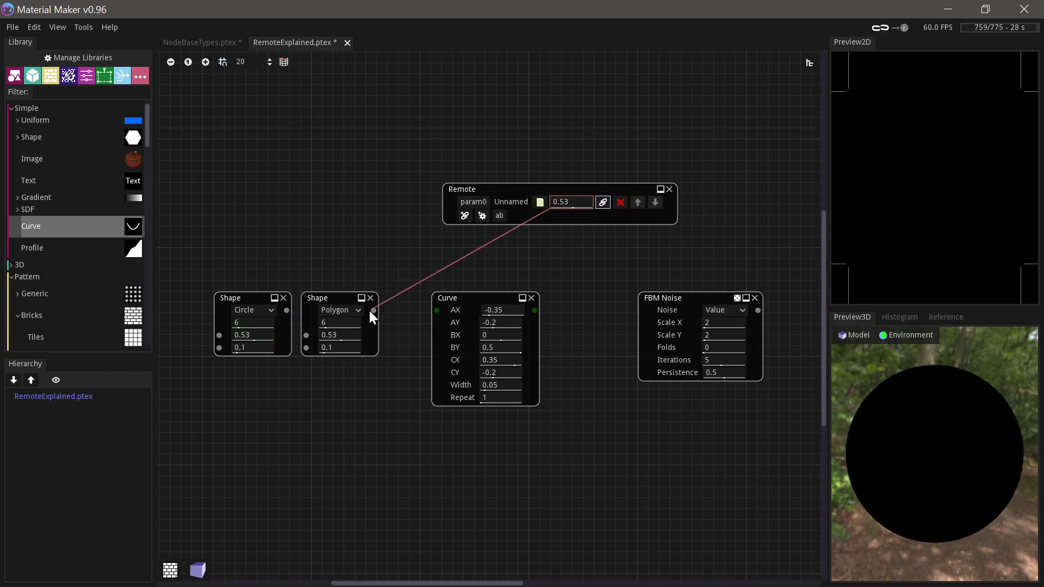
click(341, 337)
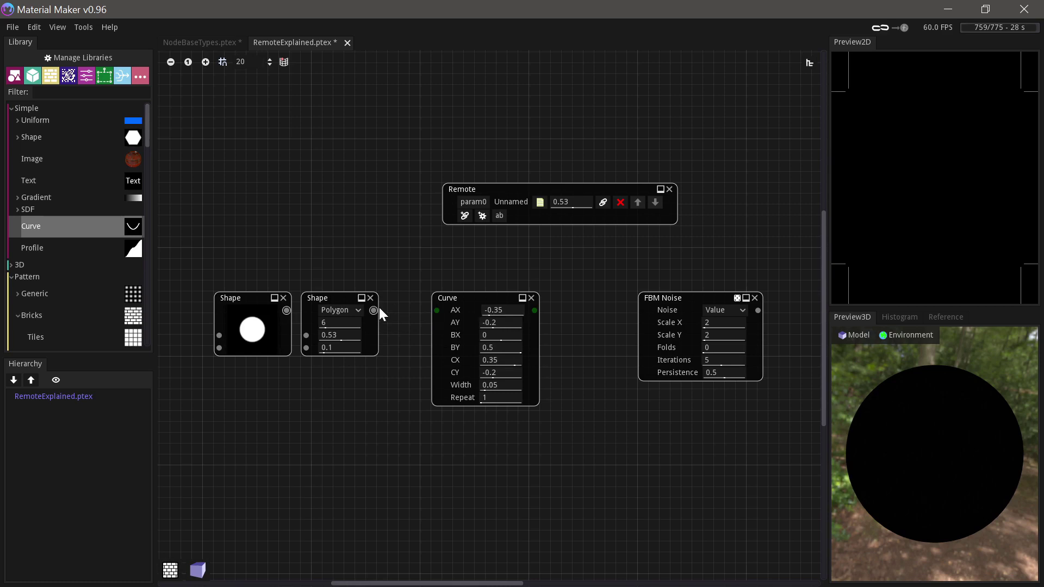
Set the Remote's param0 value to 0.52.
click(569, 202)
key(BackSpace)
key(BackSpace)
text(6)
key(BackSpace)
text(47)
key(BackSpace)
key(BackSpace)
text(52)
key(Return)
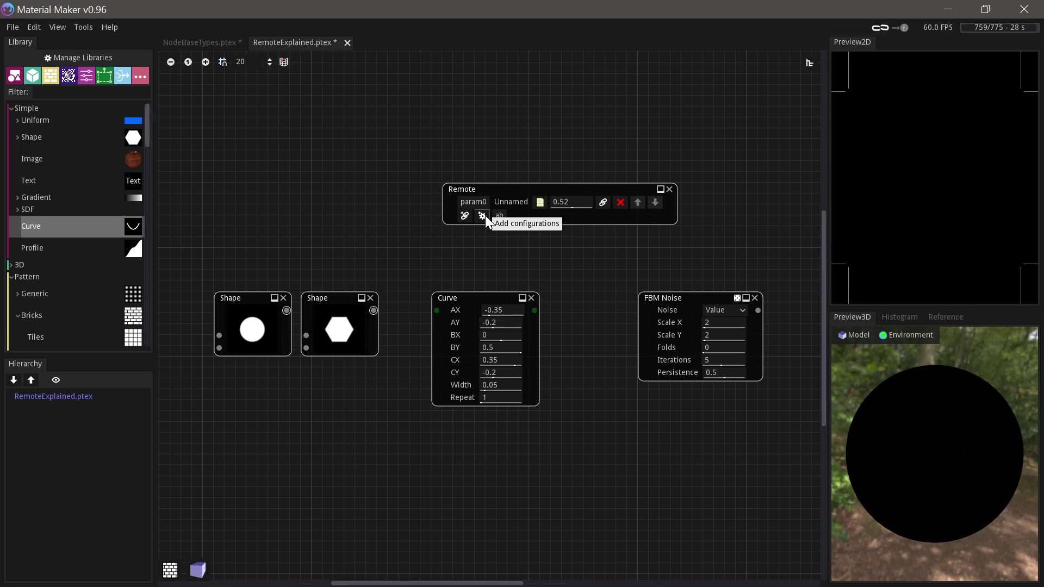
Move the Remote left, add a configurations parameter param1, and link it to Curve AX.
drag(507, 191, 442, 191)
click(420, 216)
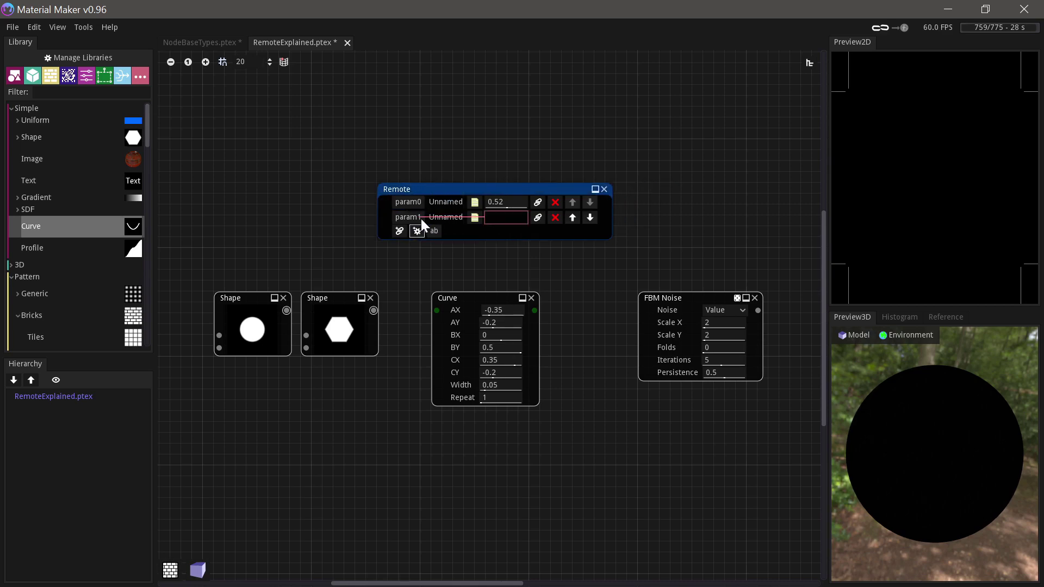
drag(494, 297, 498, 314)
drag(506, 309, 506, 310)
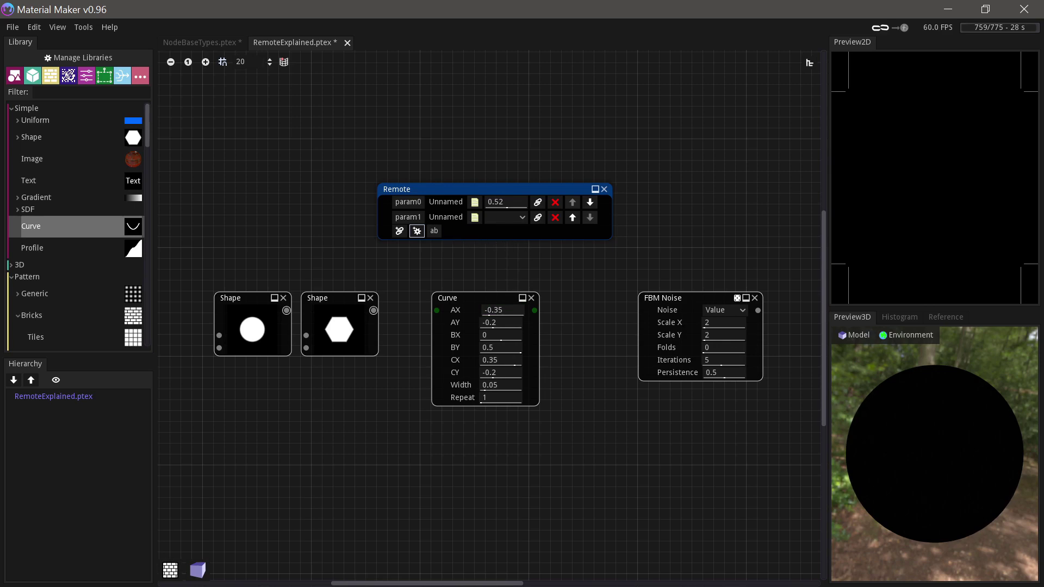
mouse_move(510, 219)
Link param1 to the Curve's remaining coordinate fields through BX, BY, CX and CY.
click(537, 217)
click(497, 309)
click(537, 218)
click(494, 334)
click(538, 217)
click(485, 347)
click(539, 217)
click(491, 359)
click(537, 219)
click(497, 374)
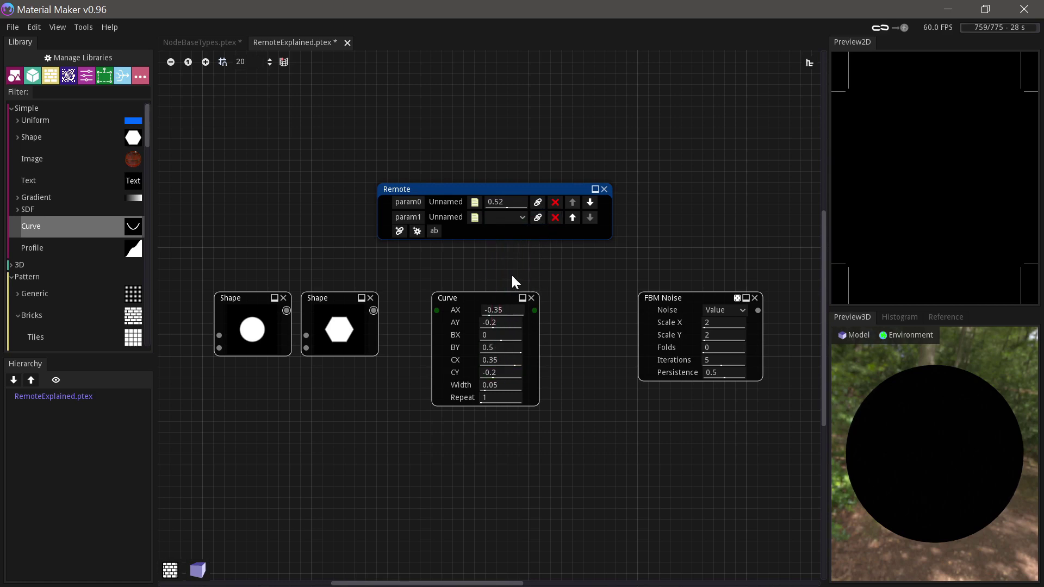
click(487, 298)
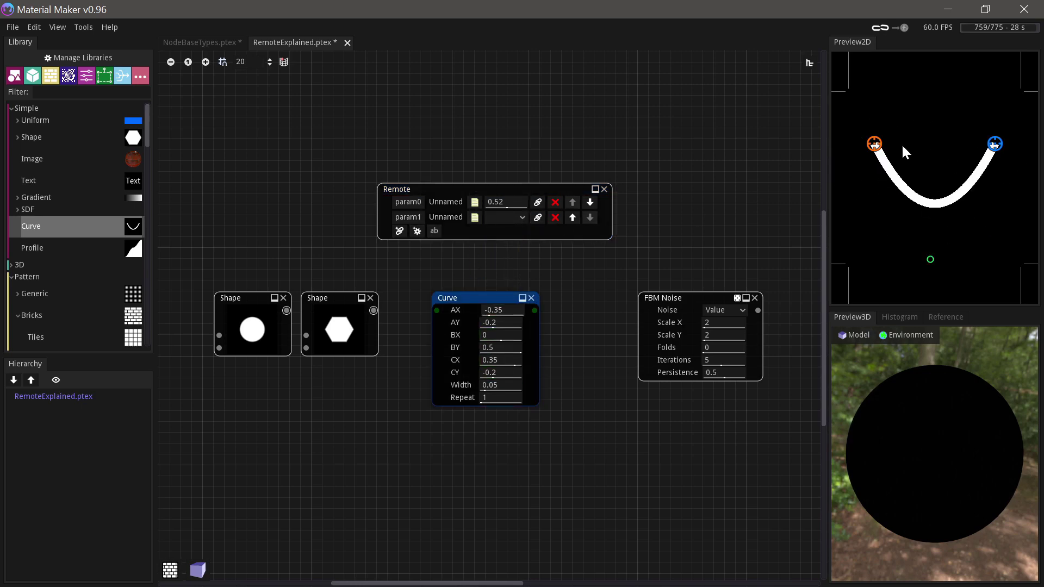
Add a 'Happy' configuration to param1 with the curve endpoints lowered and middle raised.
click(523, 218)
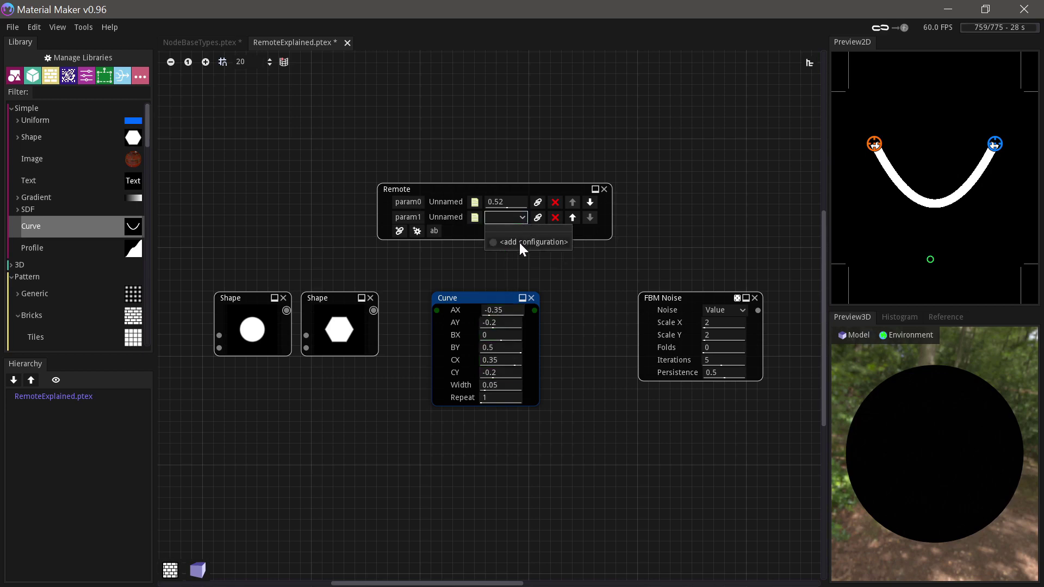
click(519, 241)
text(Happy)
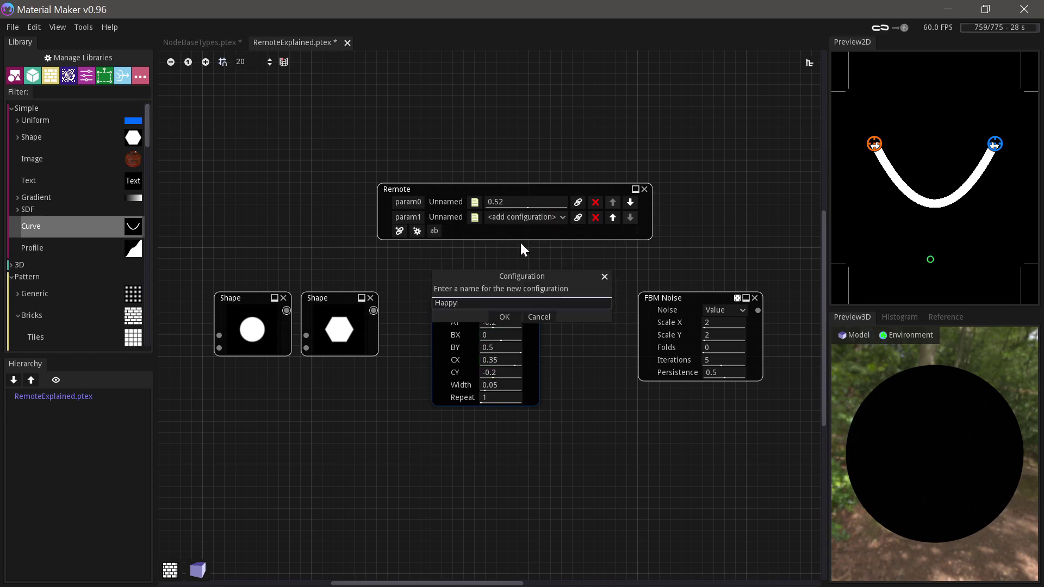
click(504, 316)
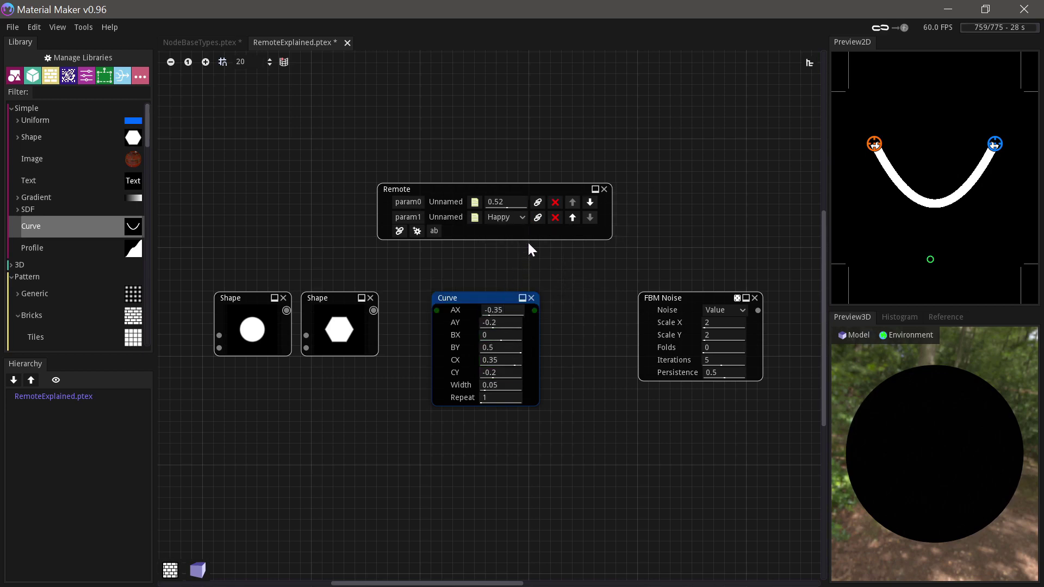
mouse_move(507, 224)
drag(874, 143, 876, 183)
drag(996, 143, 997, 179)
drag(932, 257, 926, 182)
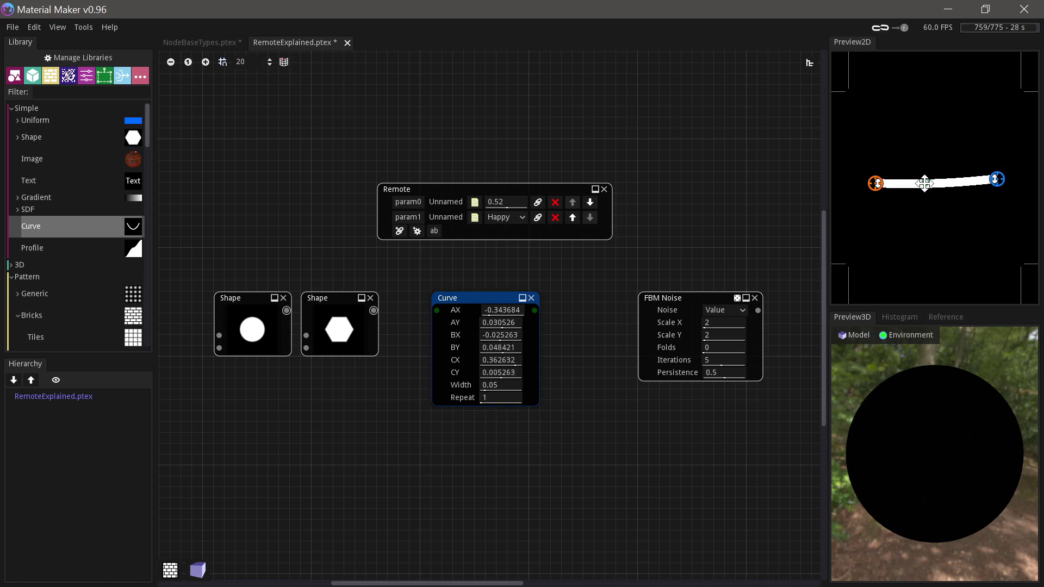
Add a 'Neutral' configuration with endpoints lowered further and the middle point arched.
click(524, 217)
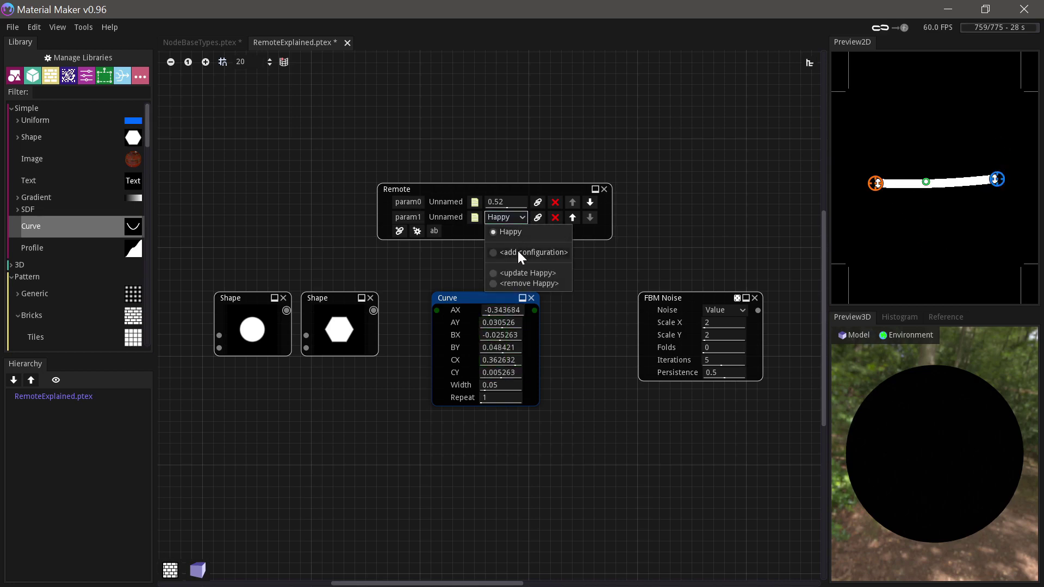
click(517, 249)
text(Neutral)
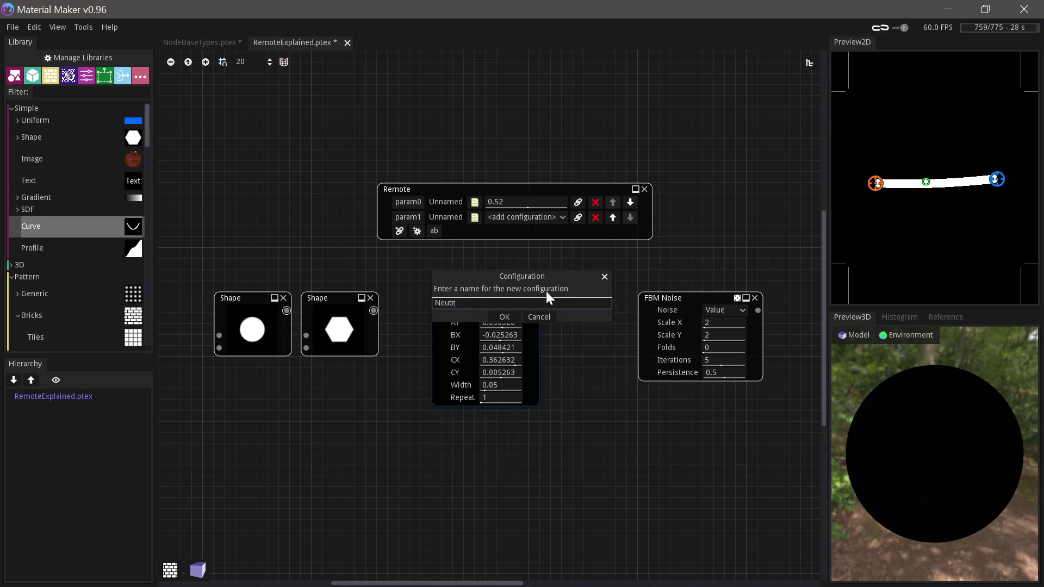
click(506, 316)
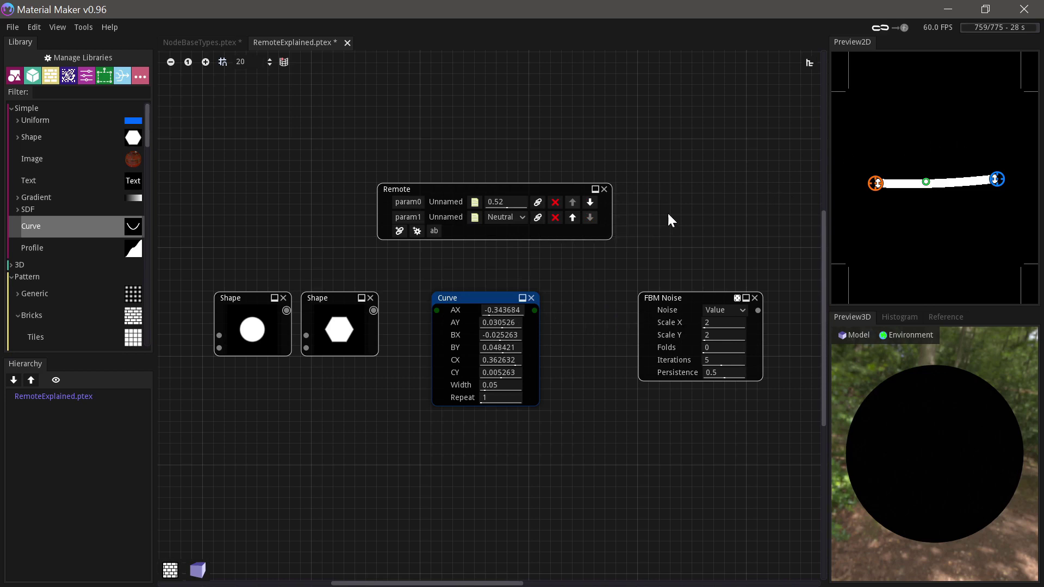
drag(875, 183, 879, 233)
drag(997, 179, 985, 235)
drag(928, 187, 928, 154)
Add a third configuration named 'Sad'.
click(521, 217)
click(517, 262)
text(Sad)
key(Return)
Switch through Happy, Neutral and Sad configurations, leaving Sad active.
click(509, 218)
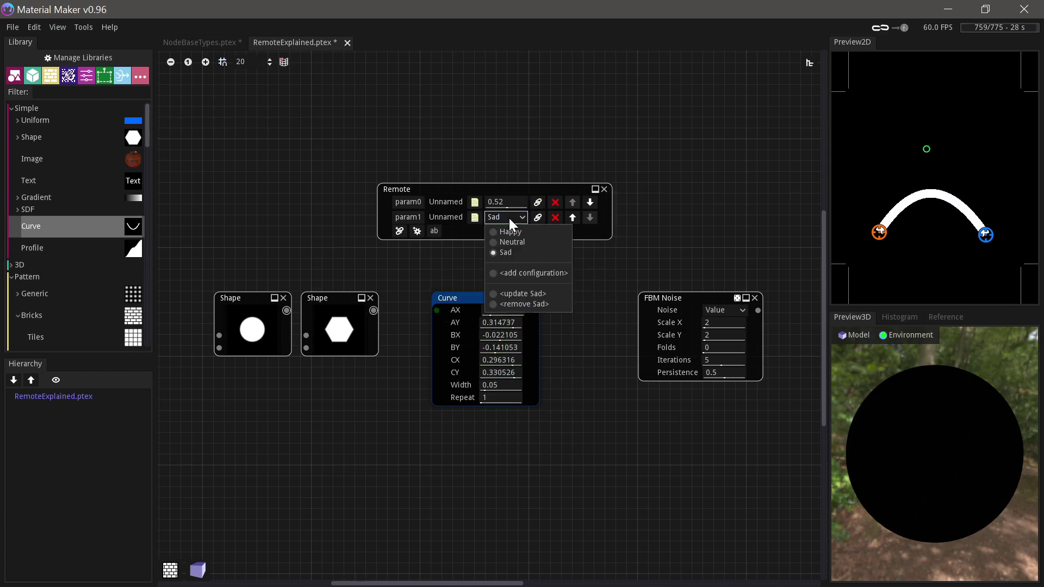
click(511, 233)
click(507, 217)
click(507, 237)
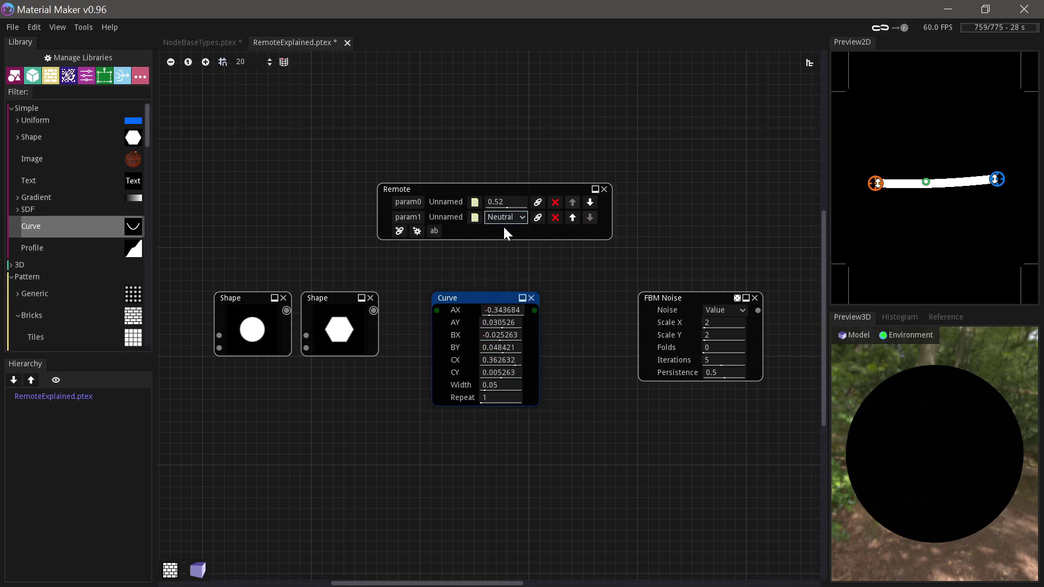
click(504, 220)
click(504, 248)
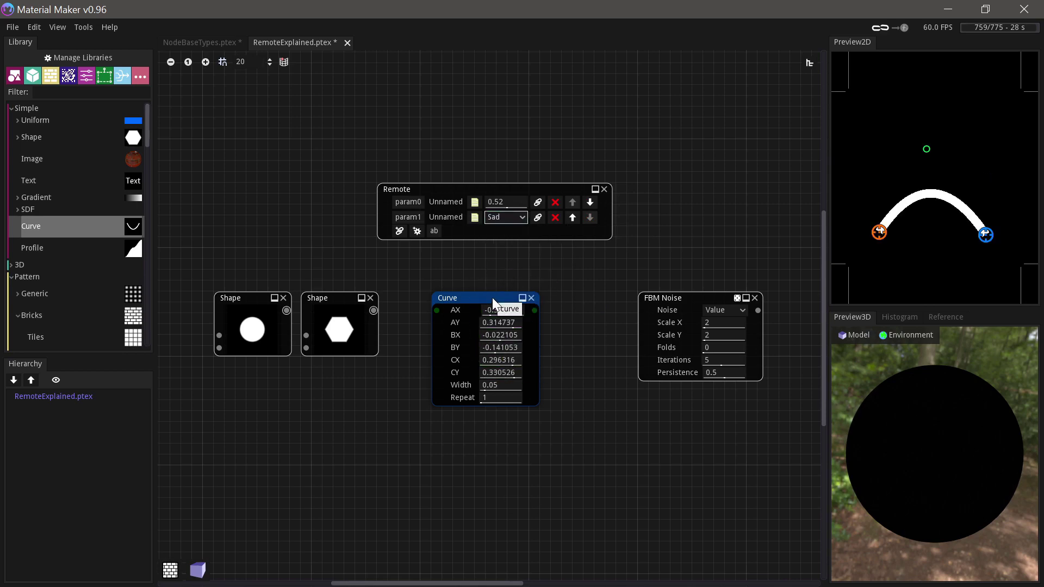
click(497, 216)
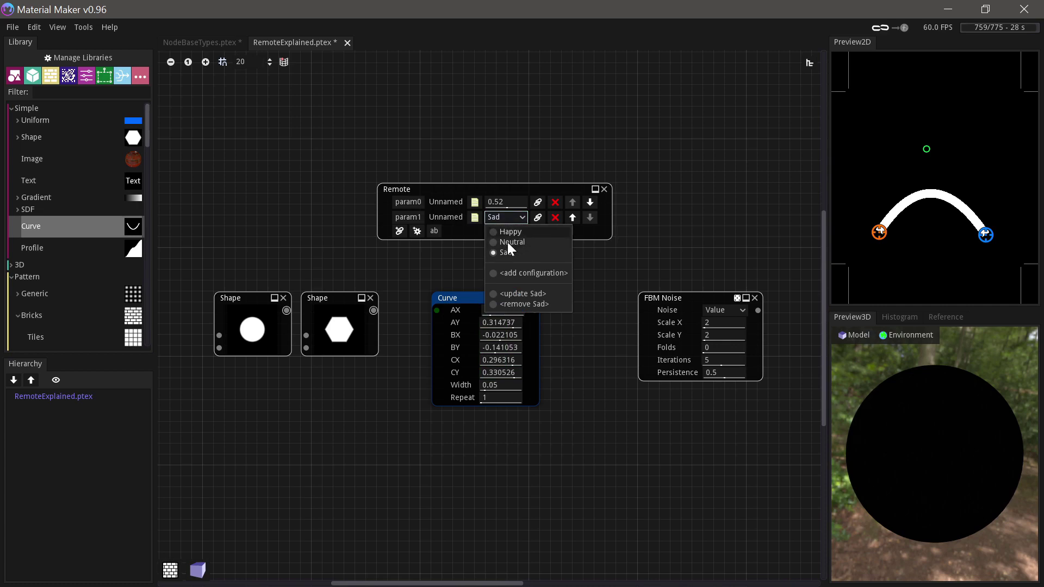
click(508, 217)
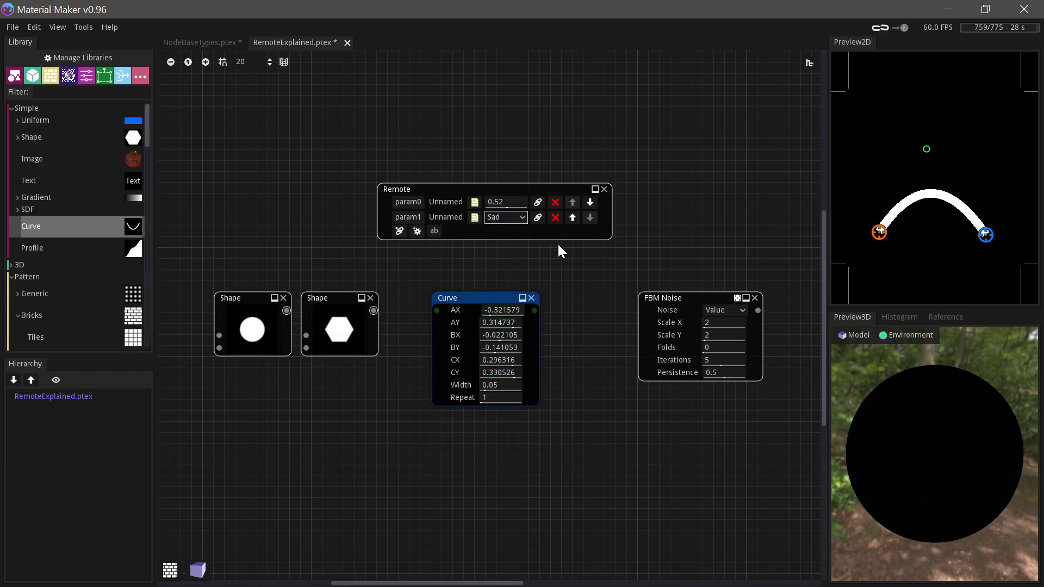
Add a new Remote parameter param2 and copy its name.
click(434, 231)
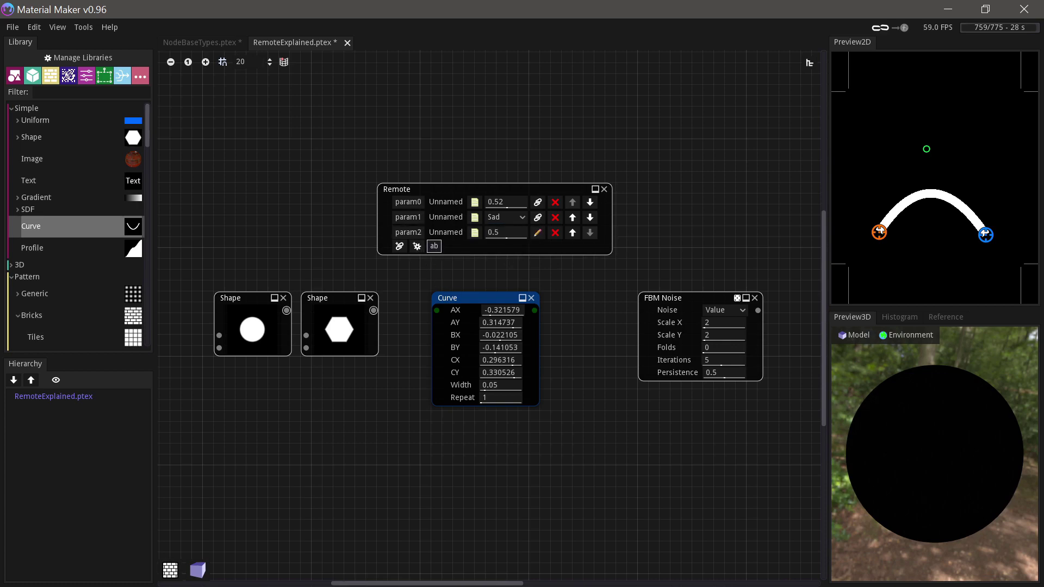
drag(395, 232, 423, 232)
right_click(416, 232)
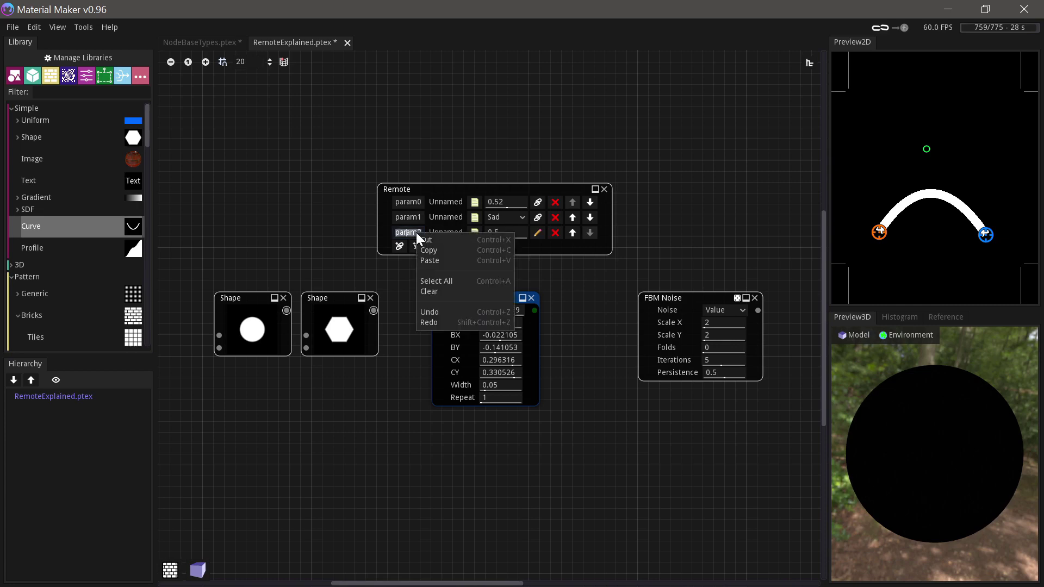
click(438, 251)
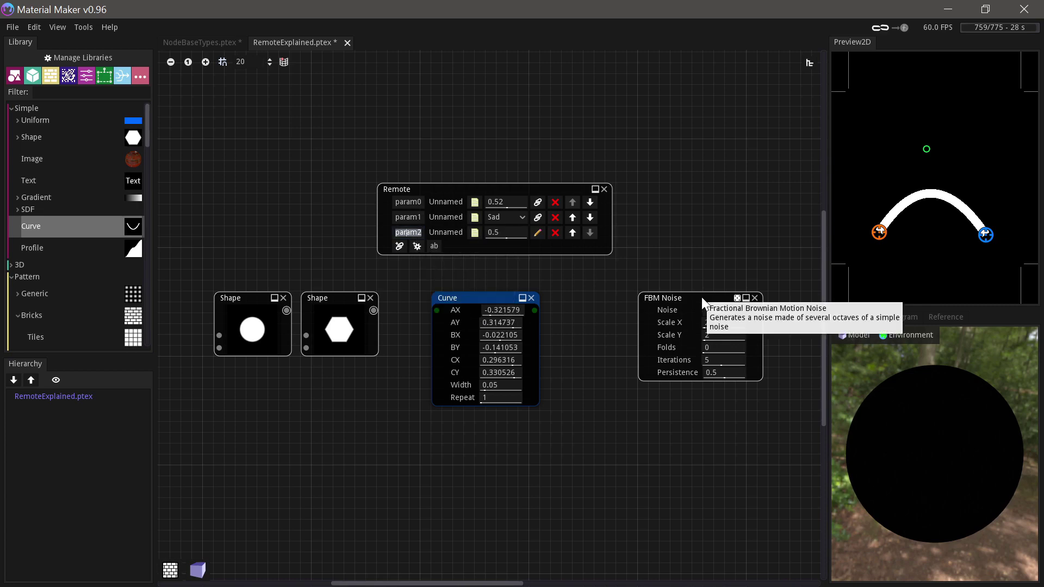
Set FBM Noise Scale X and Scale Y to $param2 and preview the noise.
click(723, 323)
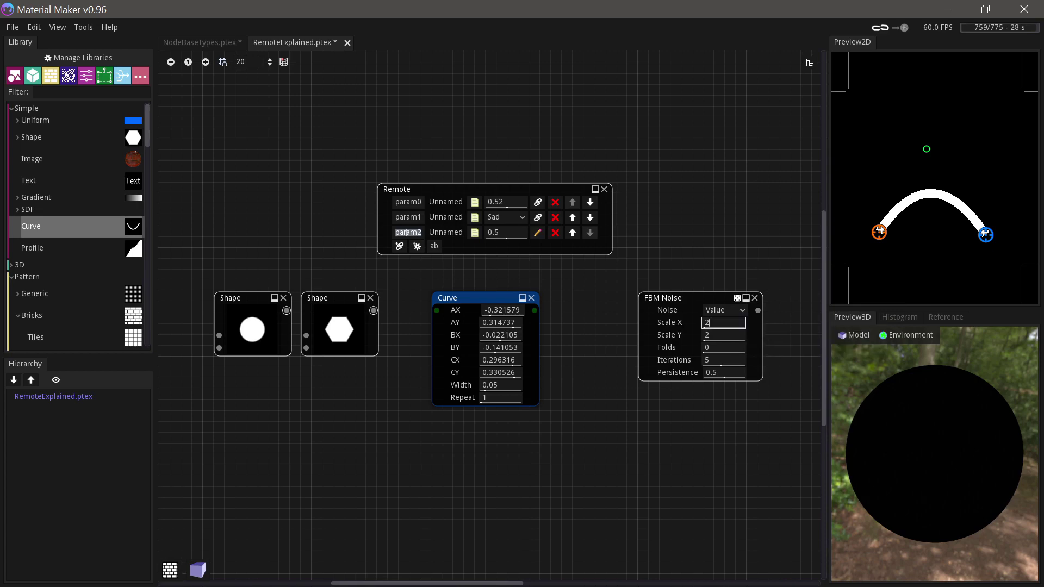
key(ctrl+a)
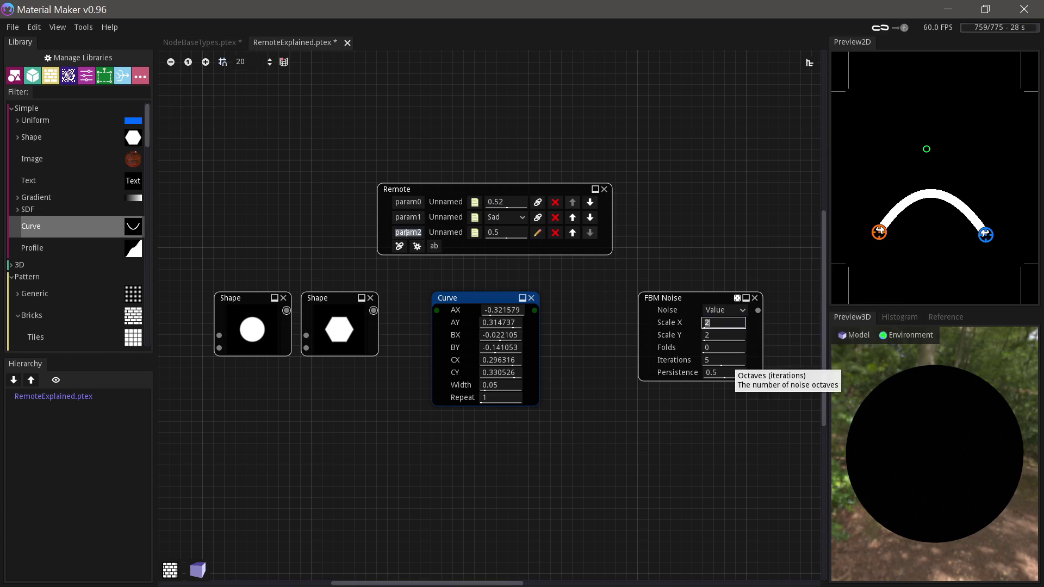
text($)
key(ctrl+v)
key(Tab)
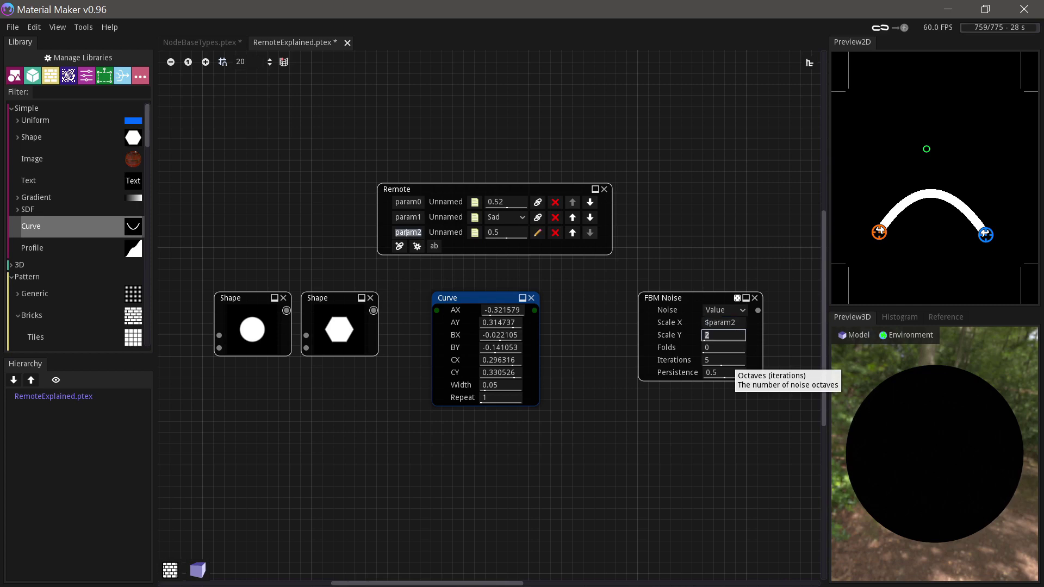
text($)
key(ctrl+v)
key(Return)
click(692, 300)
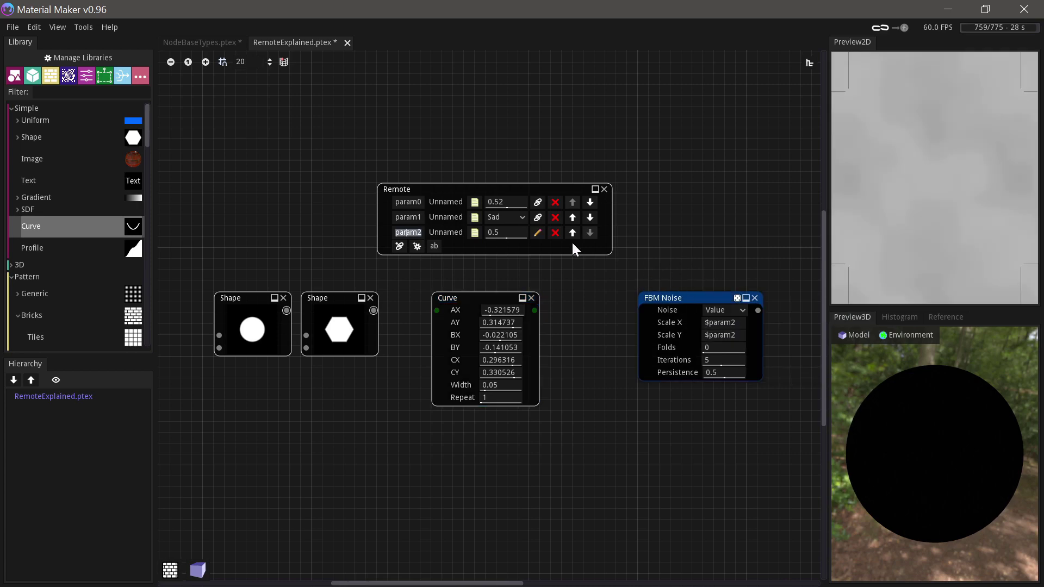
drag(506, 233, 528, 227)
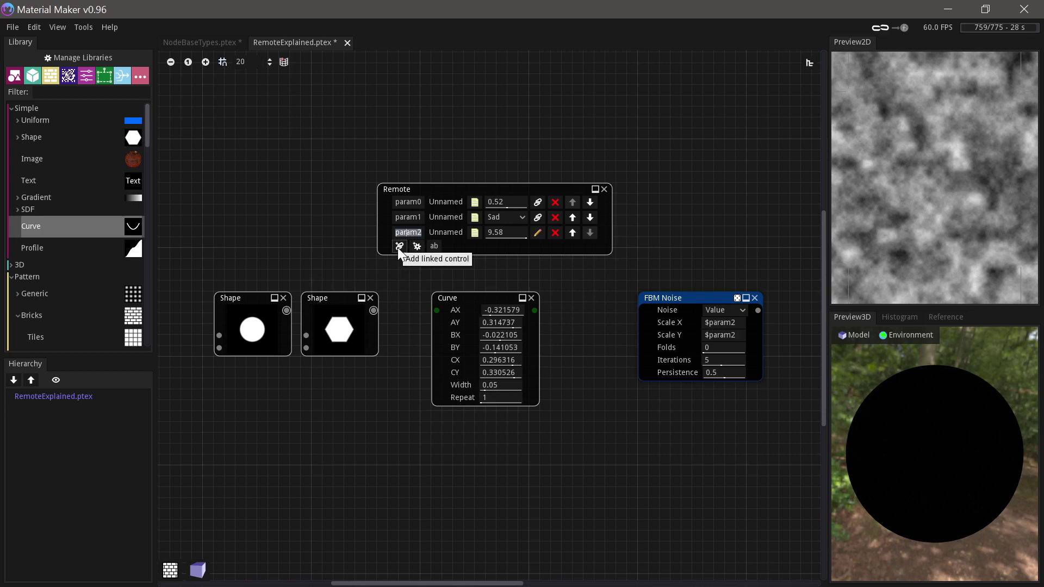
Change Scale X to $param2 * 8.0 and adjust param2 to test streaky noise.
click(742, 325)
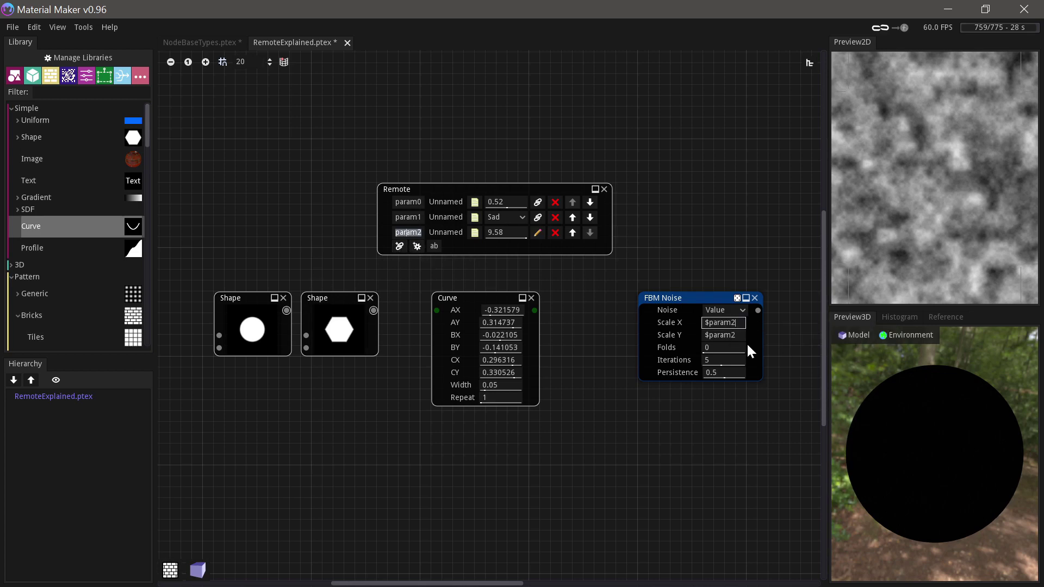
text(*)
text(0)
key(Return)
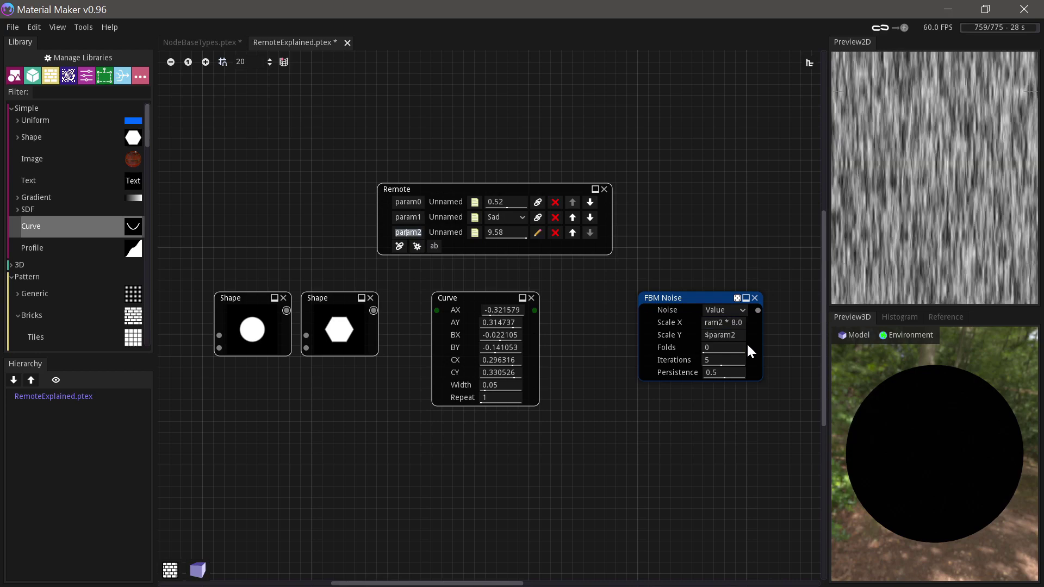
drag(503, 232, 536, 232)
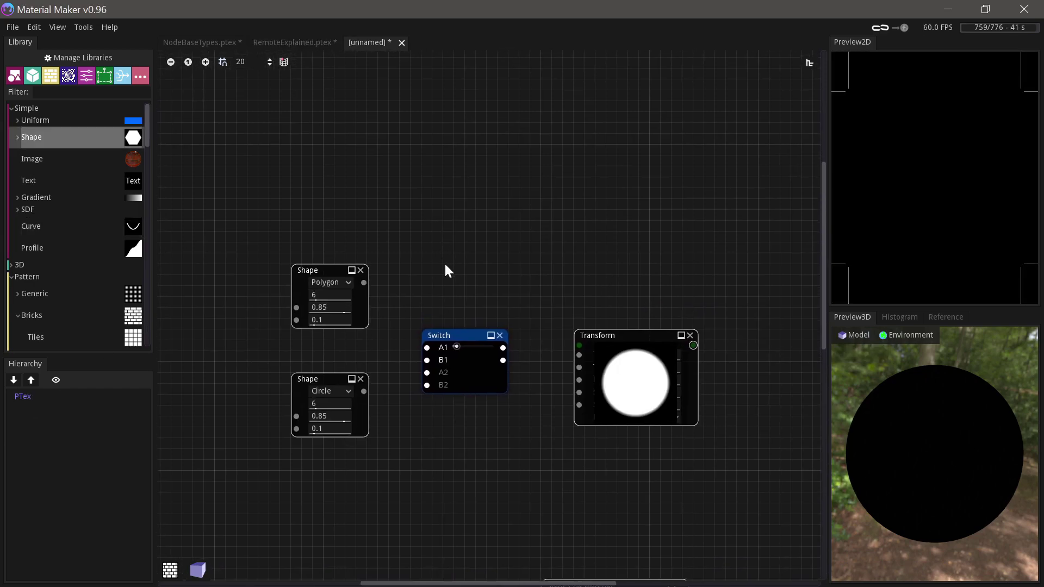
Set the Switch node to 1 output and 2 choices, A1 and A2.
middle_drag(446, 271, 448, 280)
drag(458, 341, 460, 339)
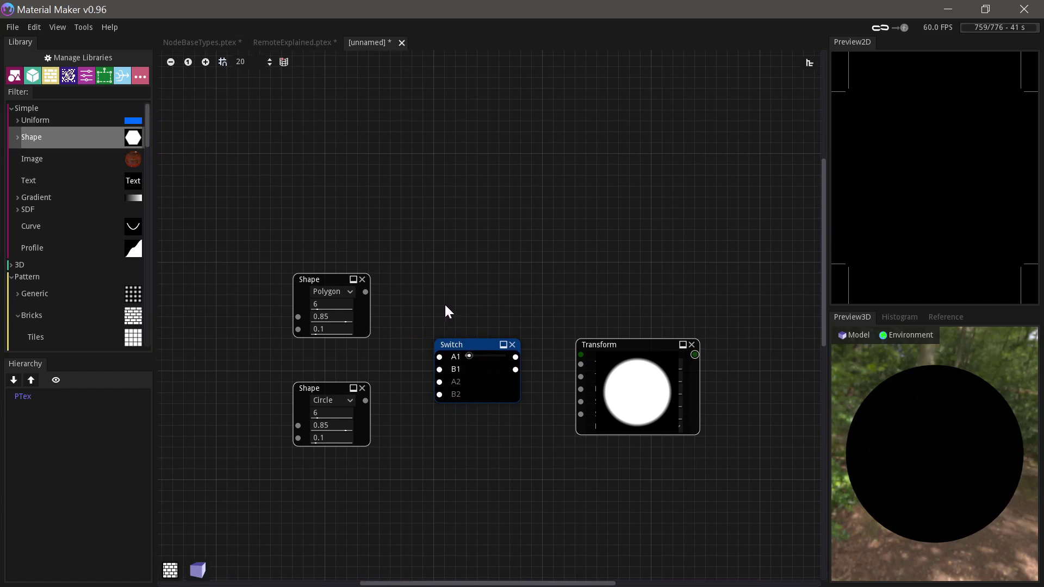
mouse_move(471, 358)
mouse_down()
mouse_move(501, 356)
mouse_move(461, 353)
mouse_move(501, 358)
mouse_move(464, 354)
mouse_up()
mouse_move(471, 341)
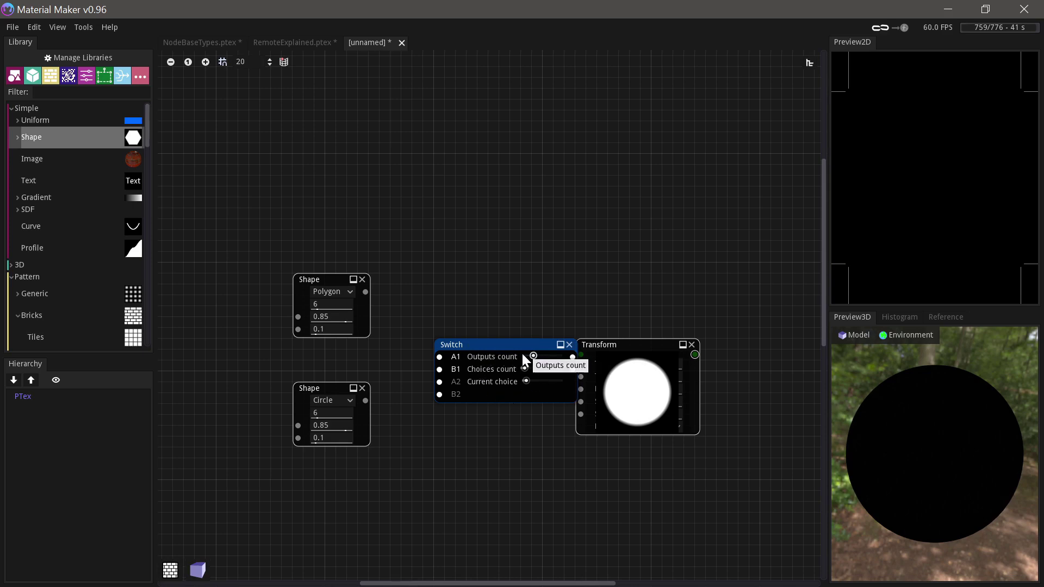
mouse_move(521, 354)
mouse_down()
mouse_move(539, 354)
mouse_move(529, 355)
mouse_up()
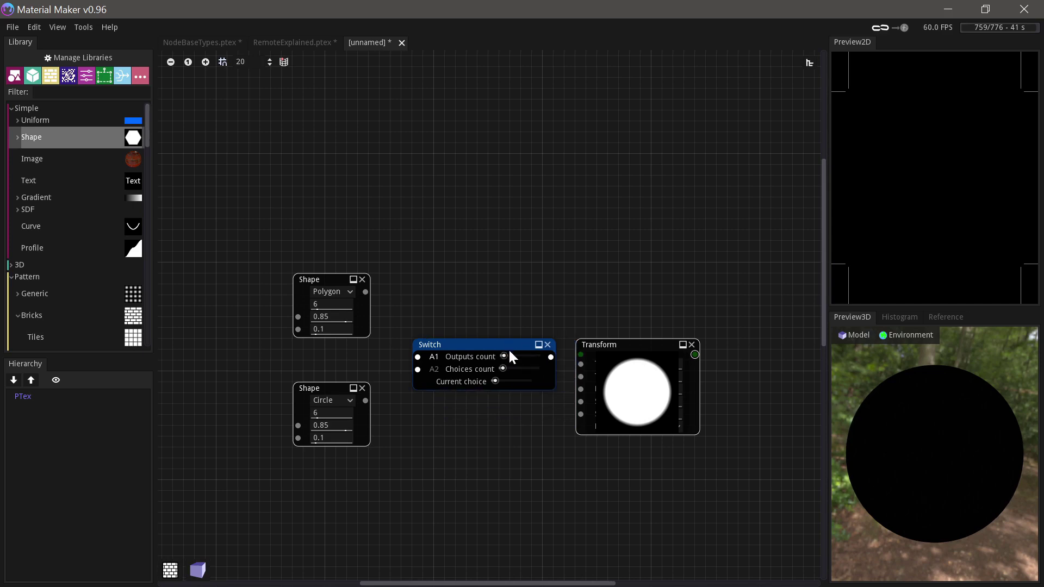
mouse_move(506, 356)
mouse_down()
mouse_move(544, 357)
mouse_move(518, 355)
mouse_up()
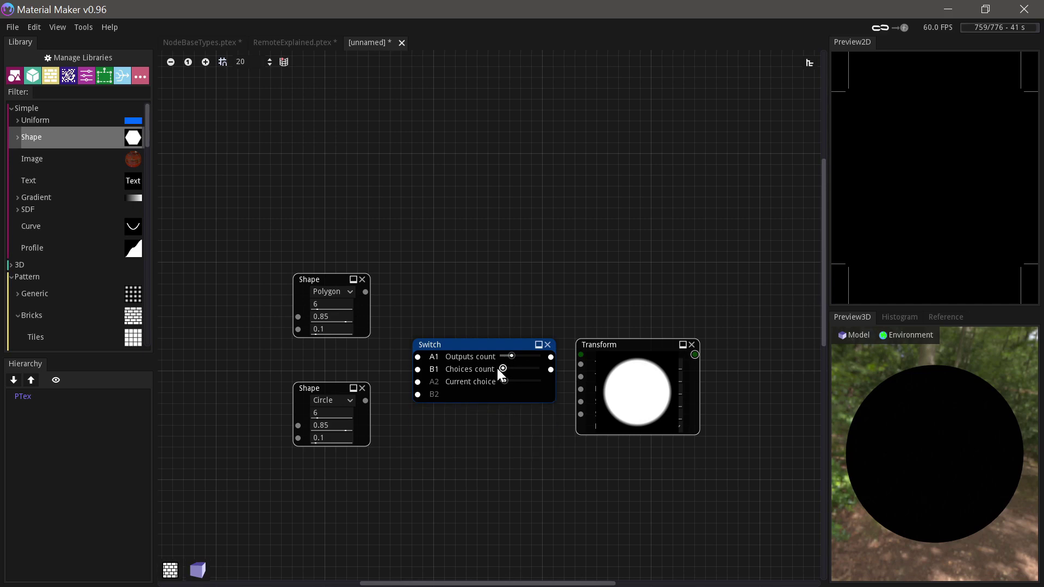
mouse_move(497, 367)
mouse_down()
mouse_move(535, 368)
mouse_move(502, 371)
mouse_move(529, 381)
mouse_move(496, 382)
mouse_move(499, 357)
mouse_up()
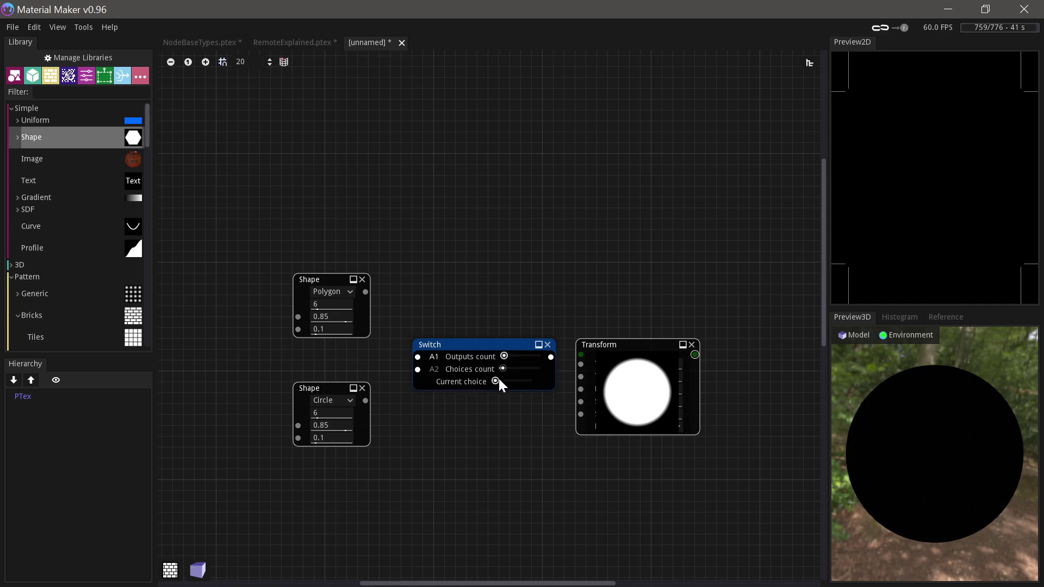
Collapse the Switch node to its compact form and shift it right.
double_click(494, 344)
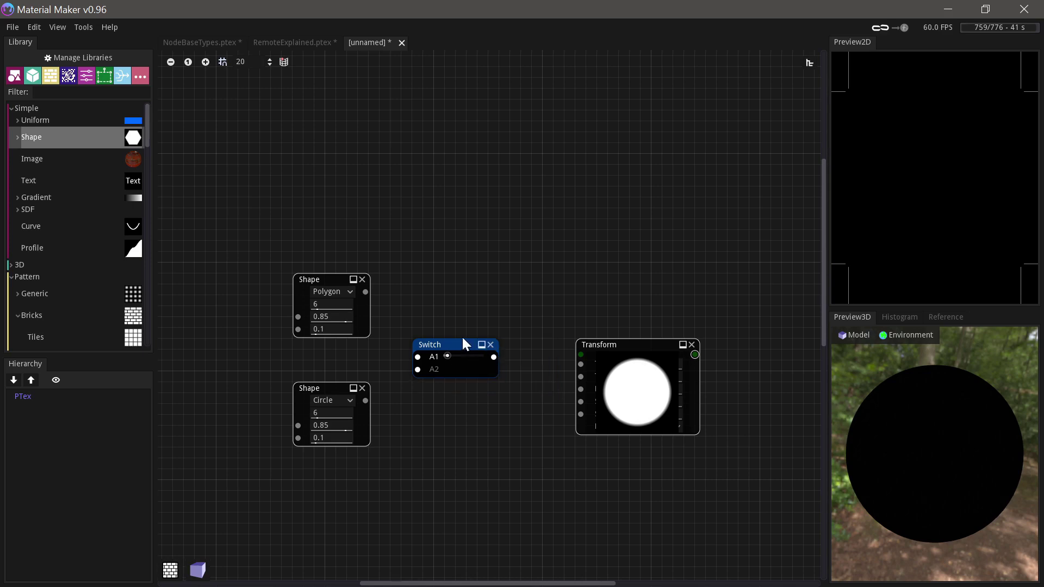
drag(458, 342, 451, 343)
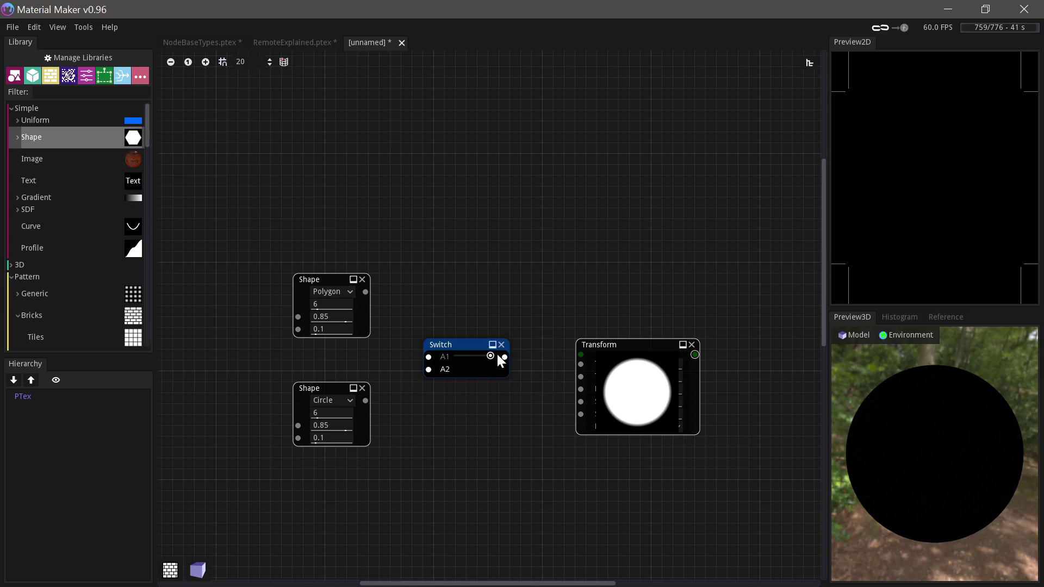
drag(457, 350, 474, 351)
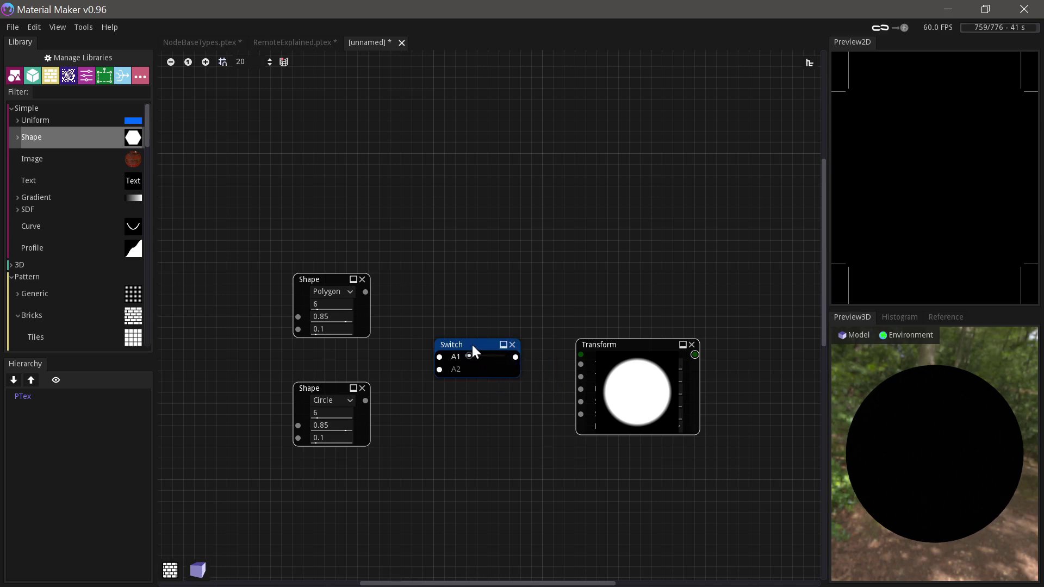
Wire Polygon to Switch A1, Circle to A2, and Switch output to Transform, then select choice A2.
drag(366, 291, 438, 357)
drag(366, 400, 439, 369)
click(328, 391)
click(348, 282)
drag(564, 357, 567, 352)
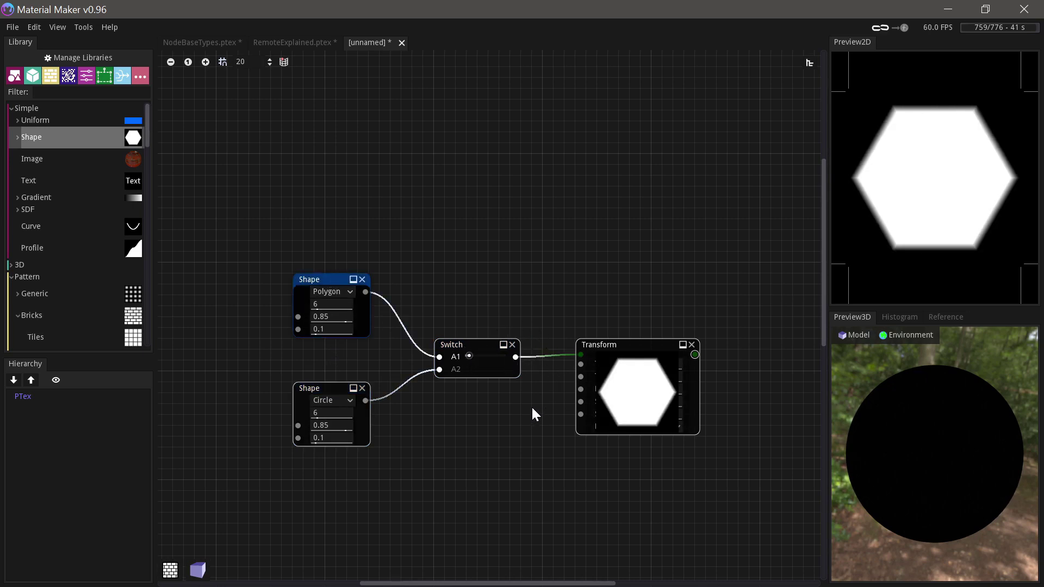
drag(469, 356, 435, 361)
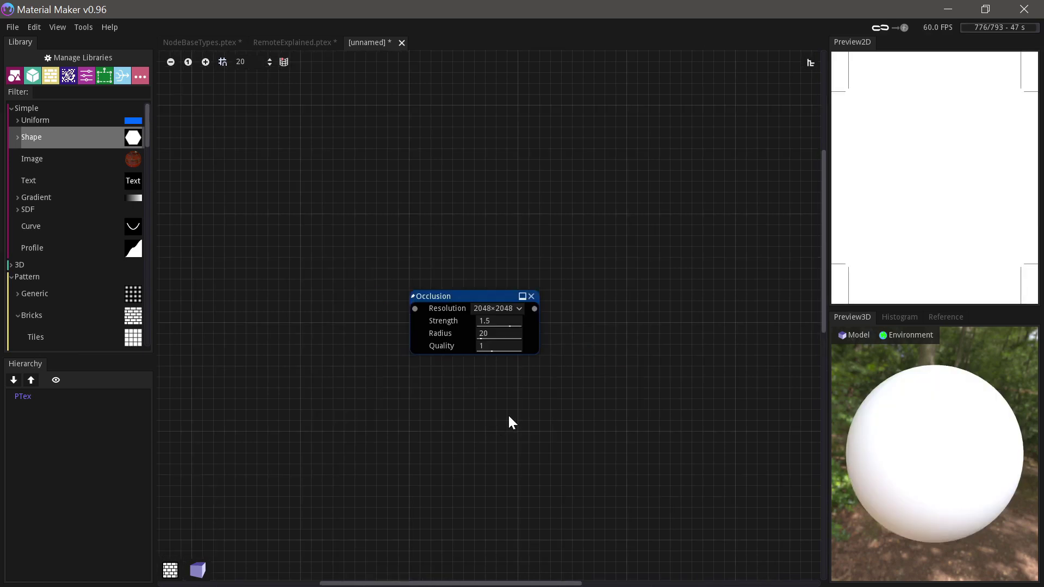
Open the Occlusion node's subgraph to reveal its Fast Blur, Blend and Colorize nodes.
mouse_move(455, 295)
mouse_down()
mouse_move(468, 293)
mouse_move(457, 293)
mouse_up()
mouse_move(460, 294)
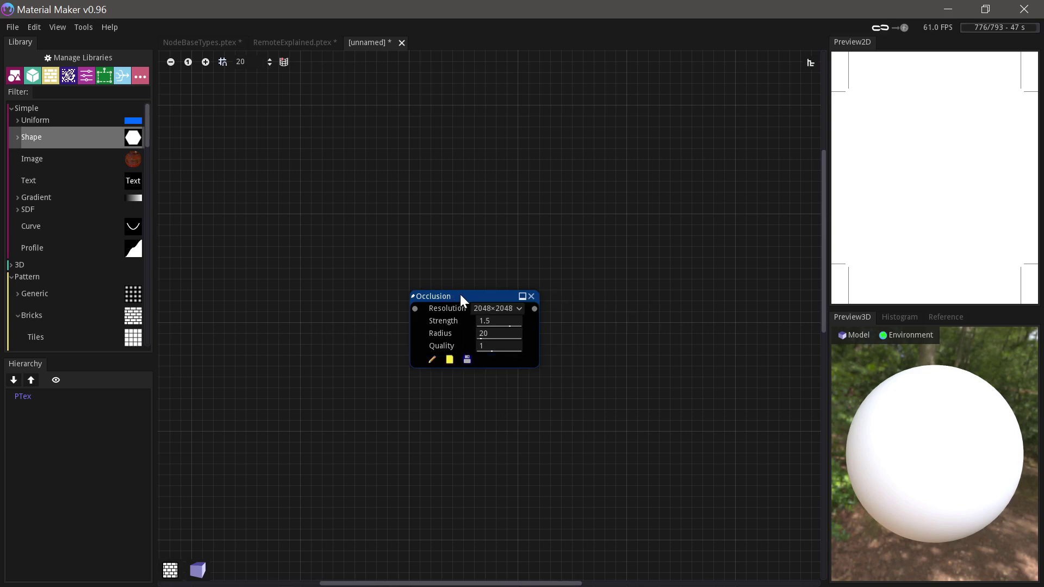
click(433, 359)
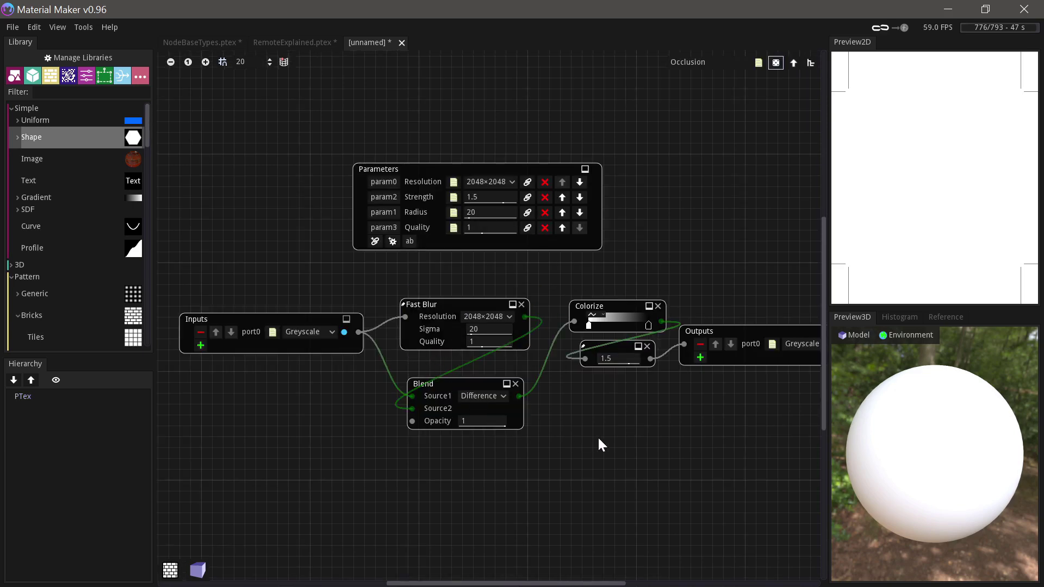
middle_drag(599, 439, 592, 439)
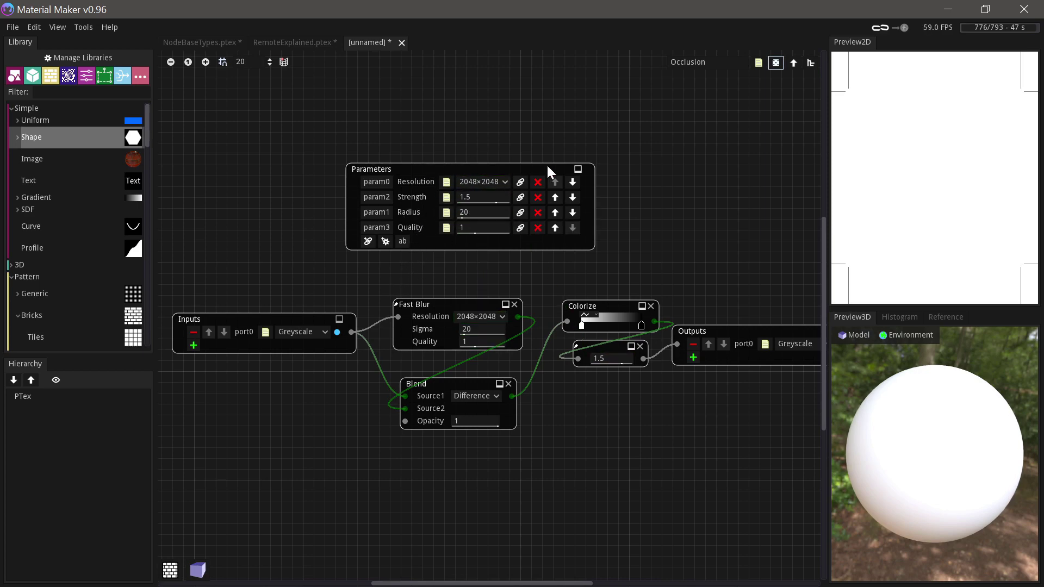
Return to the parent graph and re-enter the Occlusion node's internal graph.
click(793, 63)
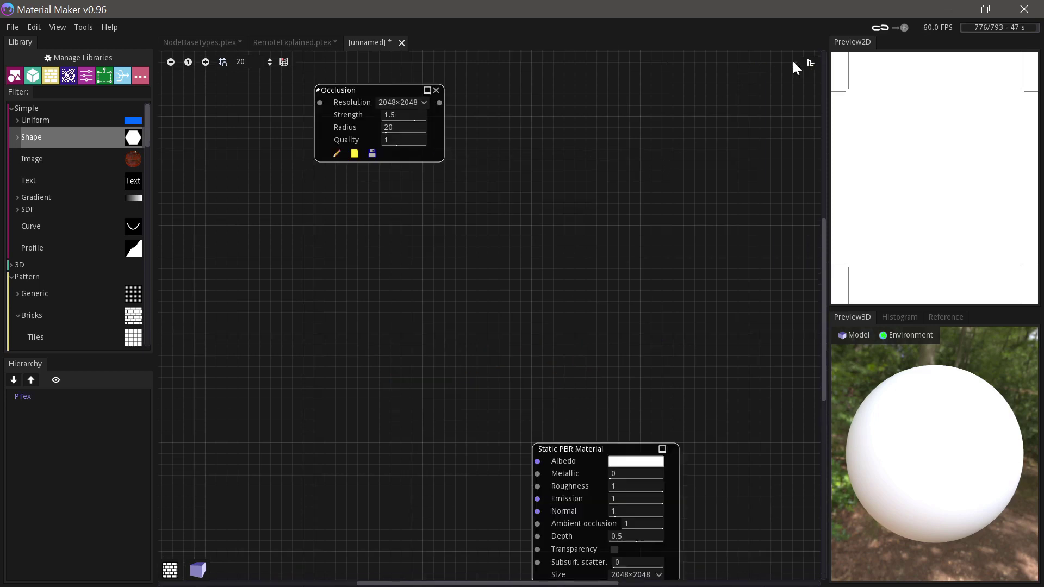
scroll(256, 125, up, 5)
scroll(256, 125, left, 2)
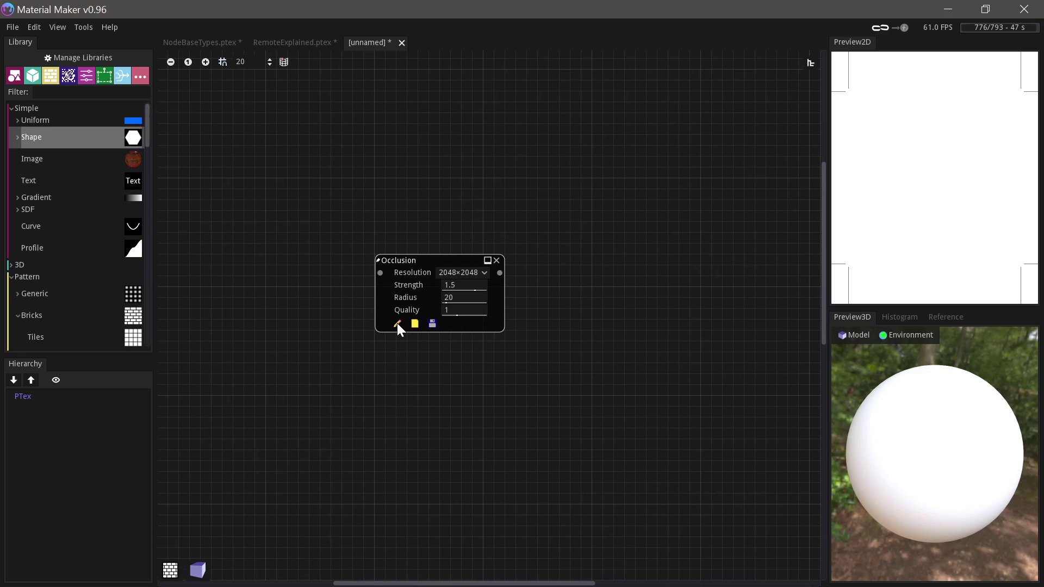
click(397, 323)
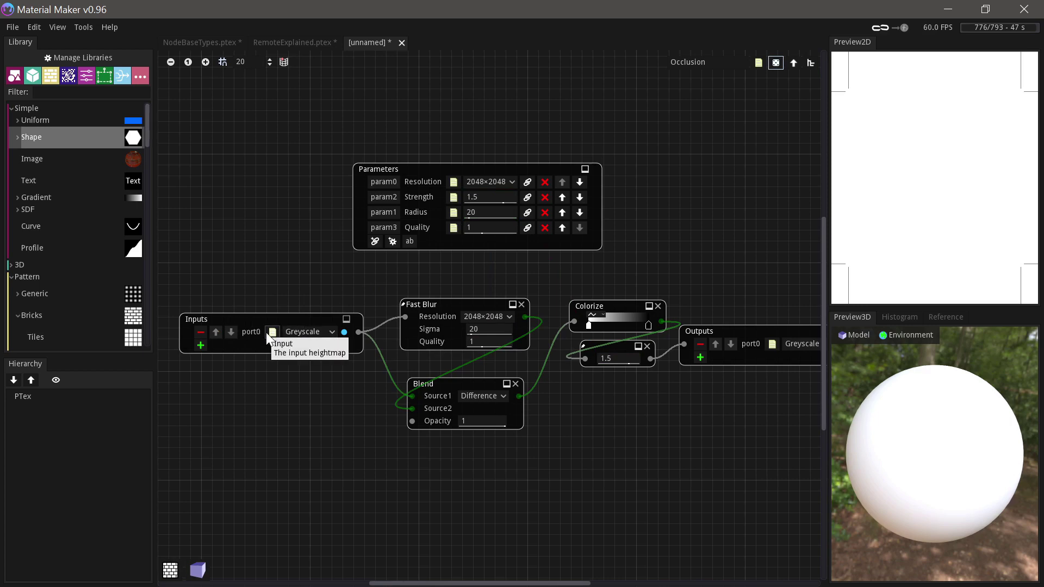
Describe the Greyscale input as 'The input heightmap' and the output as 'The generated occlusion map'.
click(314, 334)
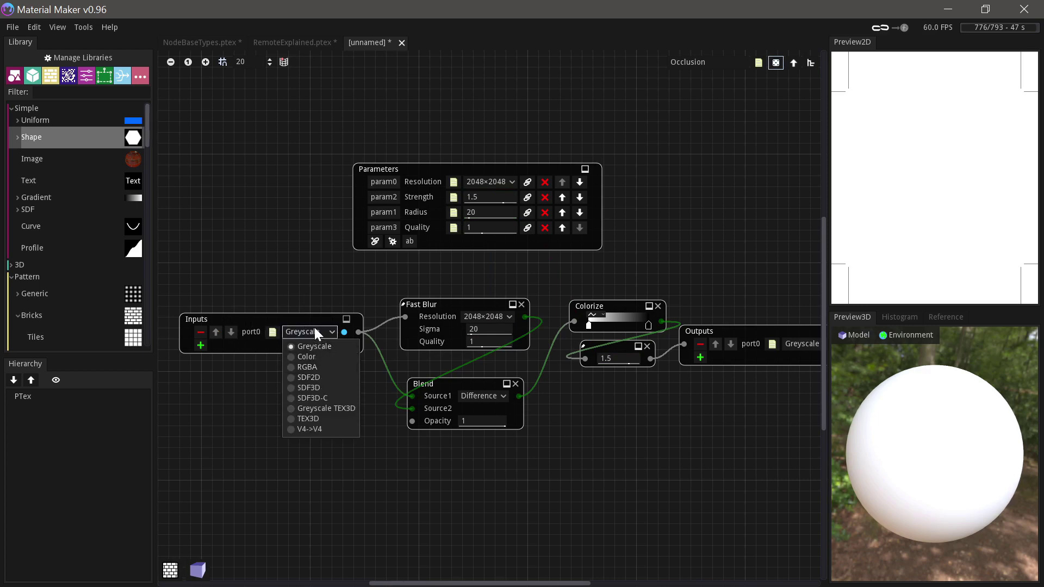
click(314, 327)
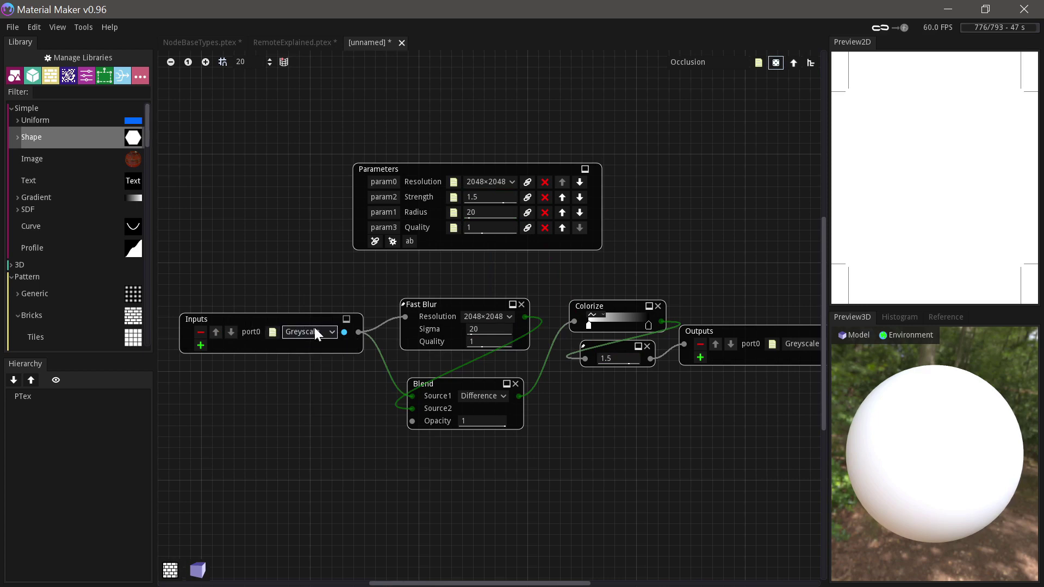
click(272, 332)
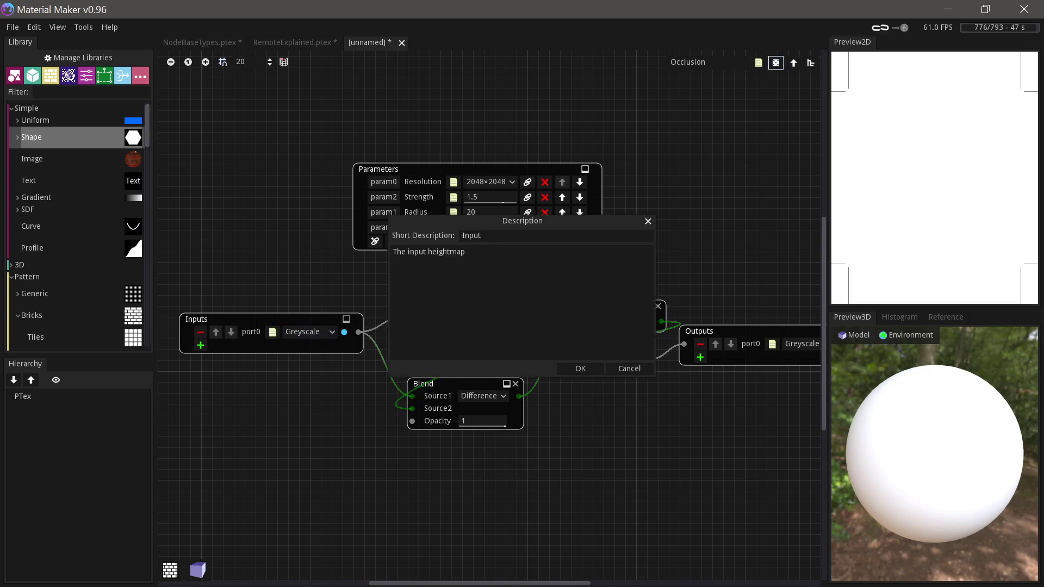
click(589, 371)
middle_drag(709, 407, 602, 415)
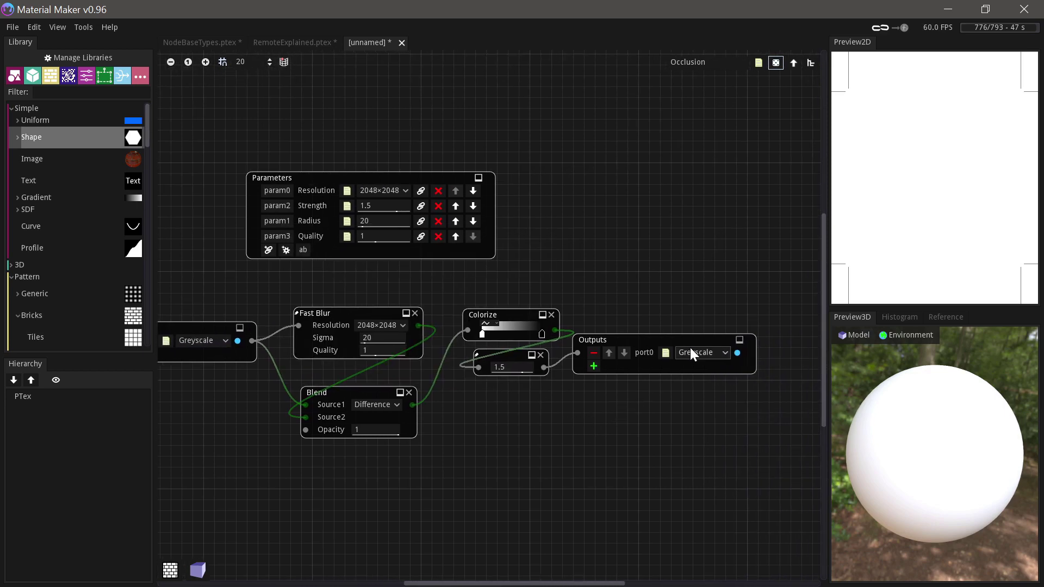
click(665, 353)
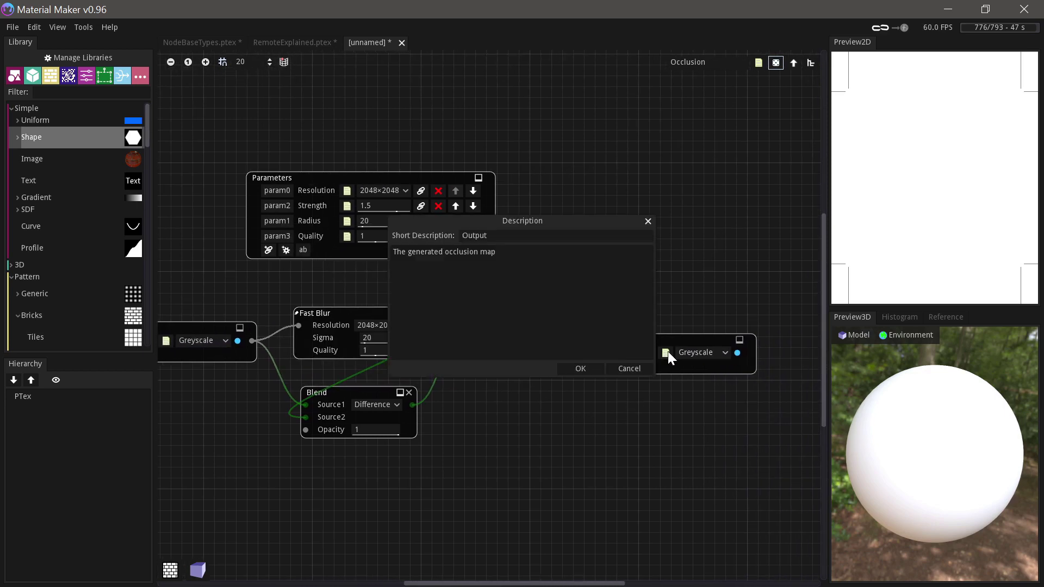
click(580, 369)
middle_drag(485, 405, 579, 404)
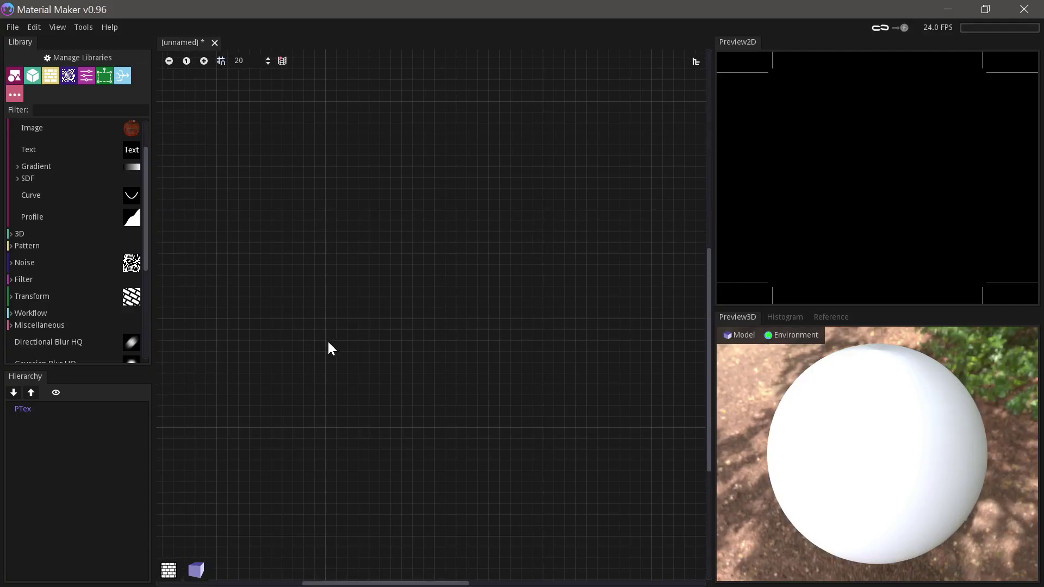
Add an FBM Noise node via the 'fbm' search and move it up and left.
right_click(293, 313)
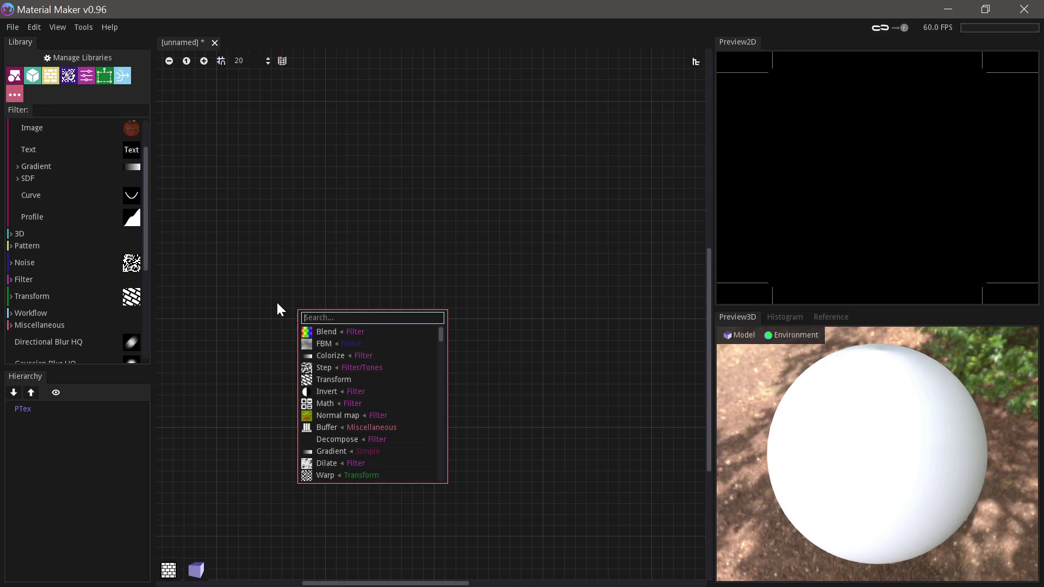
text(fbm)
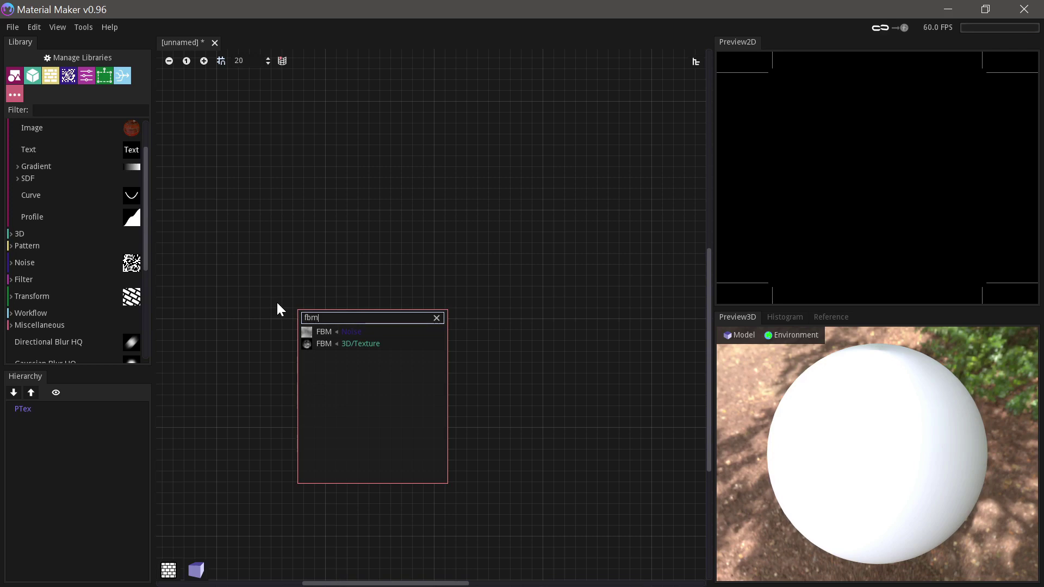
key(Down)
key(Return)
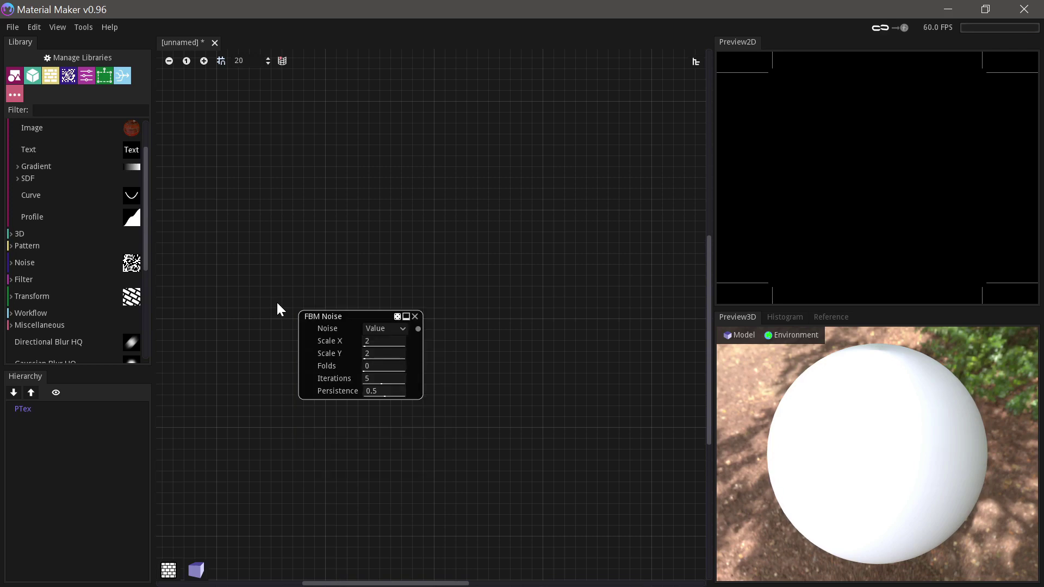
click(342, 318)
drag(340, 315, 265, 283)
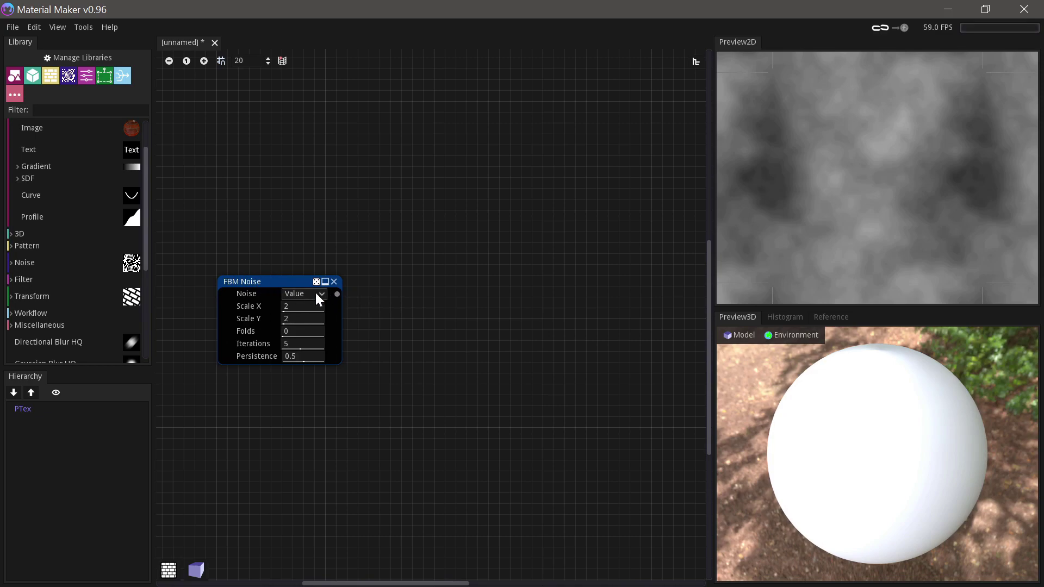
Set the FBM Noise to Perlin with Scale X 1, Scale Y 16 and Iterations 2.
click(319, 305)
click(305, 294)
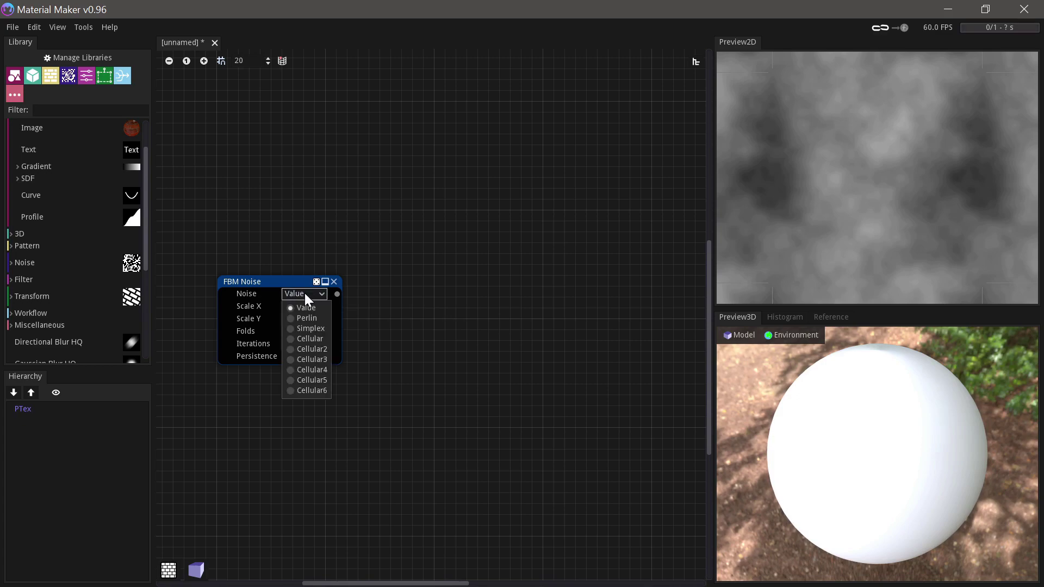
click(305, 318)
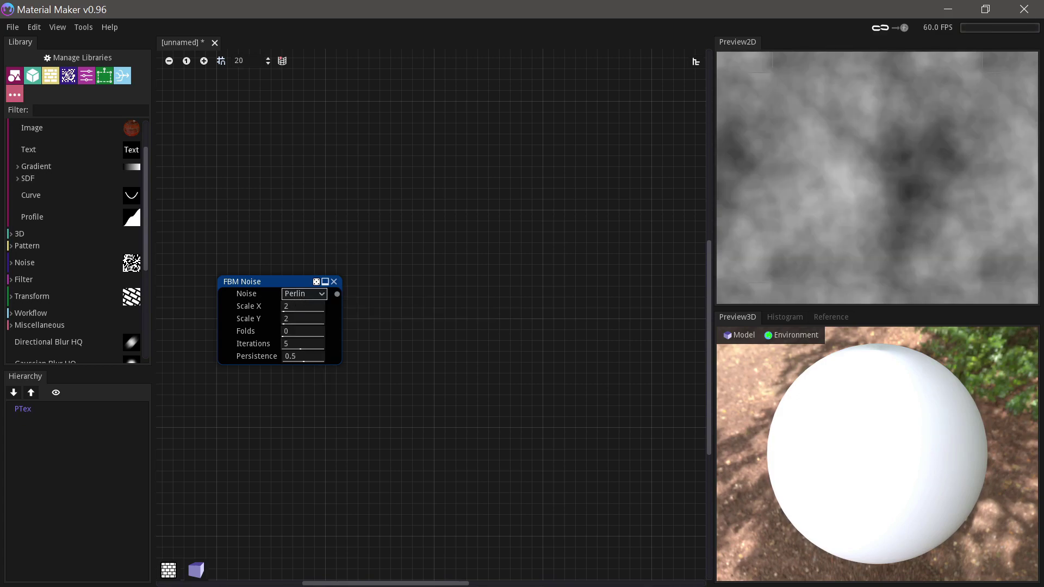
click(302, 306)
text(1)
key(Tab)
text(16)
key(Return)
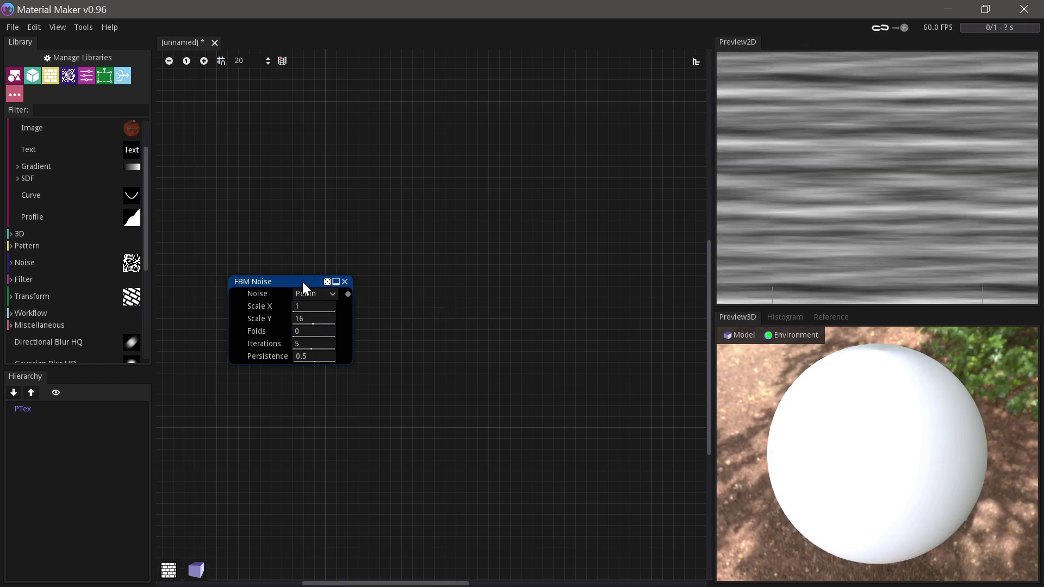
click(303, 343)
text(2)
key(Return)
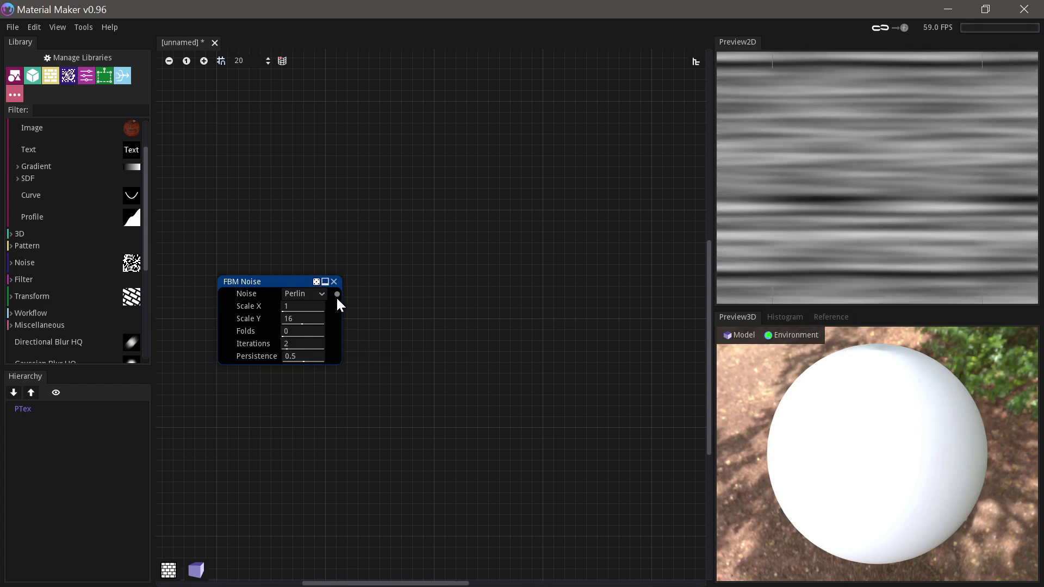
drag(372, 288, 374, 288)
Add a Math node after the noise set to A*B with B = 10.
text(math)
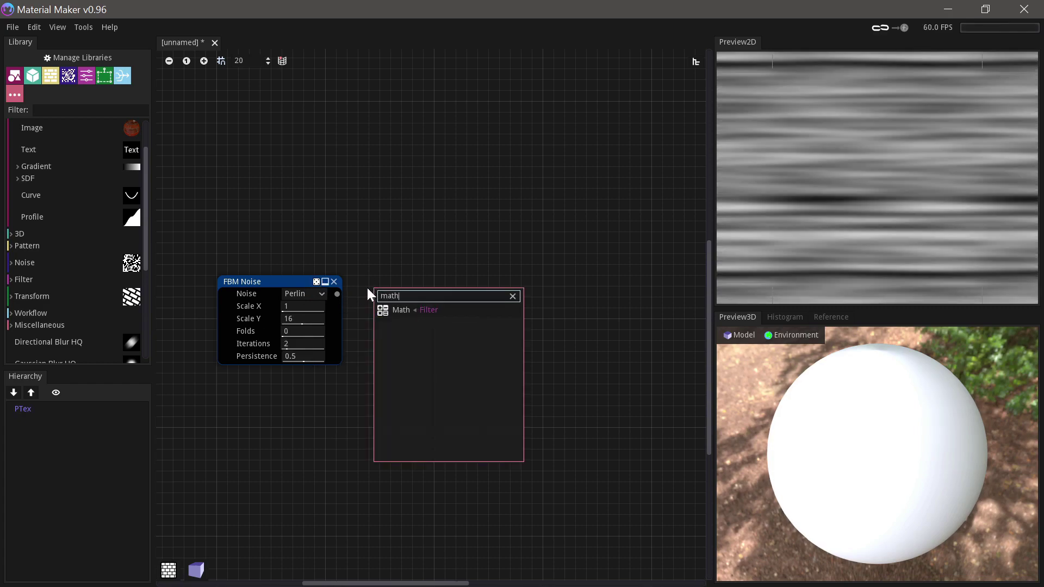
key(Return)
click(419, 273)
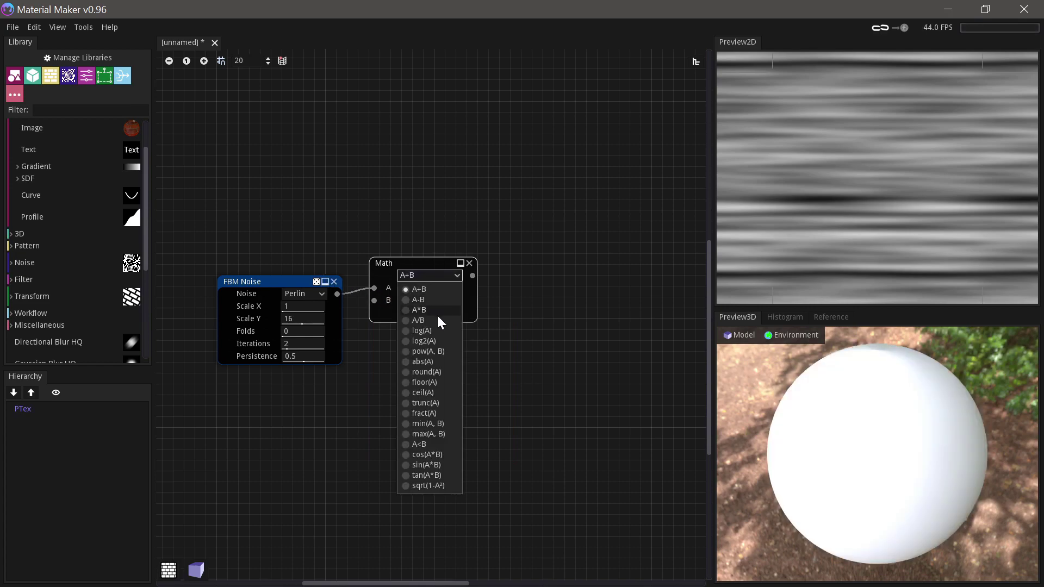
click(437, 309)
drag(421, 264, 410, 282)
click(402, 318)
text(10)
key(Return)
Add a second Math node set to fract(A) and preview its banded output.
right_click(368, 383)
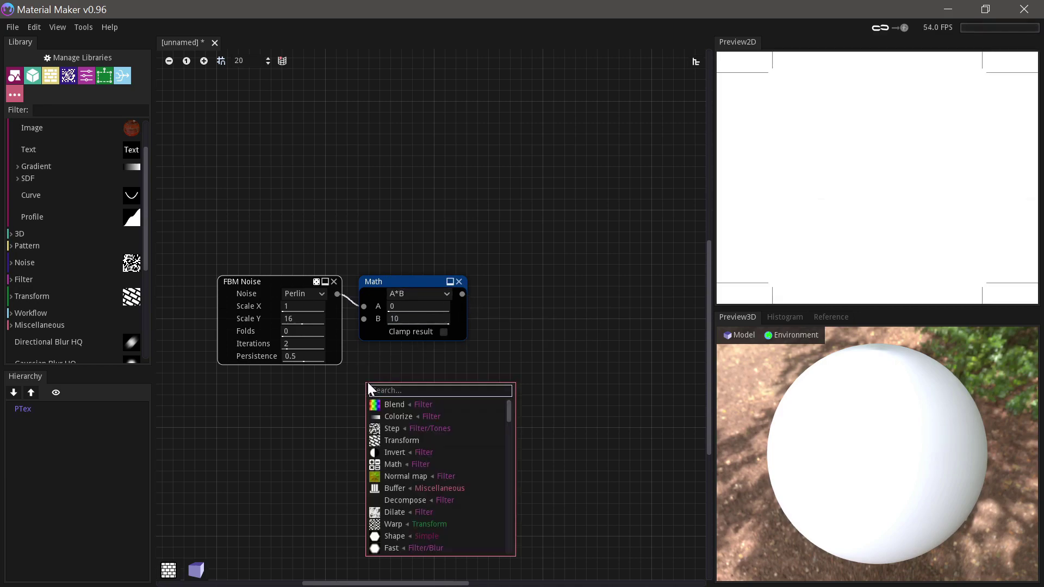
text(math)
key(Return)
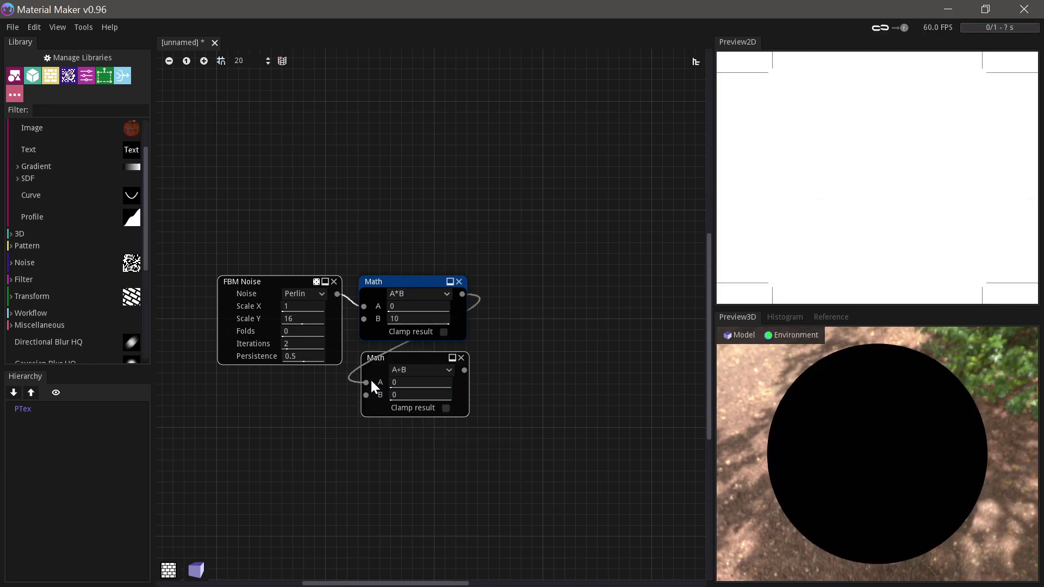
click(403, 370)
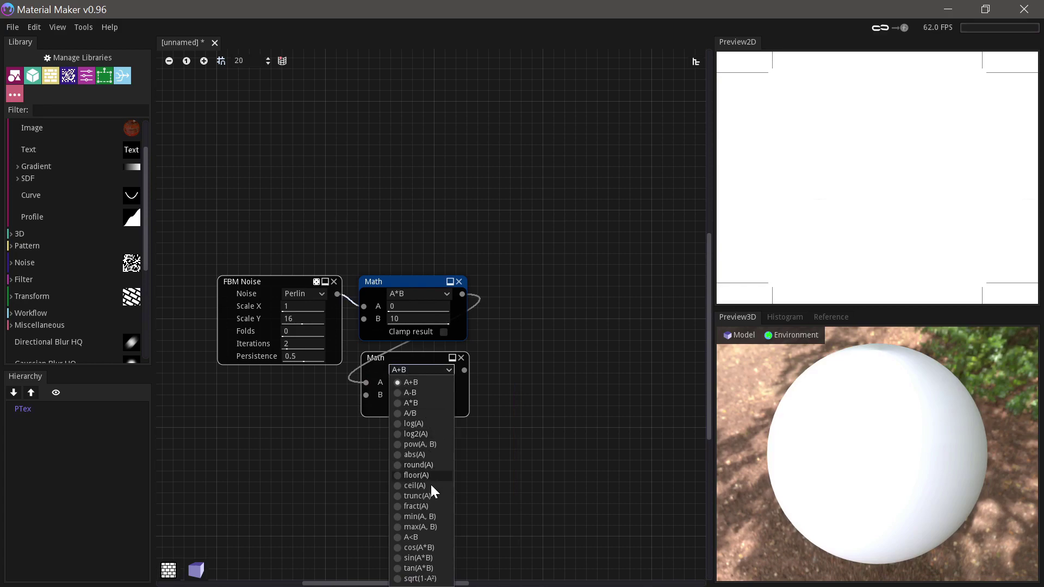
click(426, 505)
click(418, 356)
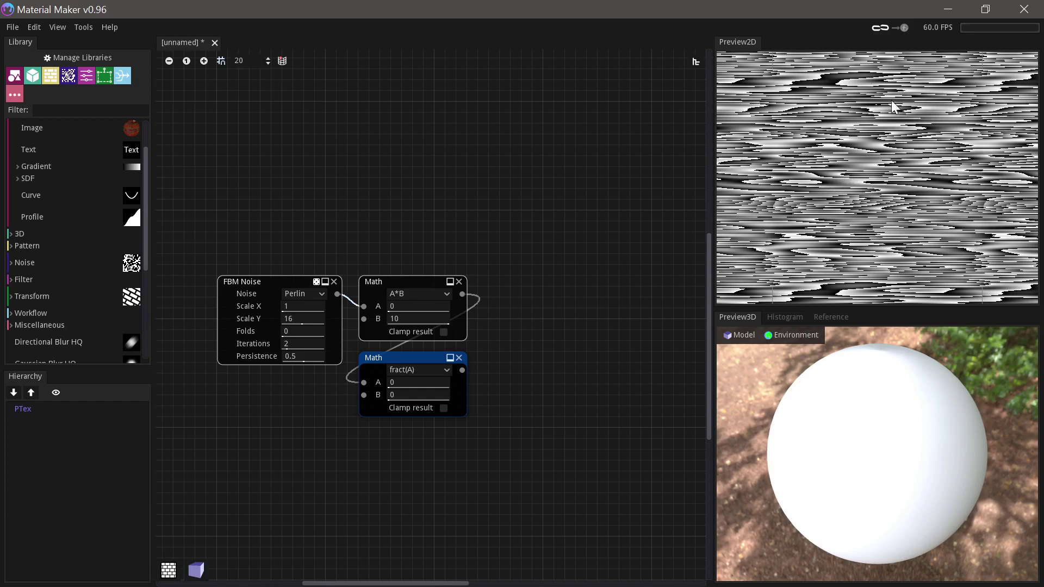
scroll(821, 251, down, 4)
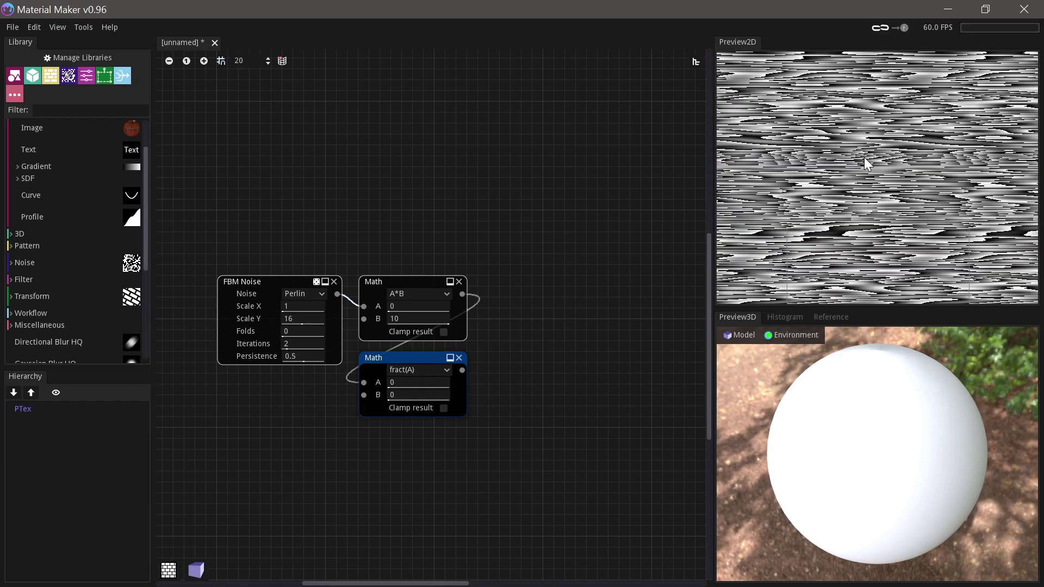
scroll(867, 174, up, 4)
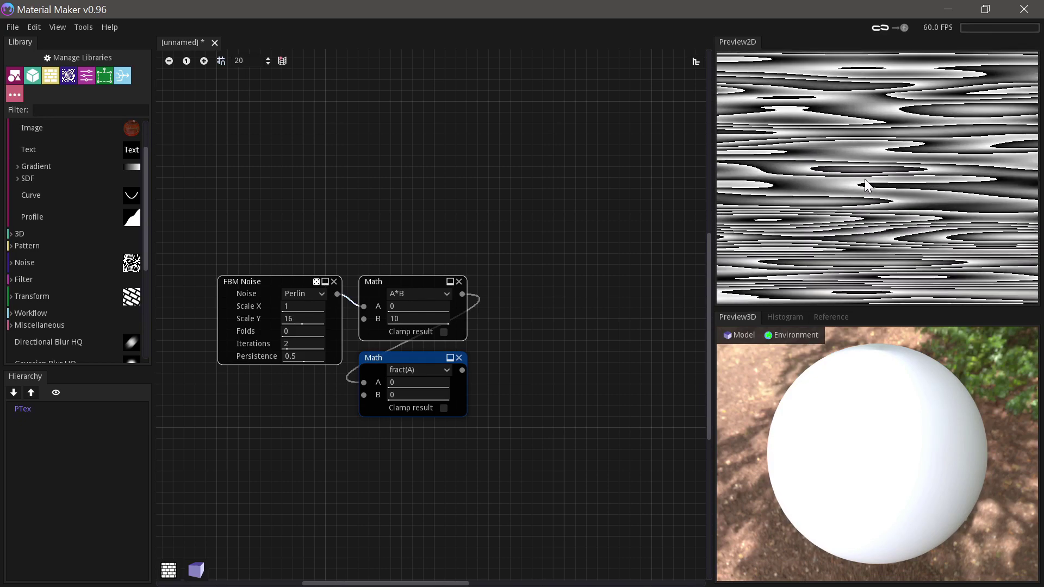
Add a Colorize node wired after the fract(A) Math node.
drag(461, 370, 360, 417)
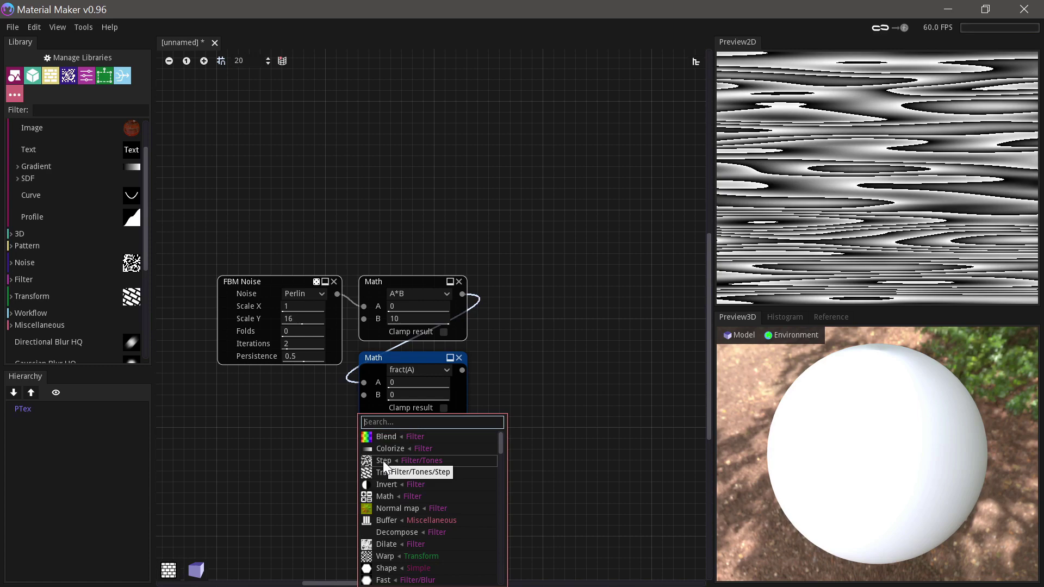
text(colo)
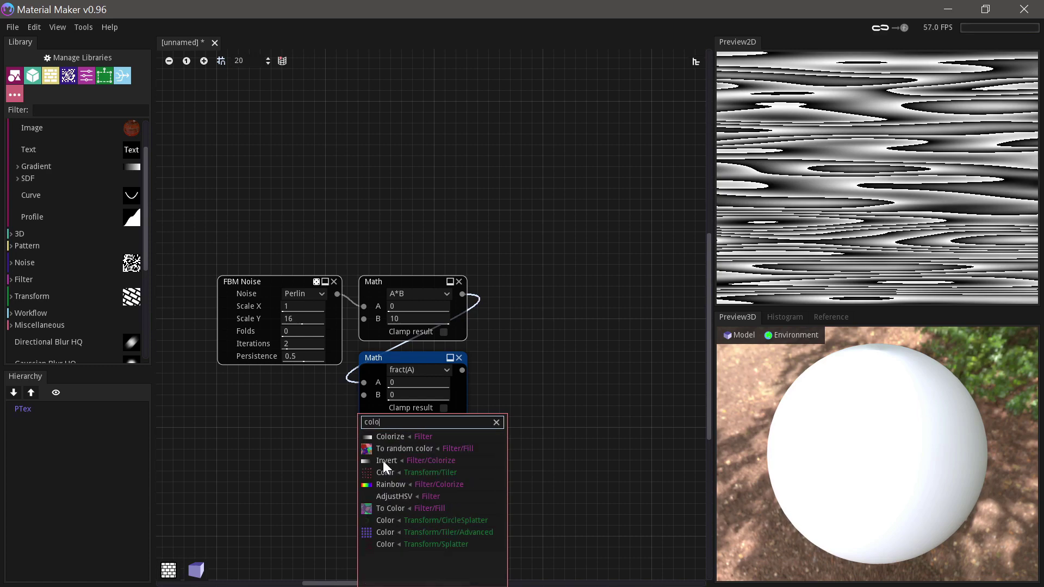
click(432, 437)
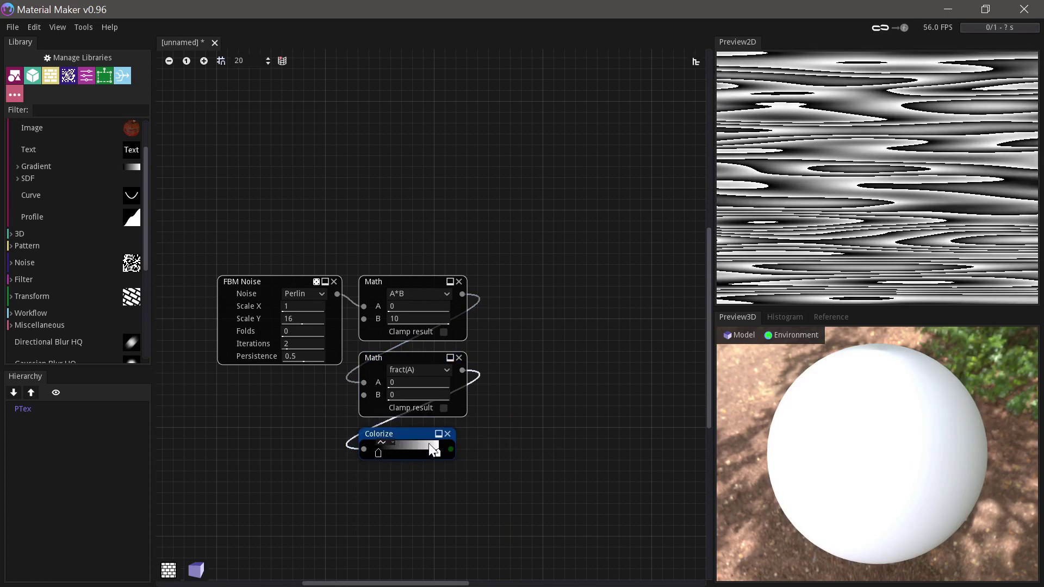
drag(413, 433, 424, 432)
Box-select the four wood nodes from FBM Noise through Colorize.
scroll(511, 381, left, 2)
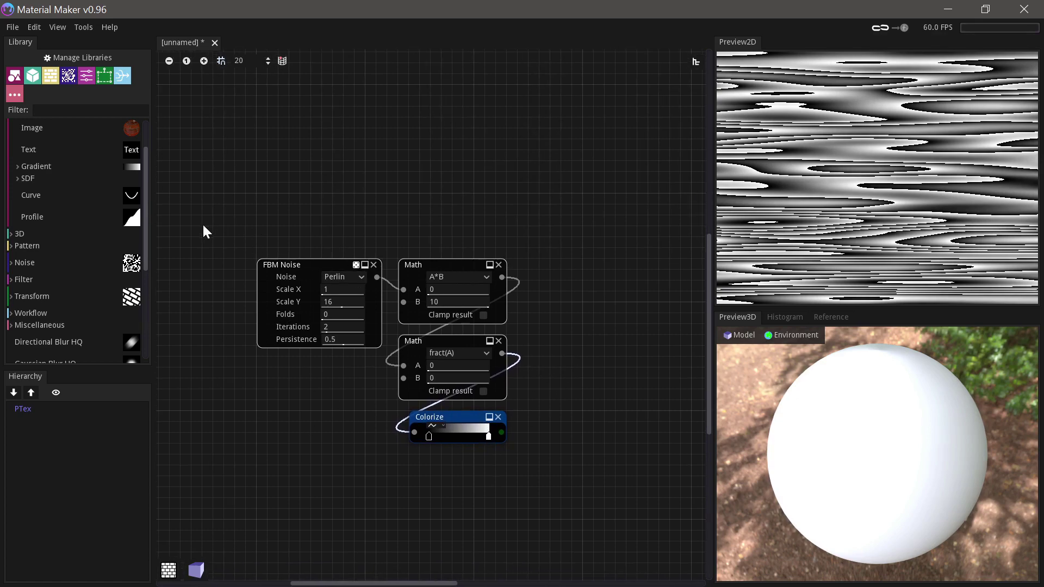
drag(203, 226, 530, 486)
middle_drag(289, 433, 292, 434)
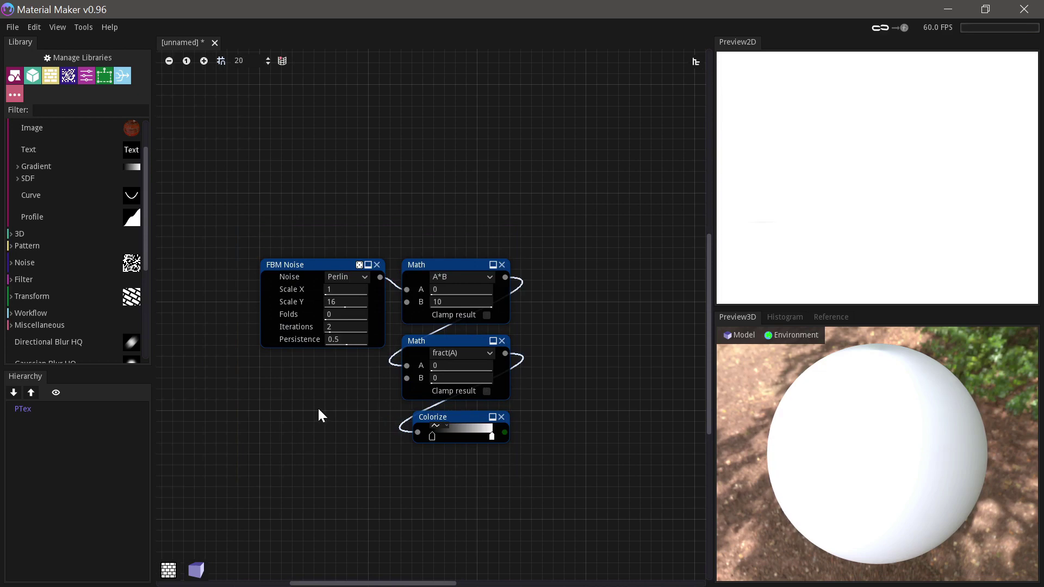
Group the four nodes with Ctrl+G, name the group 'Wood', and rearrange its Parameters and Inputs nodes.
key(ctrl+g)
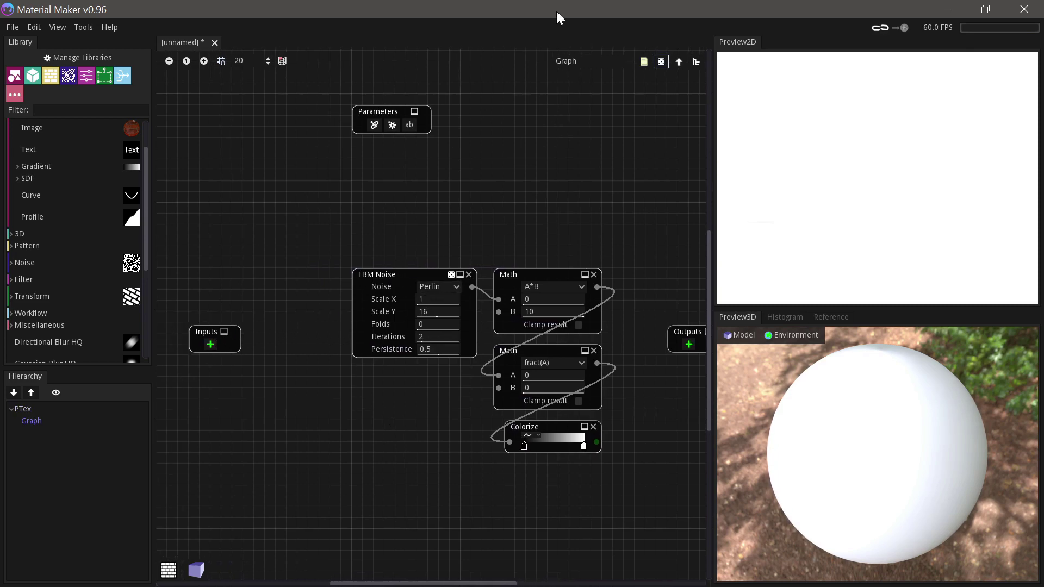
click(566, 61)
text(Wood)
drag(390, 110, 498, 131)
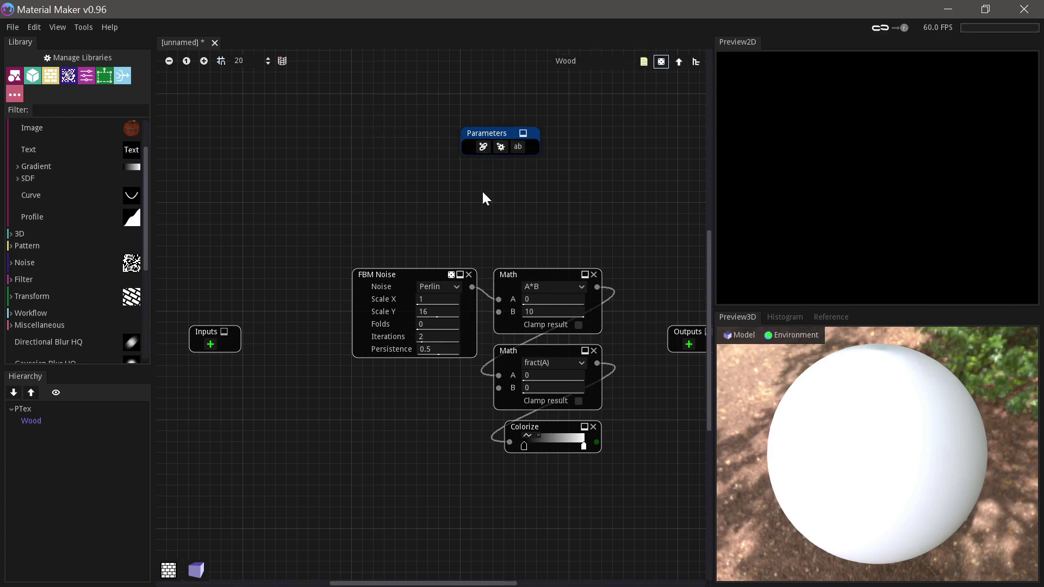
middle_drag(474, 221, 418, 216)
drag(170, 335, 223, 320)
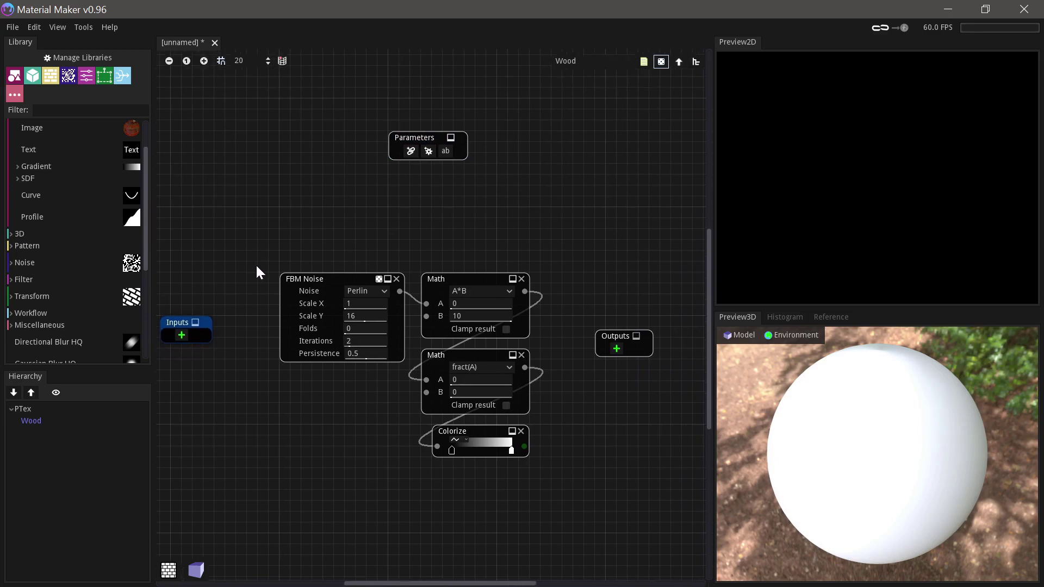
Expose the noise's Scale X and Scale Y as group parameters named 'Scale X' and 'Scale Y'.
click(406, 153)
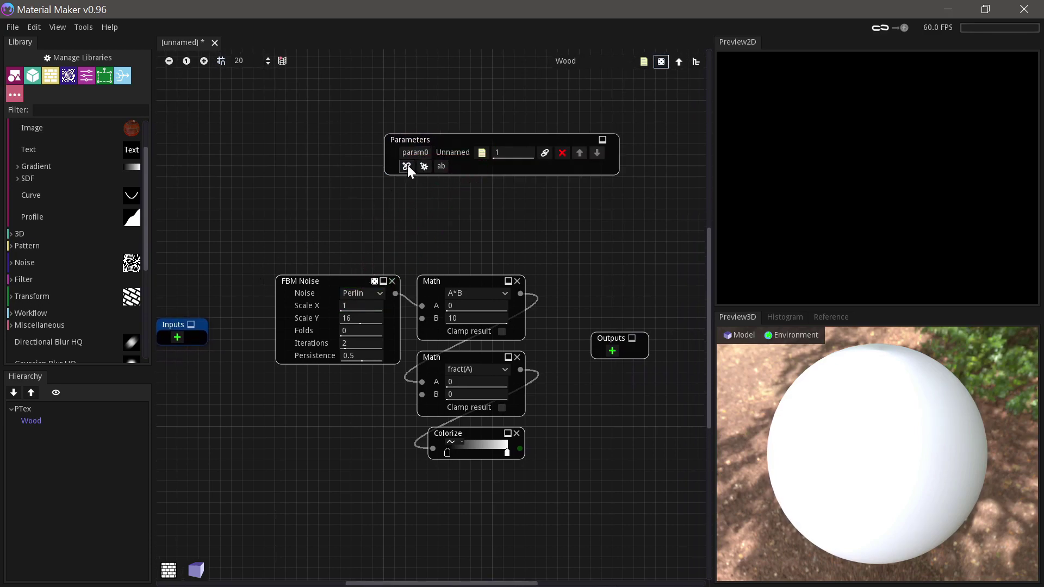
click(406, 166)
click(350, 321)
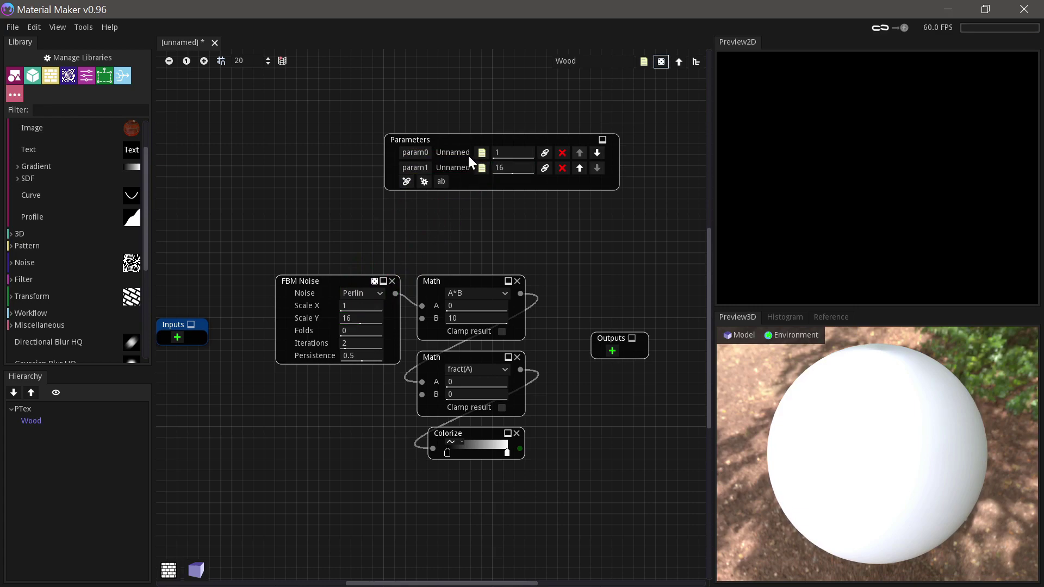
text(Scale X)
key(Return)
click(458, 168)
text(S)
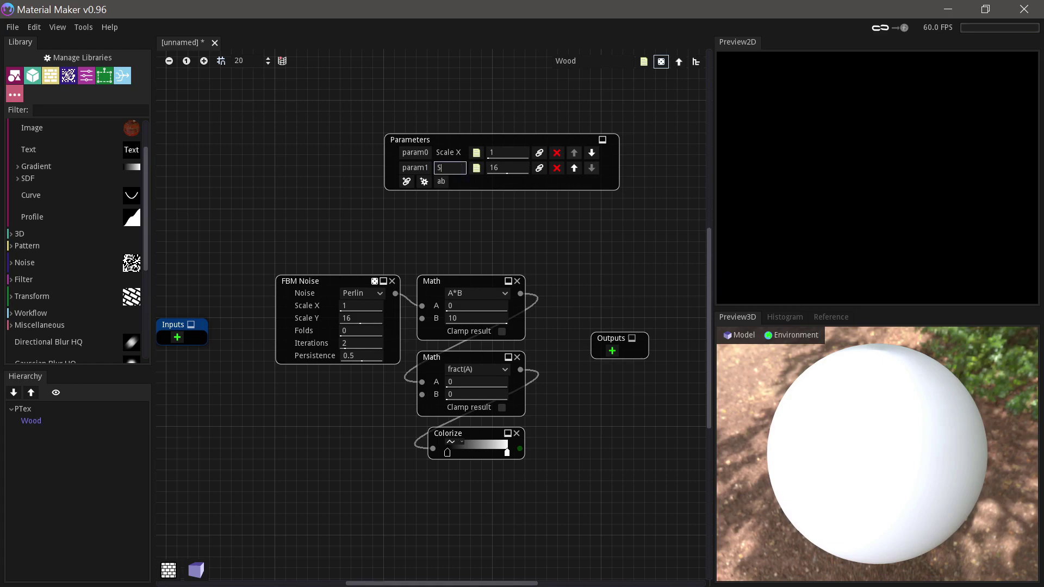
text(cale Y)
key(Return)
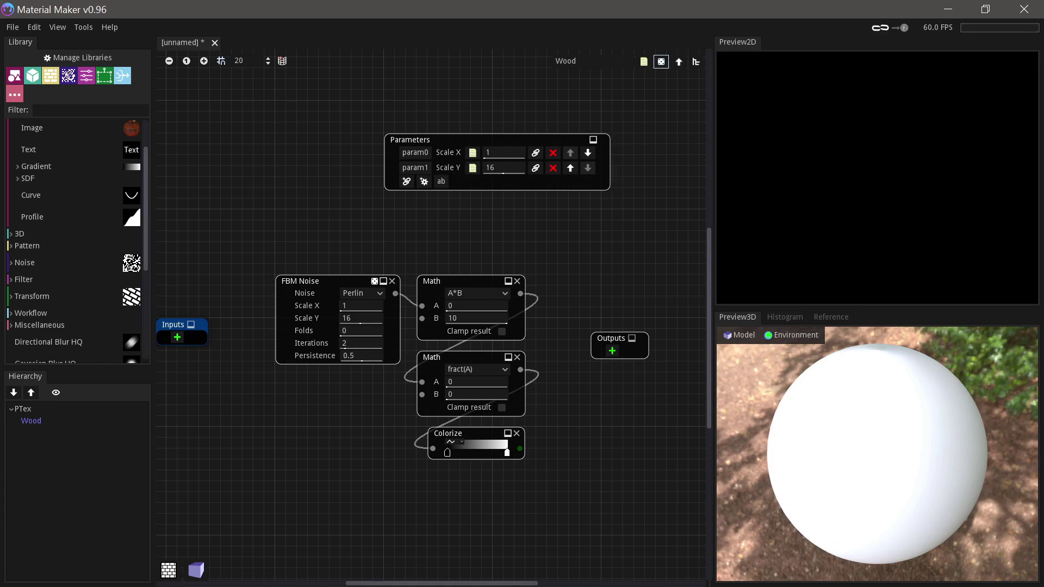
Link Math B's value to a new group parameter named 'Layers'.
click(406, 181)
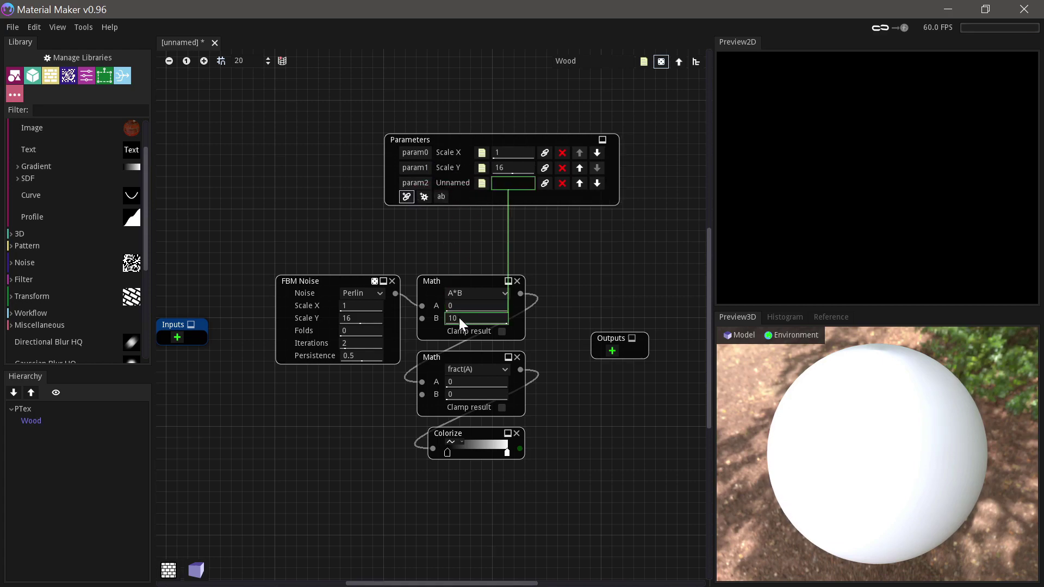
click(459, 318)
click(470, 183)
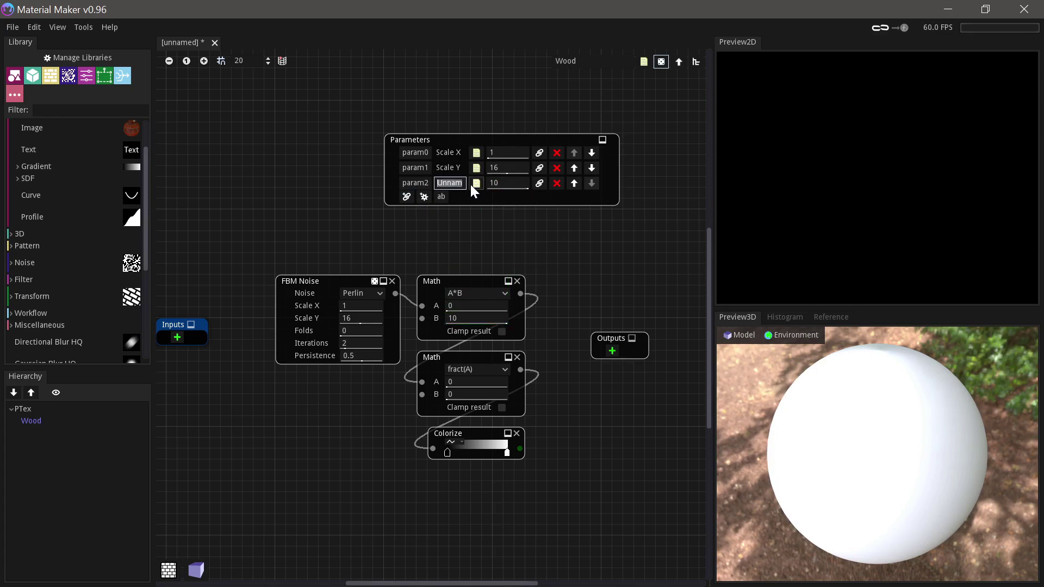
text(Layers)
key(Return)
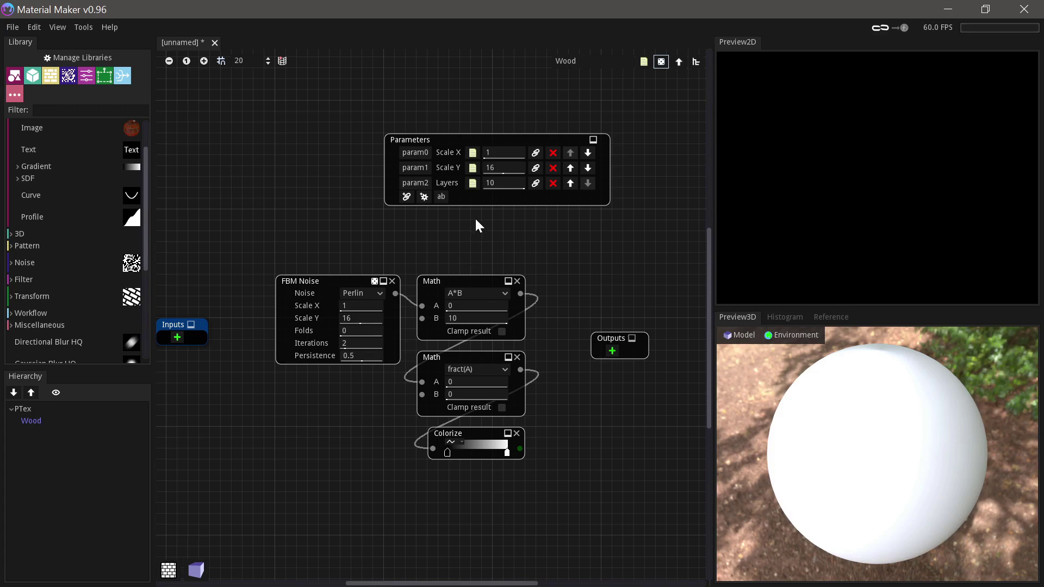
Link the Colorize gradient to another group parameter and clear its name.
click(407, 197)
click(482, 444)
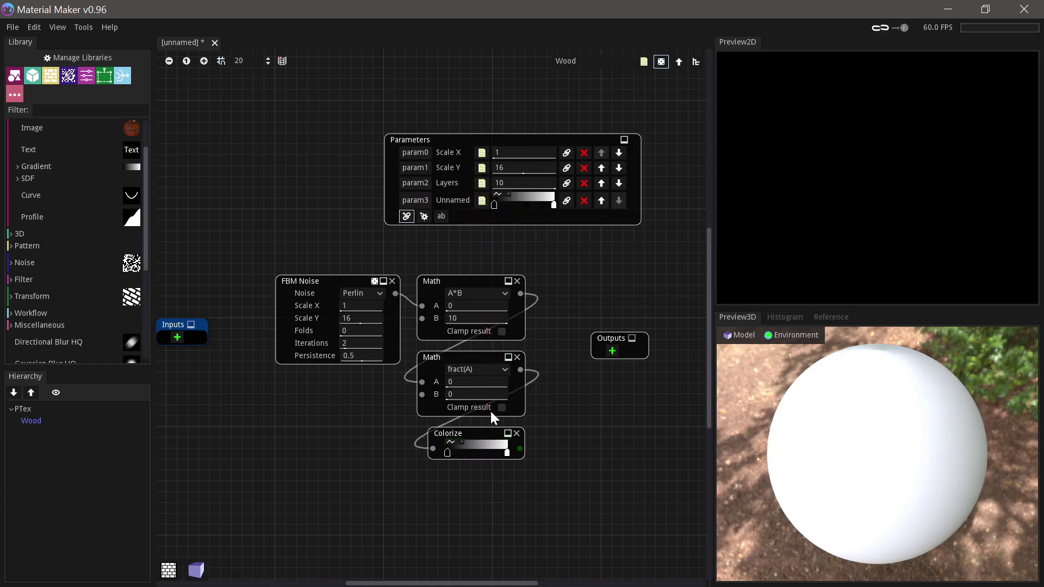
double_click(452, 201)
key(BackSpace)
key(Return)
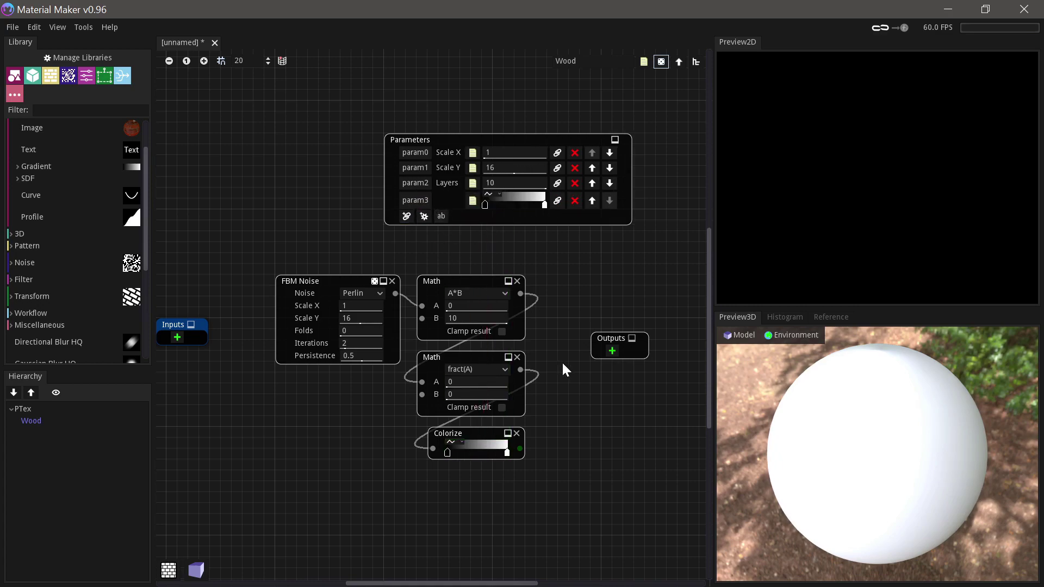
scroll(531, 248, right, 3)
Add a group output fed by Colorize, give it the short description 'Output', and shift Parameters left.
click(569, 334)
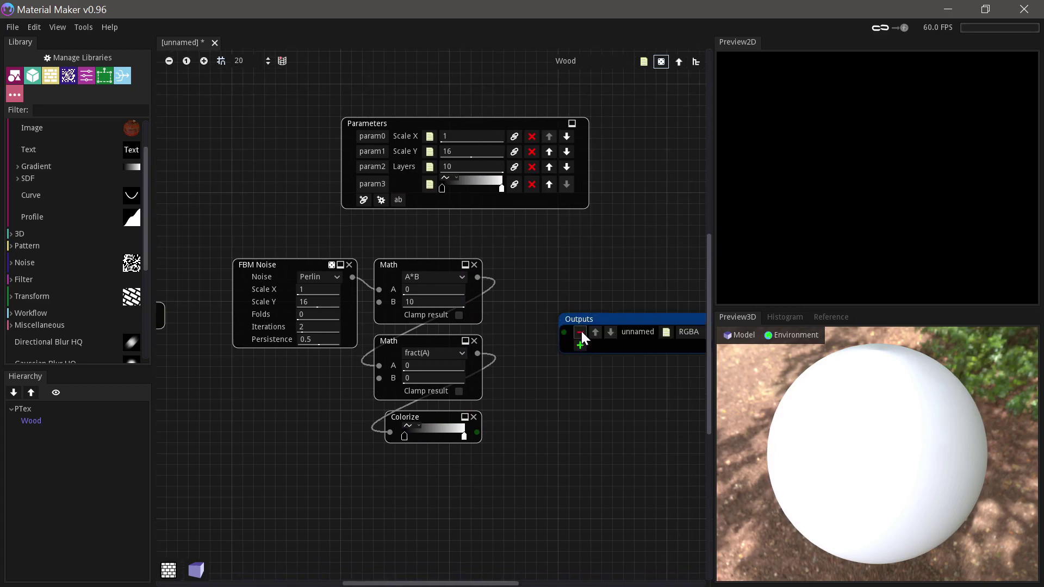
scroll(564, 373, right, 3)
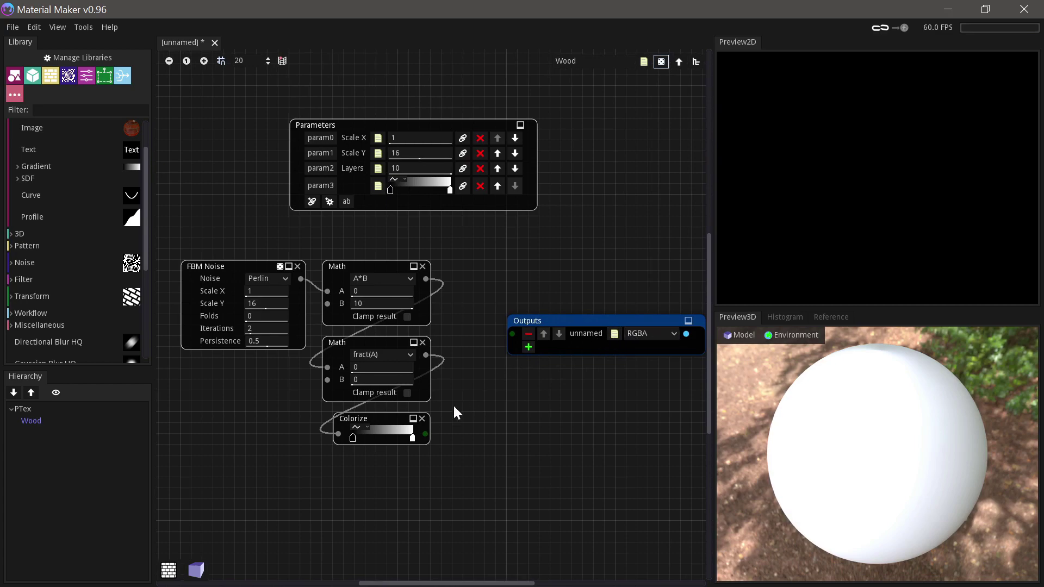
drag(426, 433, 513, 334)
click(614, 333)
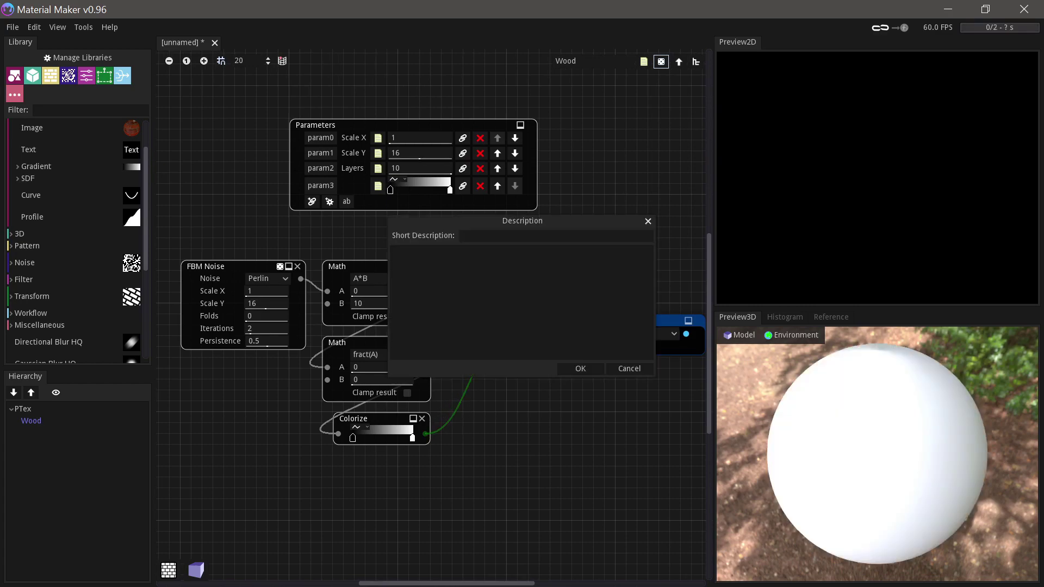
click(530, 237)
text(Output)
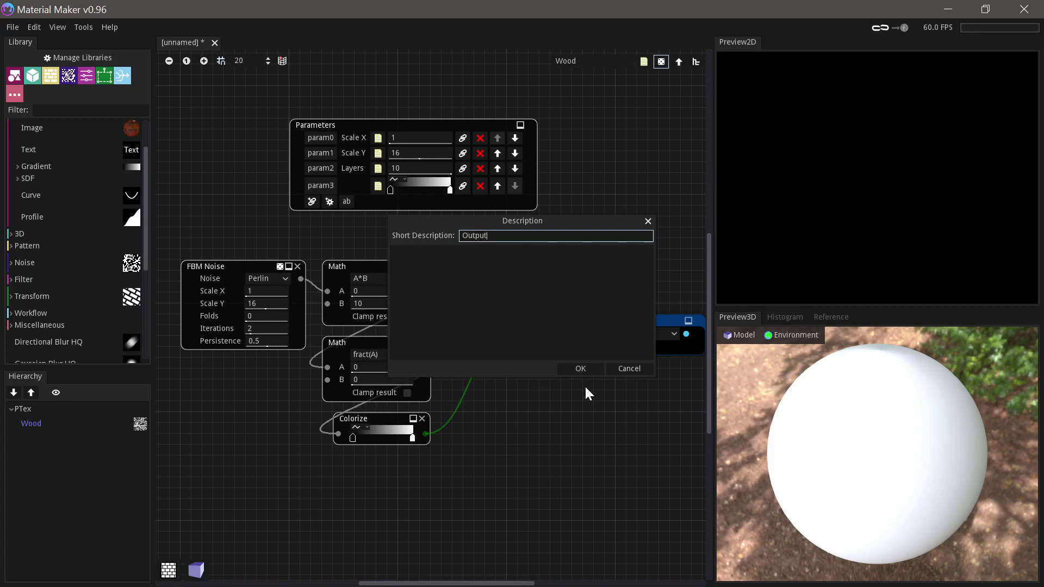
click(580, 369)
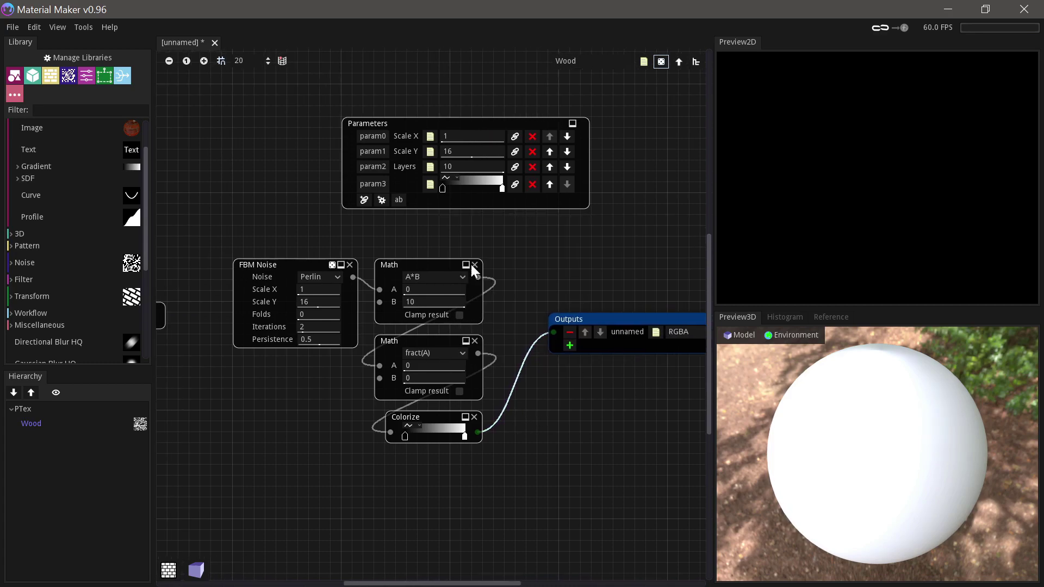
drag(435, 118, 324, 136)
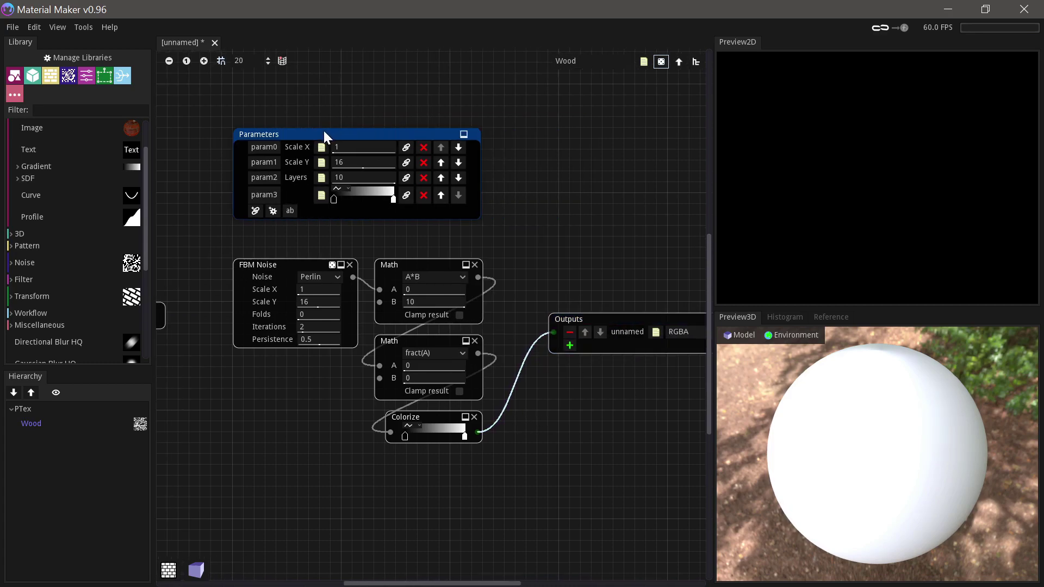
Back in the parent graph, move the gradient's right stop to the end and raise the left stop's opacity.
click(677, 60)
drag(183, 351, 320, 308)
drag(350, 374, 373, 373)
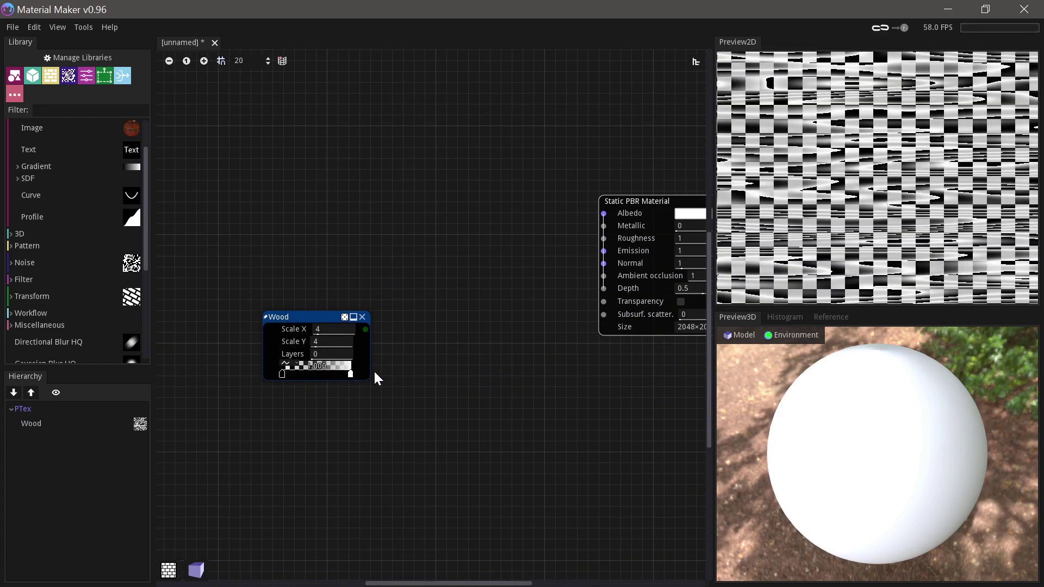
double_click(281, 374)
click(254, 467)
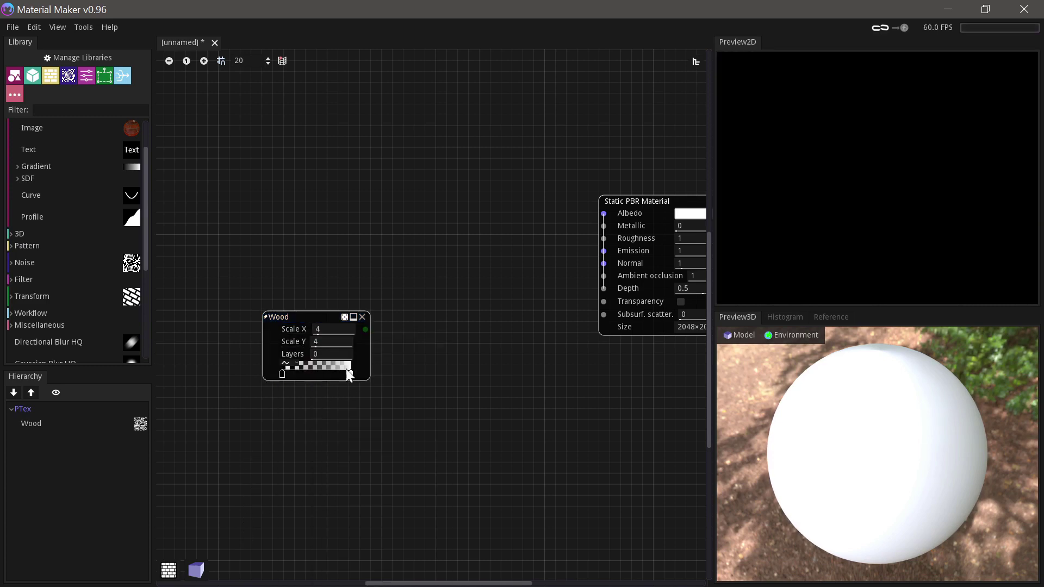
double_click(281, 374)
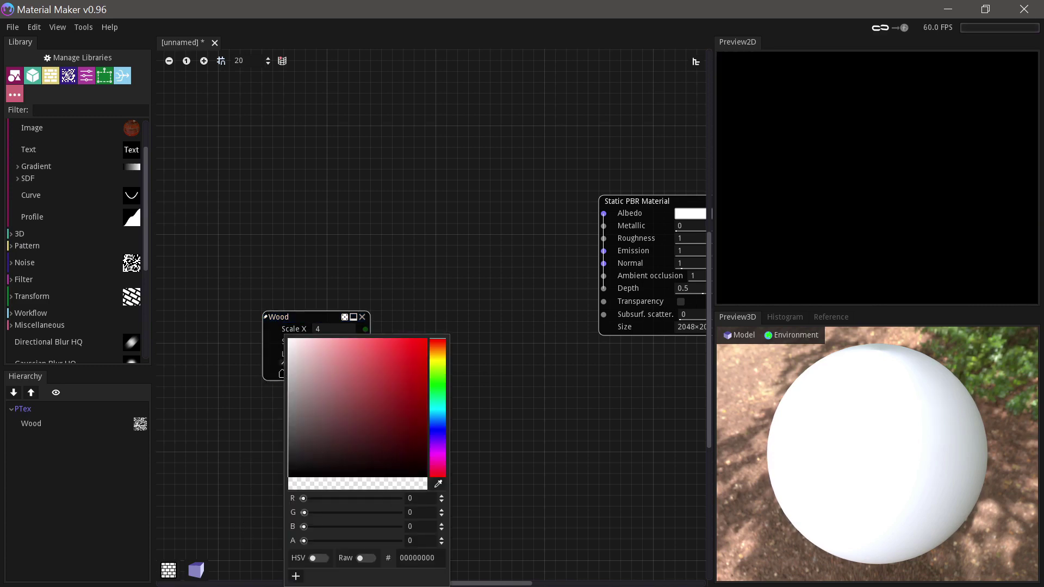
drag(305, 541, 426, 542)
click(209, 512)
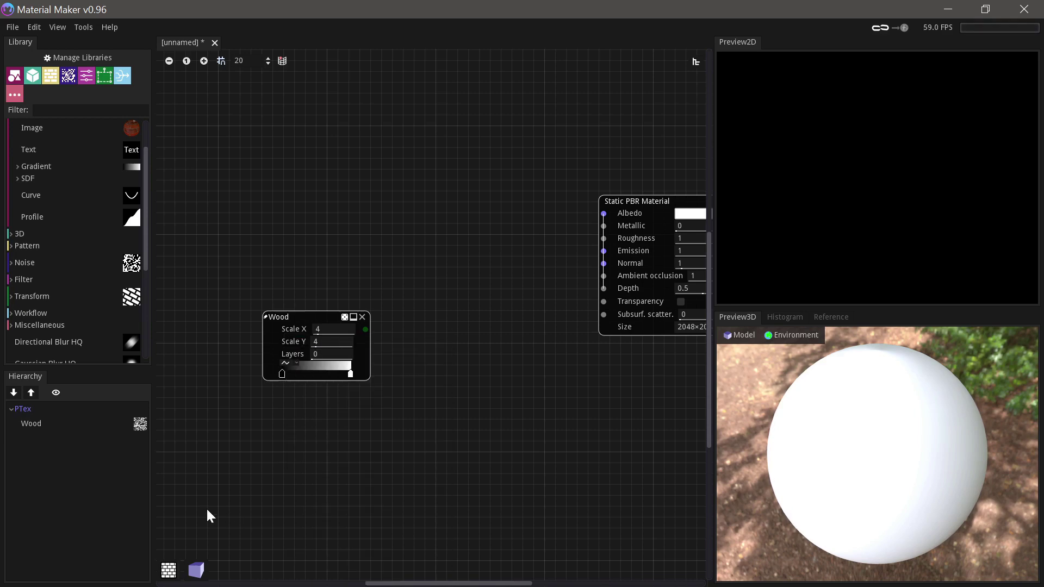
double_click(350, 374)
click(289, 416)
Set the Wood node to Scale X 1, Scale Y 16 and Layers 10.
click(327, 329)
text(1)
click(329, 342)
text(16)
click(330, 354)
text(10)
key(Return)
Preview the Wood node, reposition it, and toggle its random seed lock, leaving it unlocked.
drag(321, 318, 333, 307)
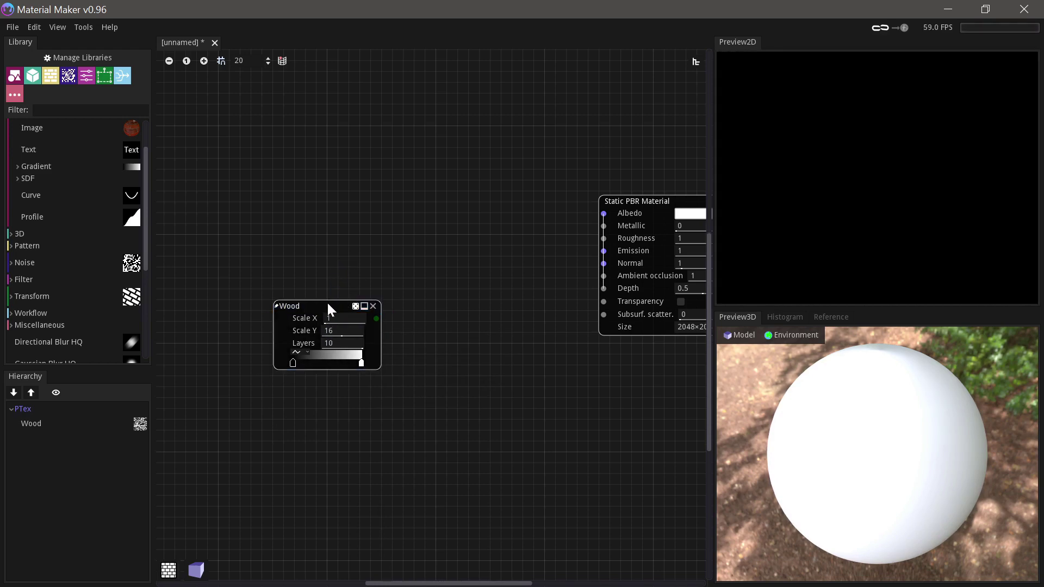
click(327, 307)
right_click(920, 150)
click(924, 174)
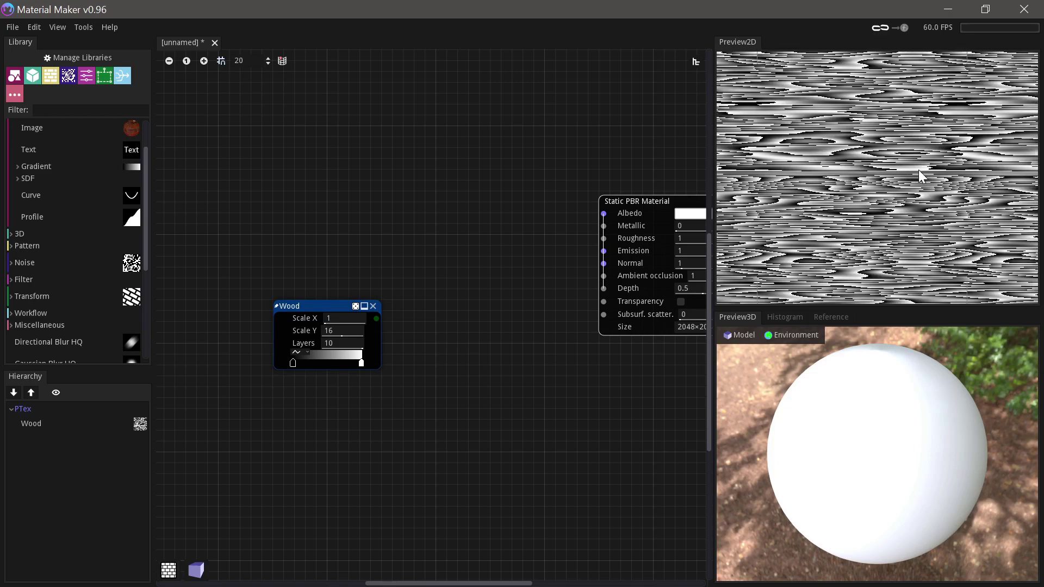
drag(330, 303, 359, 287)
click(389, 285)
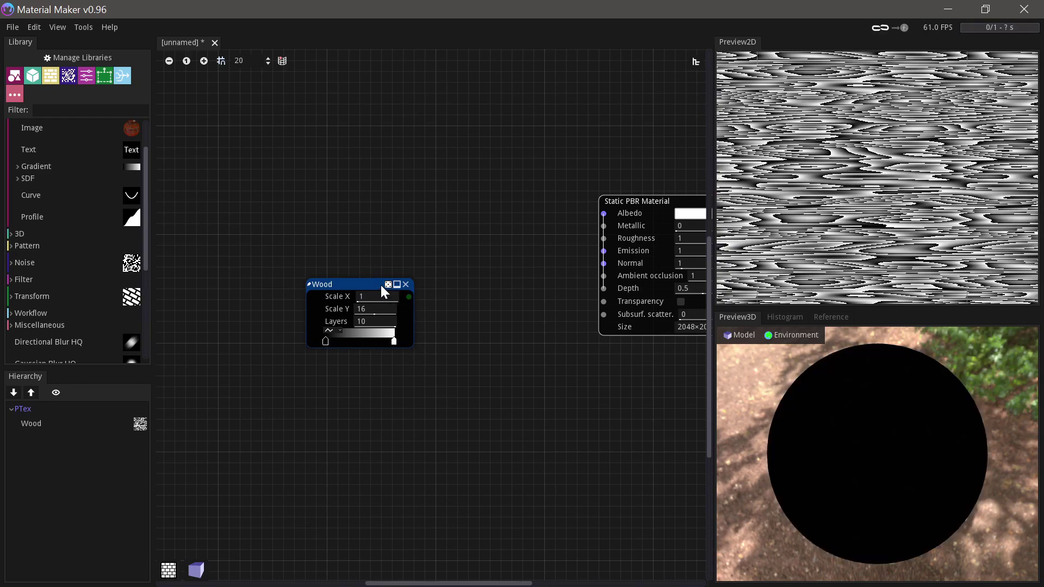
click(388, 284)
click(389, 283)
drag(361, 284, 357, 262)
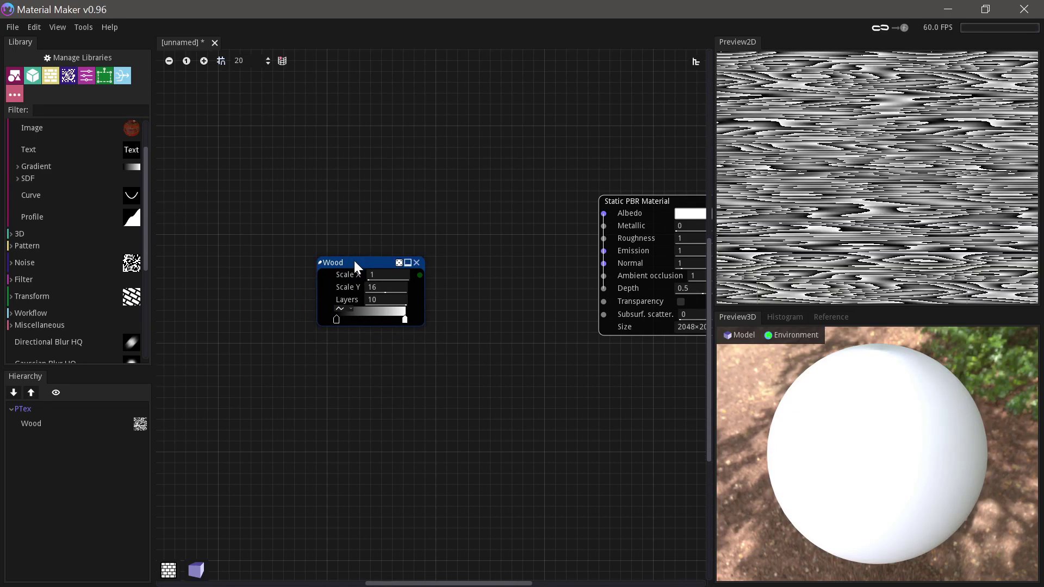
Add the selected Wood node to the user library under the name Pattern/Wood.
click(86, 24)
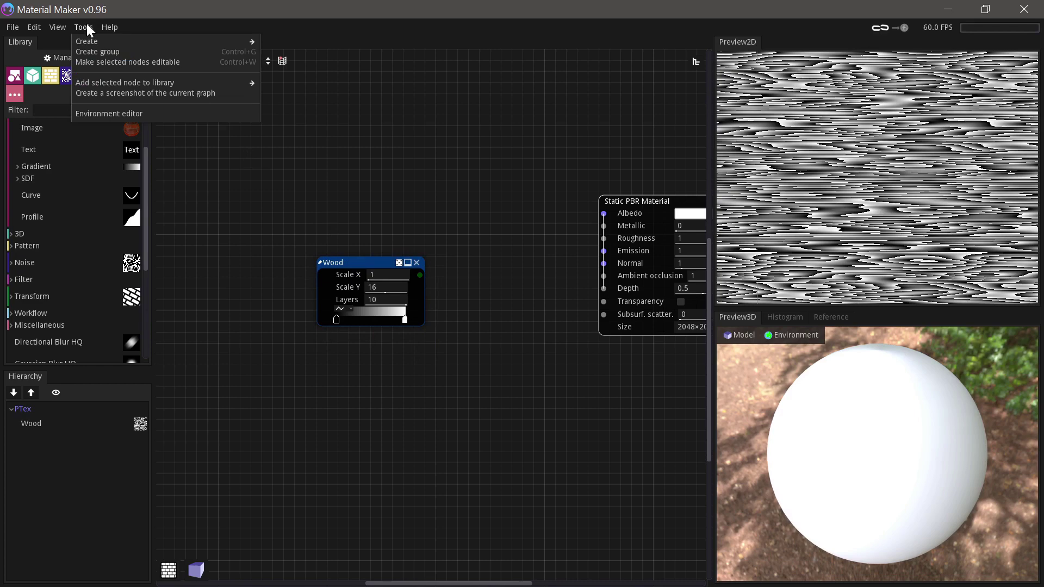
mouse_move(105, 82)
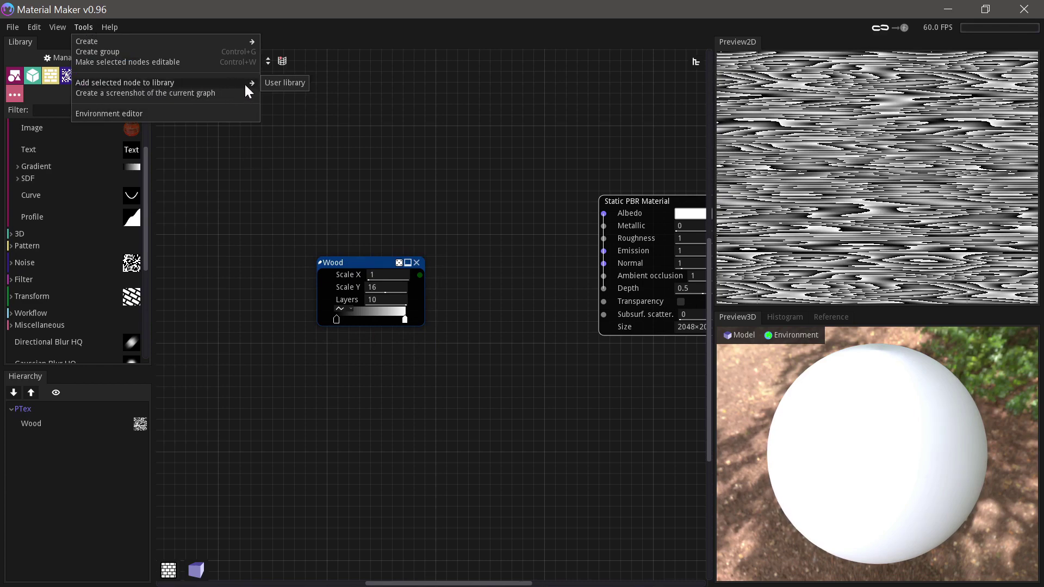
click(288, 83)
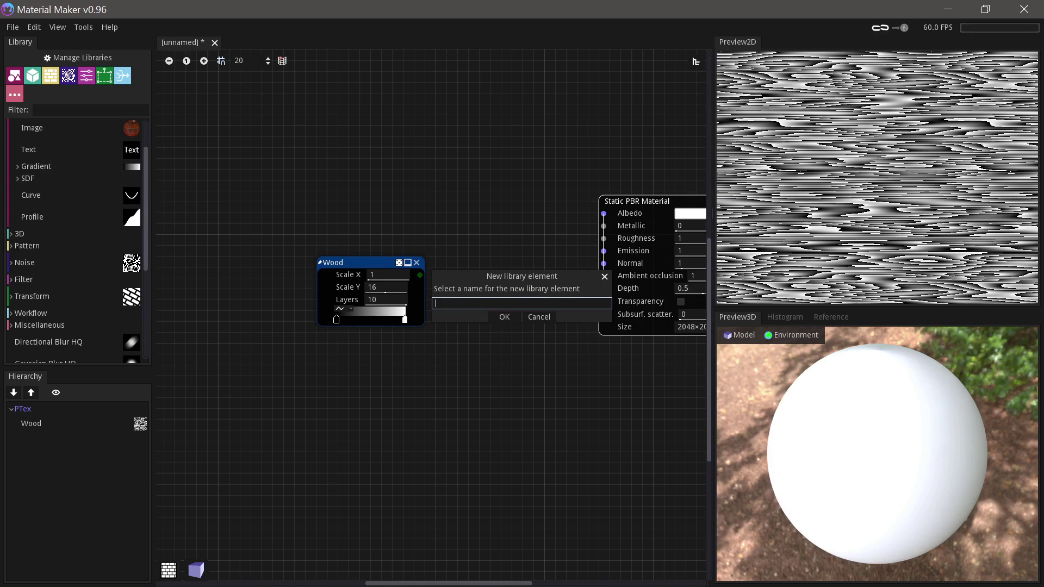
text(Patten)
key(BackSpace)
text(rn/Wood)
click(504, 318)
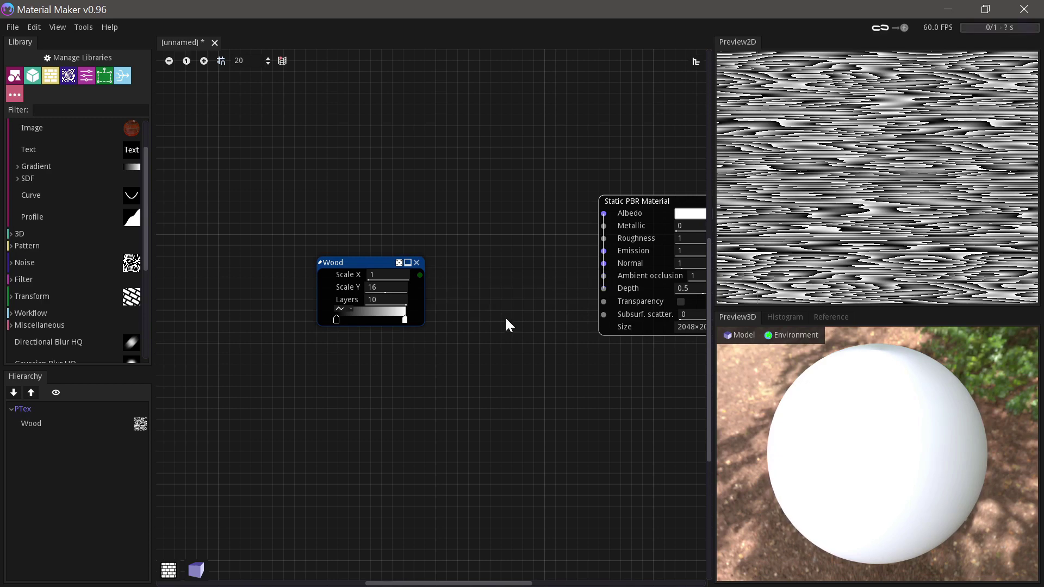
Expand the library's Pattern category and select the new Wood entry.
click(11, 244)
scroll(61, 266, down, 6)
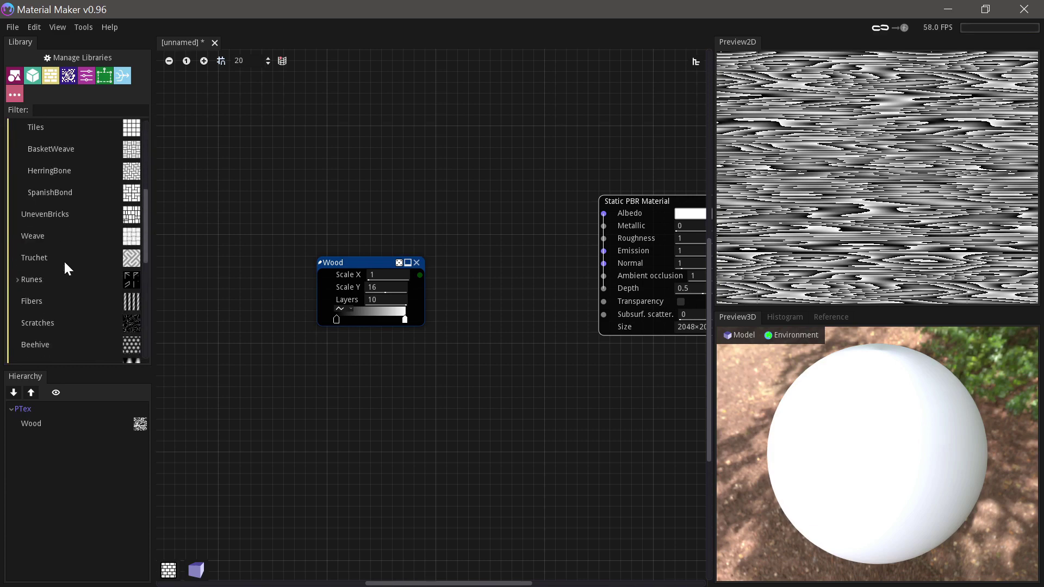
scroll(64, 260, down, 2)
scroll(60, 283, down, 2)
click(65, 299)
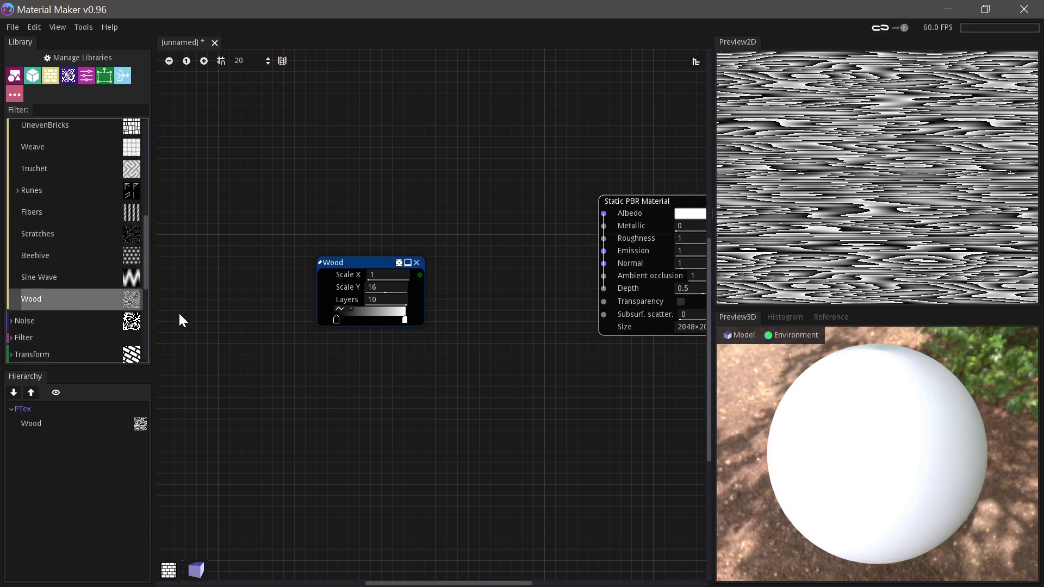
Place two Wood nodes from the library into the graph and reposition the upper one.
drag(60, 299, 278, 368)
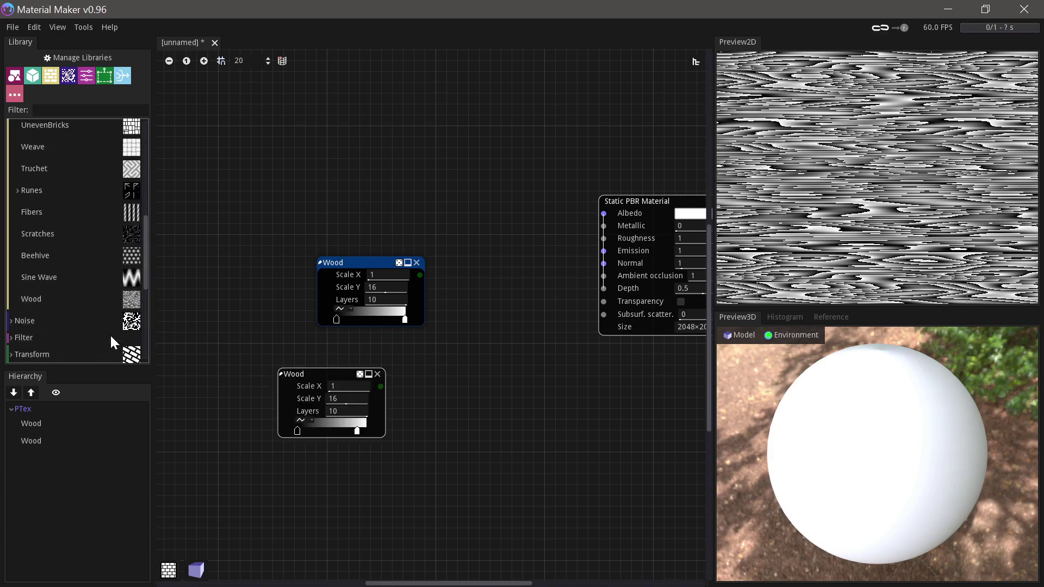
drag(70, 299, 489, 375)
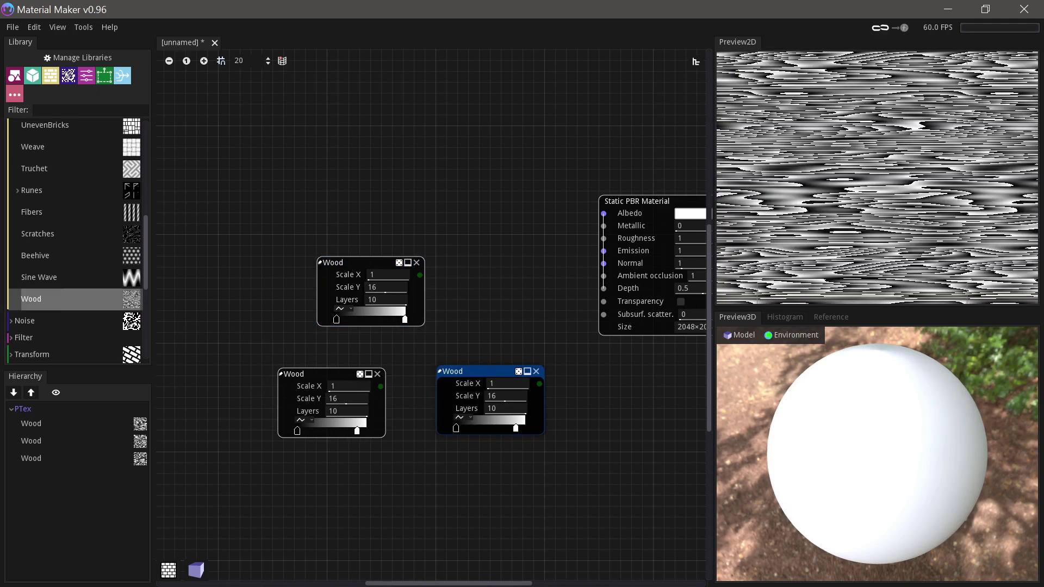
drag(370, 265, 391, 253)
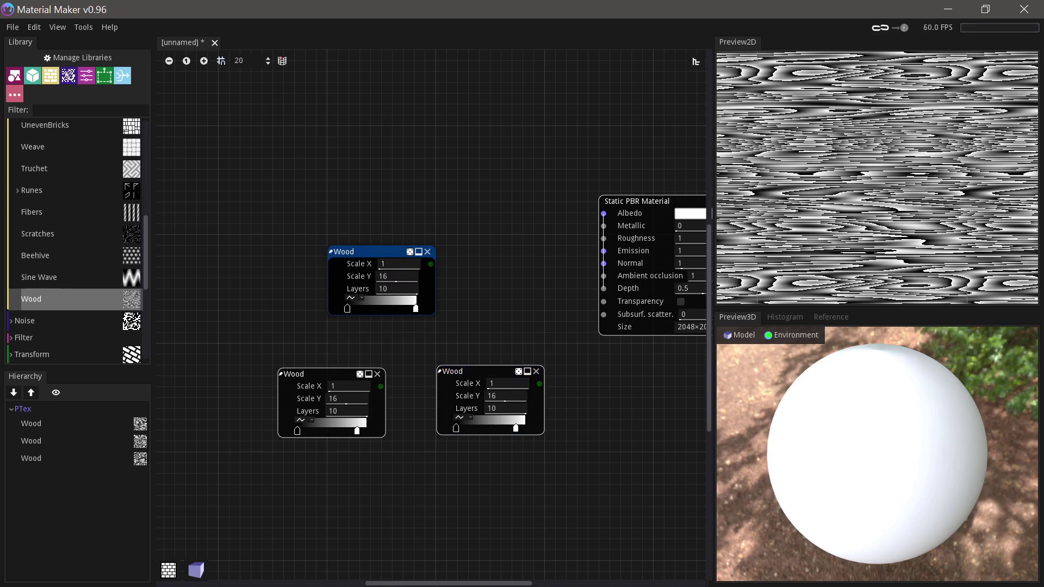
drag(384, 255, 373, 255)
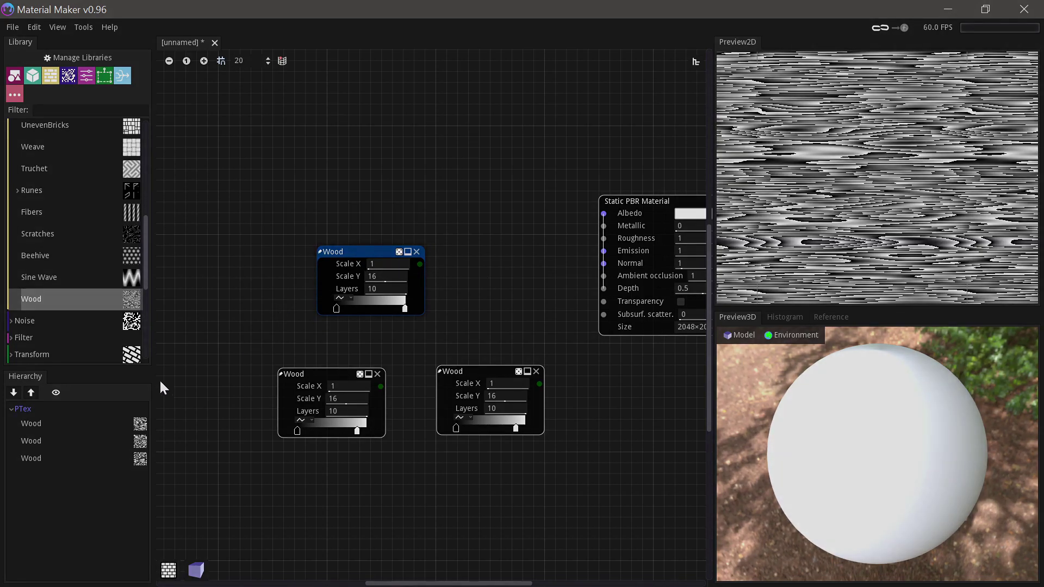